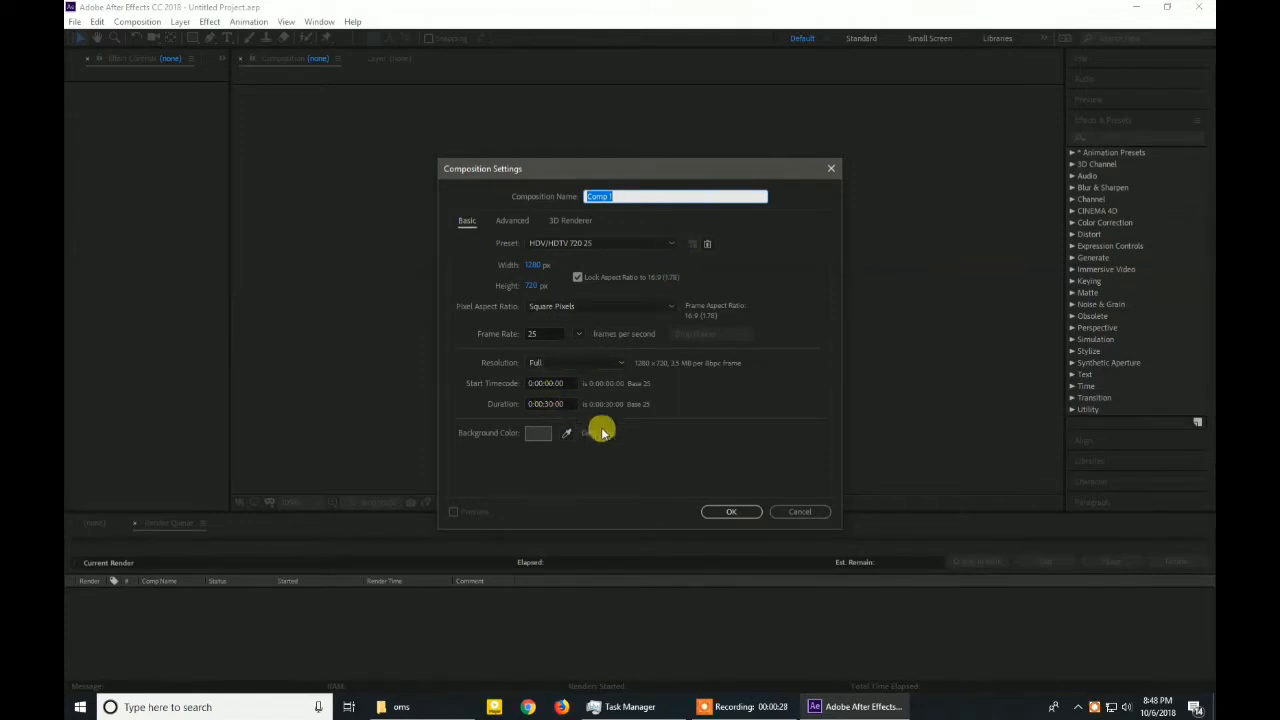
- Create composition Comp 1 with the HDV/HDTV 720 25 preset and a 0:00:30:00 duration, and bring the project's item list into view
left_click(727, 511)
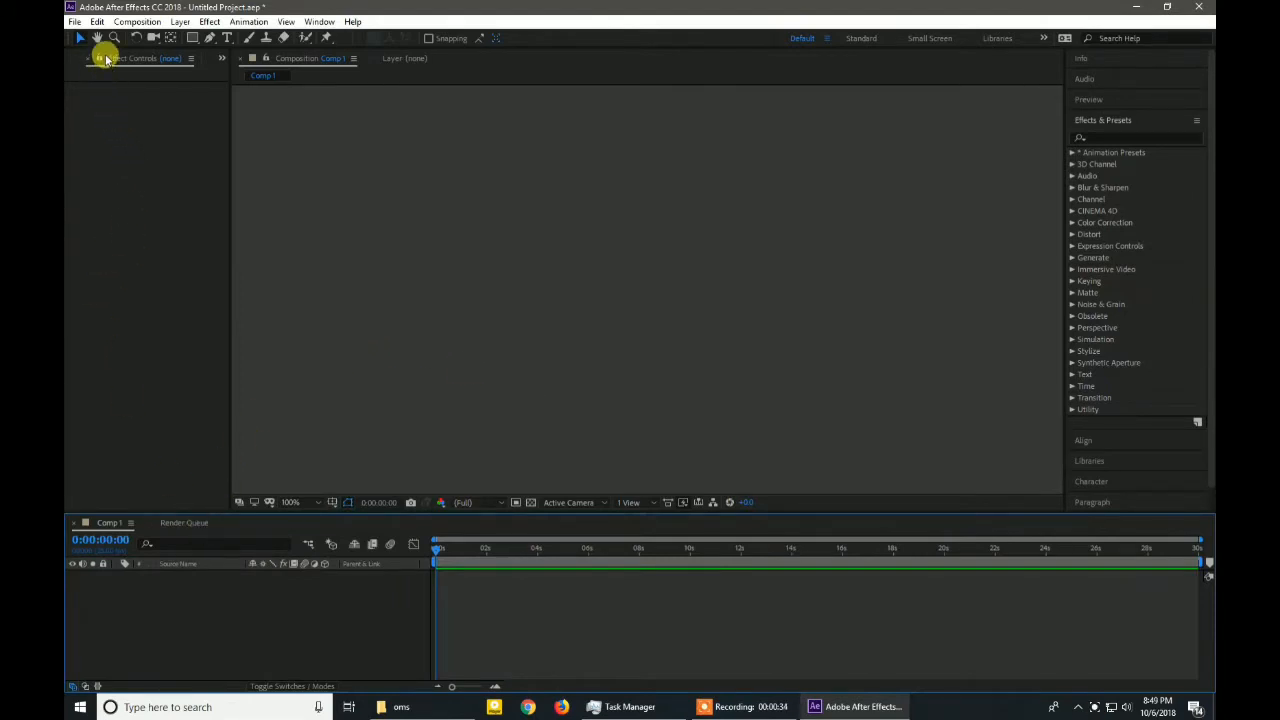
left_click(122, 186)
right_click(130, 618)
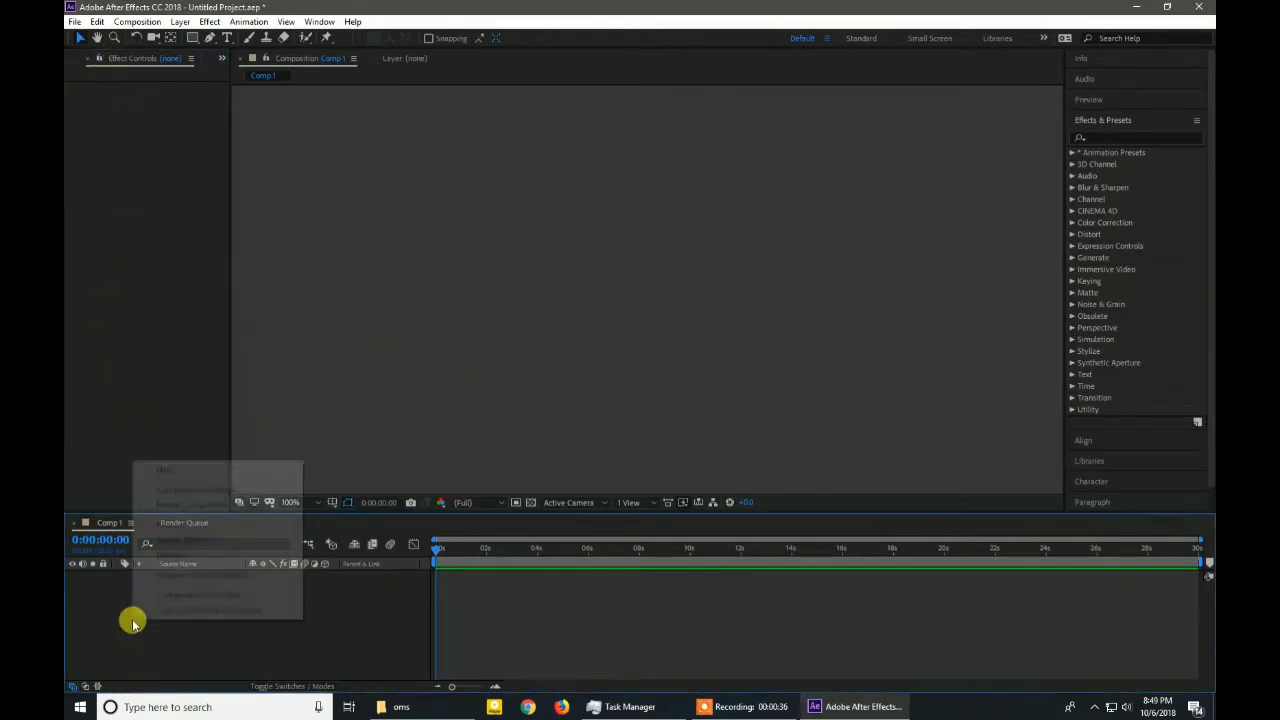
mouse_move(206, 472)
left_click(148, 334)
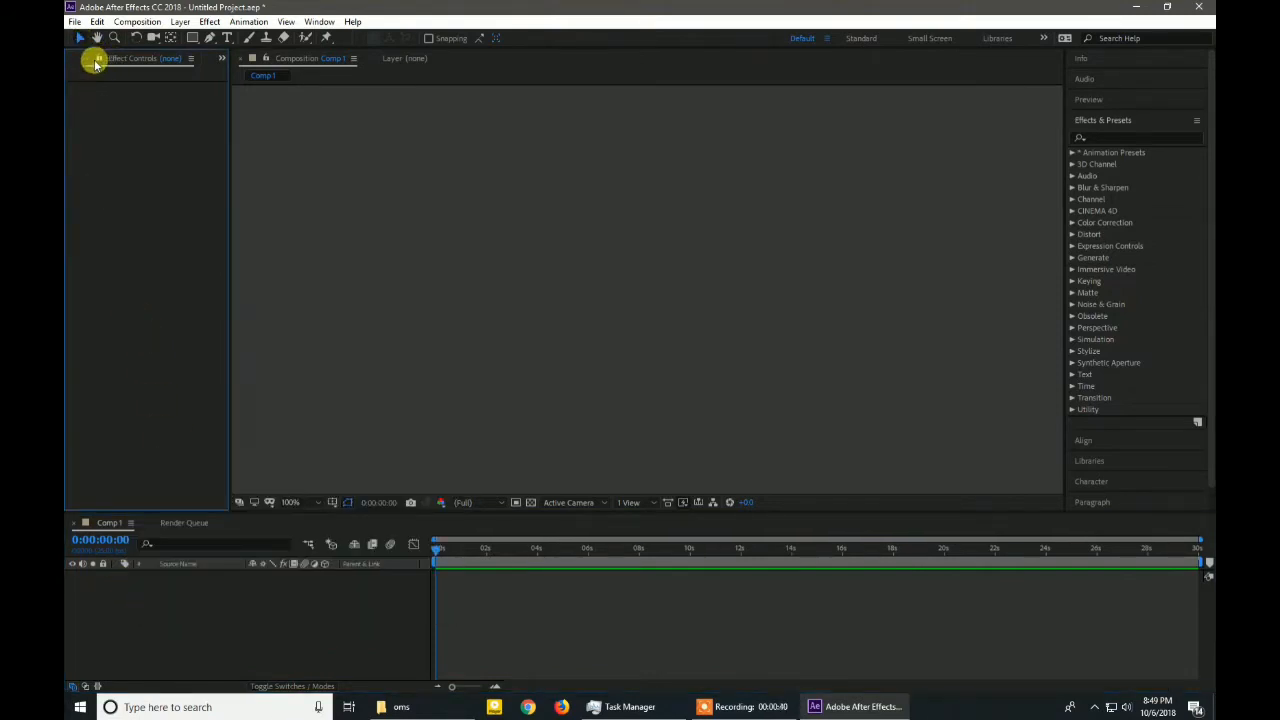
left_click(87, 64)
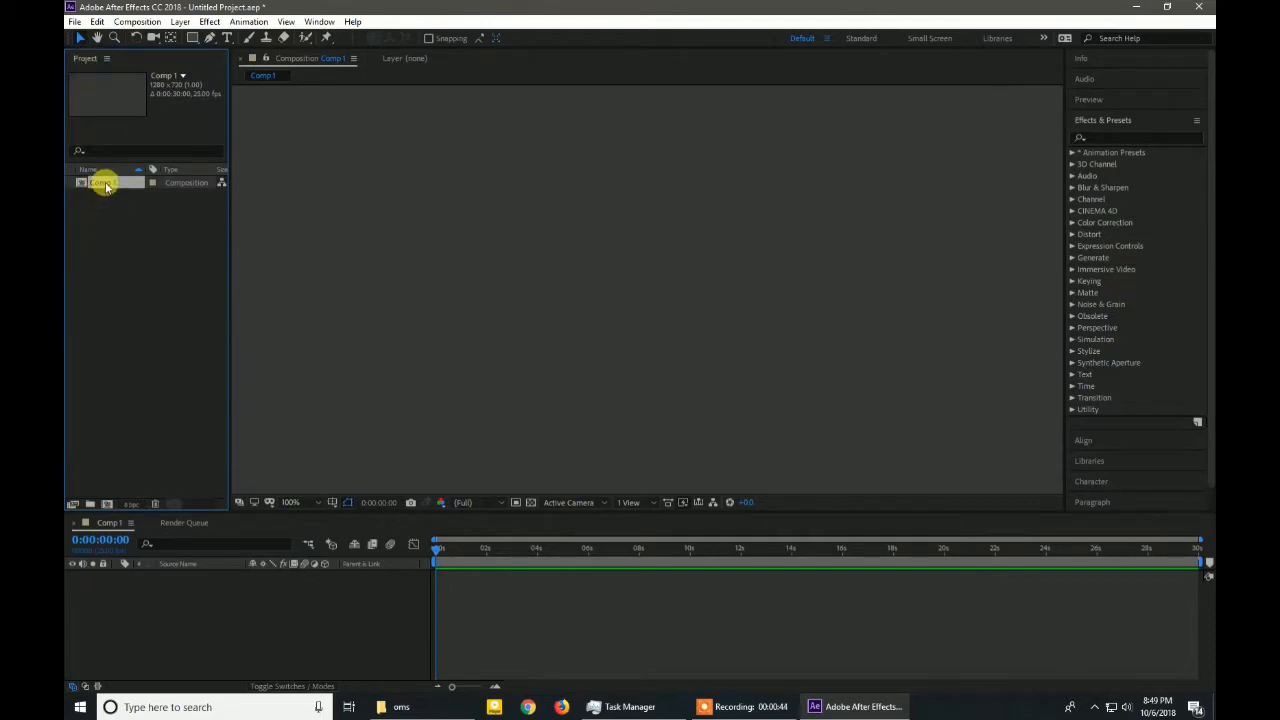
- Import the video VID_20181006_102023.mp4 from the Desktop as footage into the project
right_click(106, 186)
left_click(80, 214)
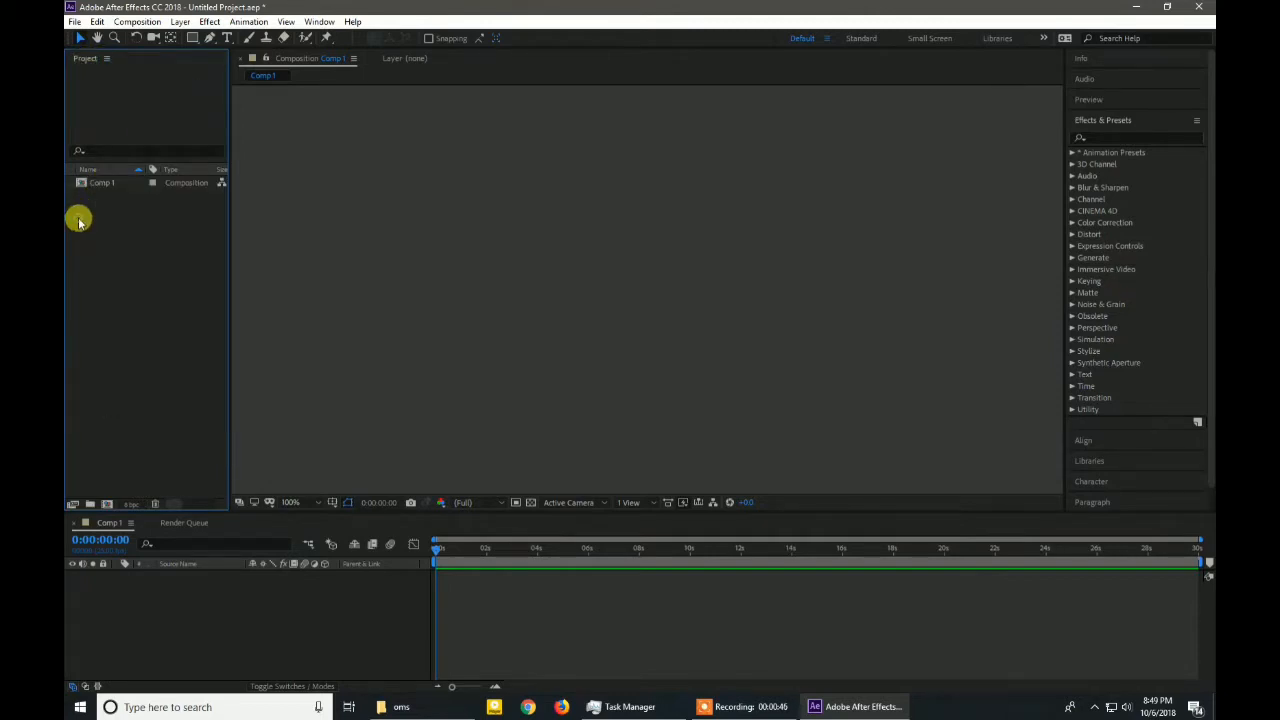
right_click(110, 208)
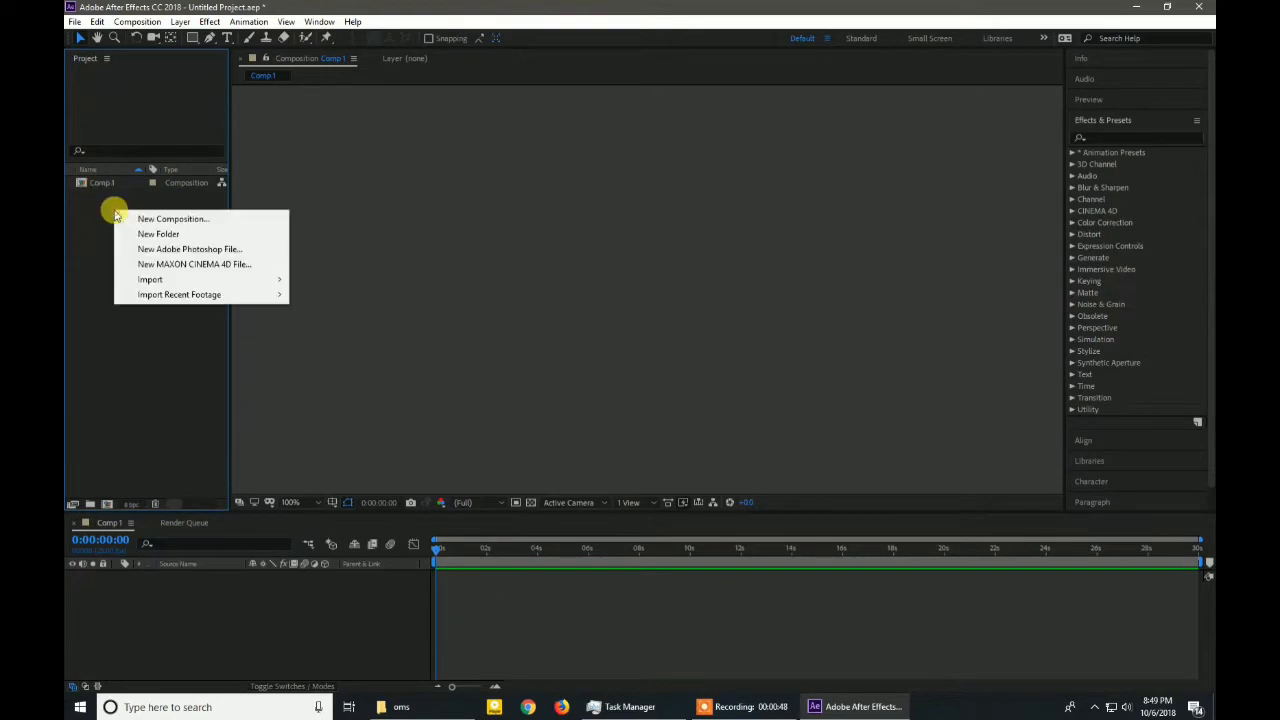
mouse_move(207, 286)
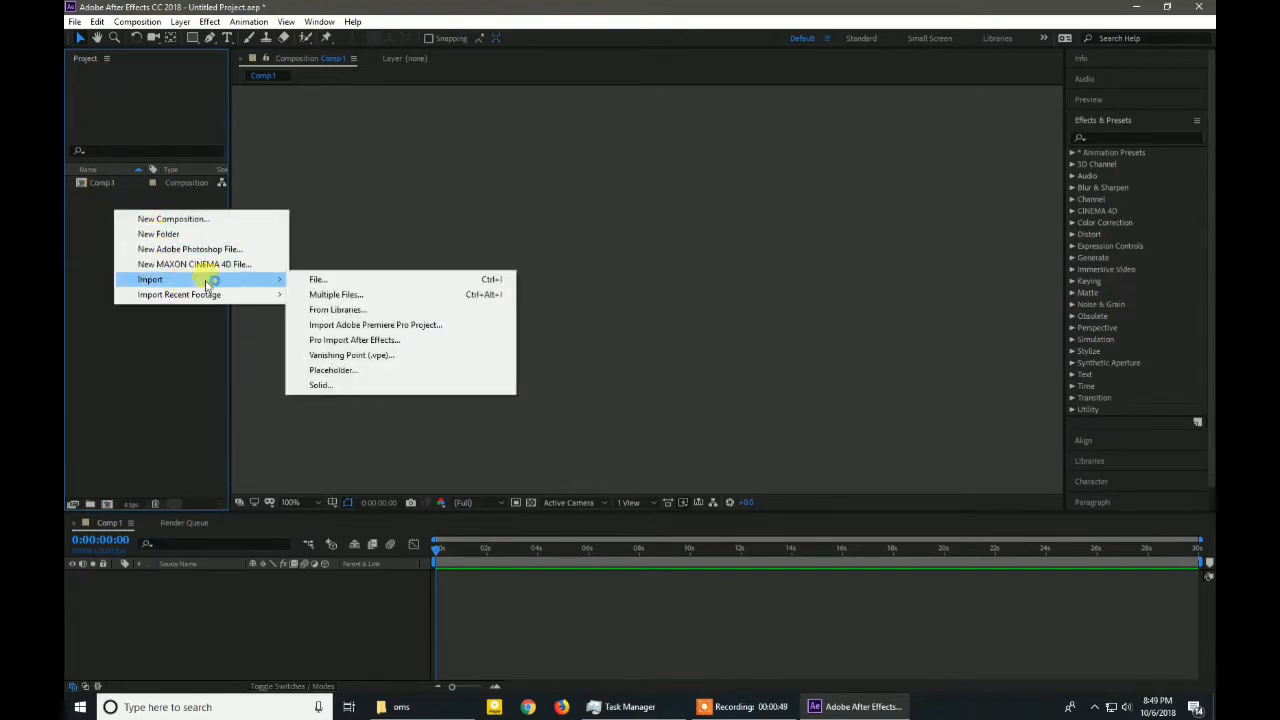
left_click(316, 279)
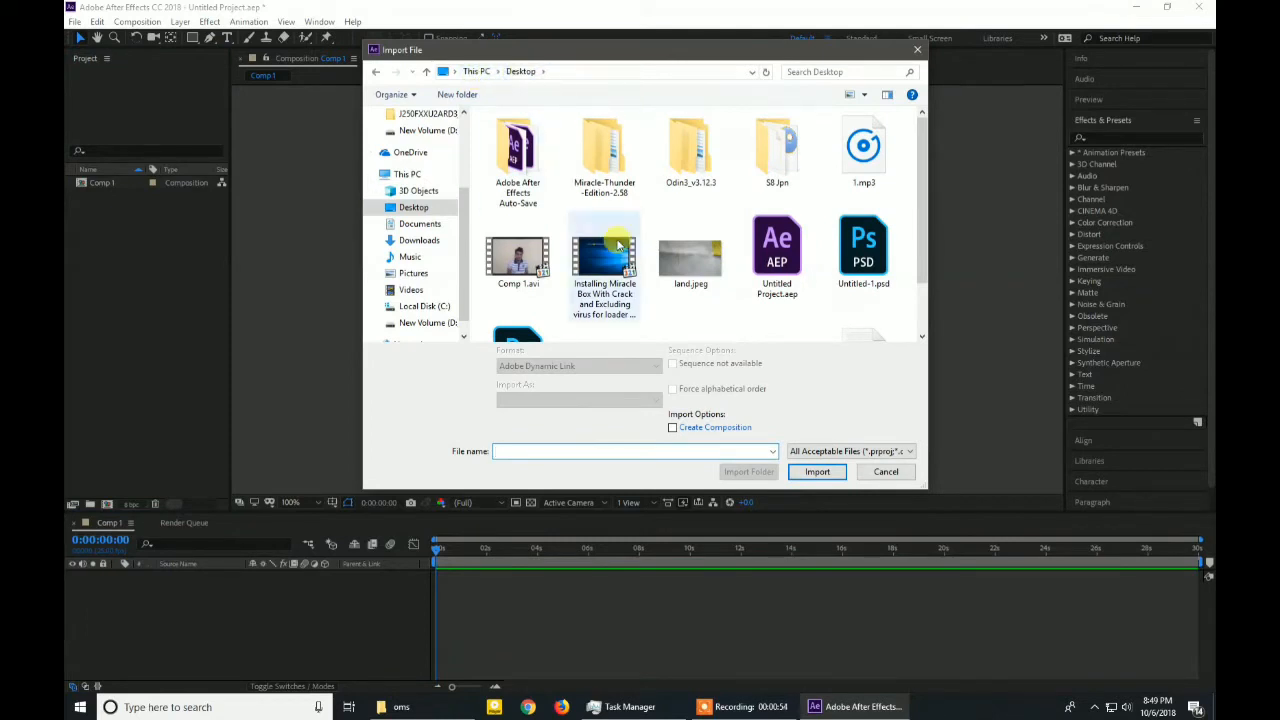
scroll(922, 250, "down", 1)
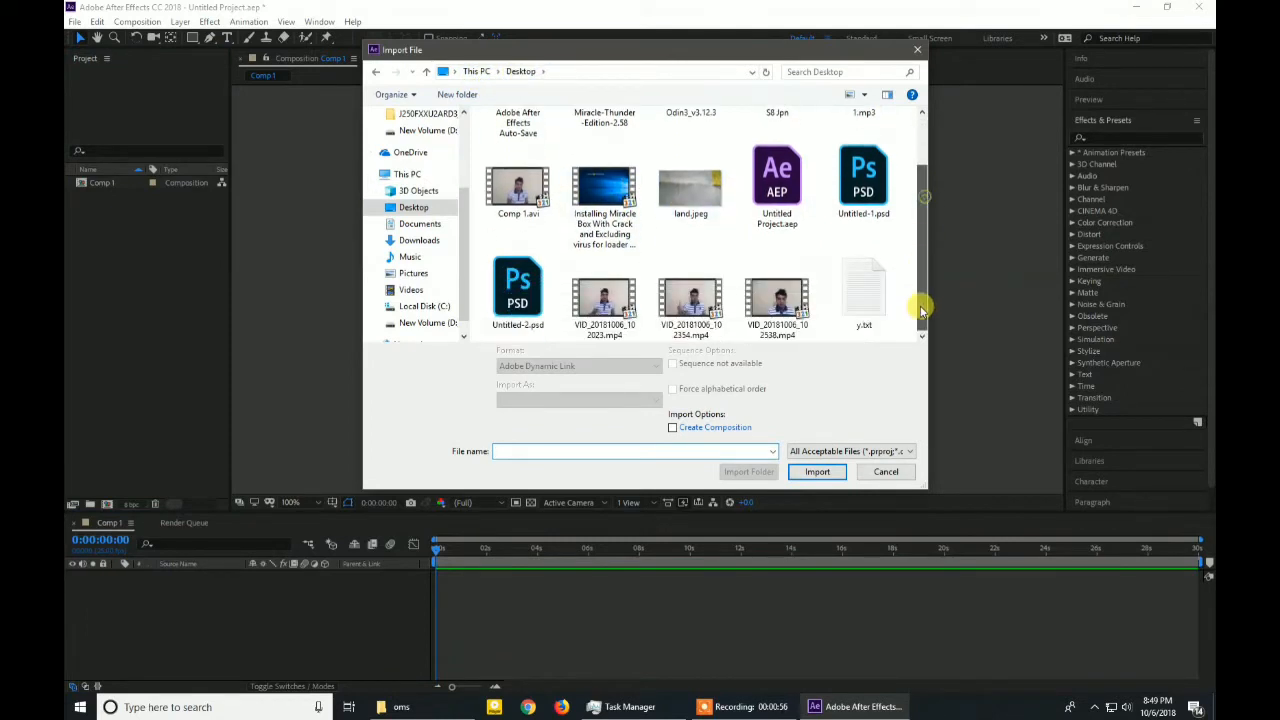
left_click(604, 308)
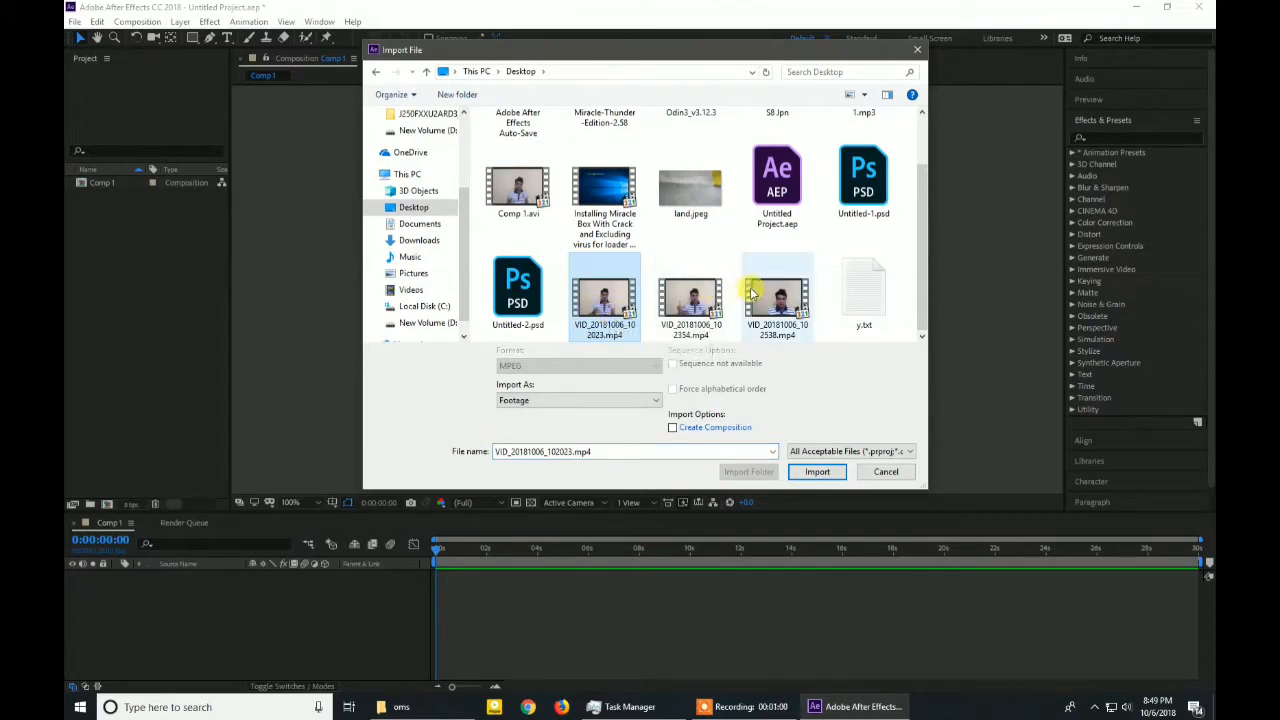
double_click(625, 292)
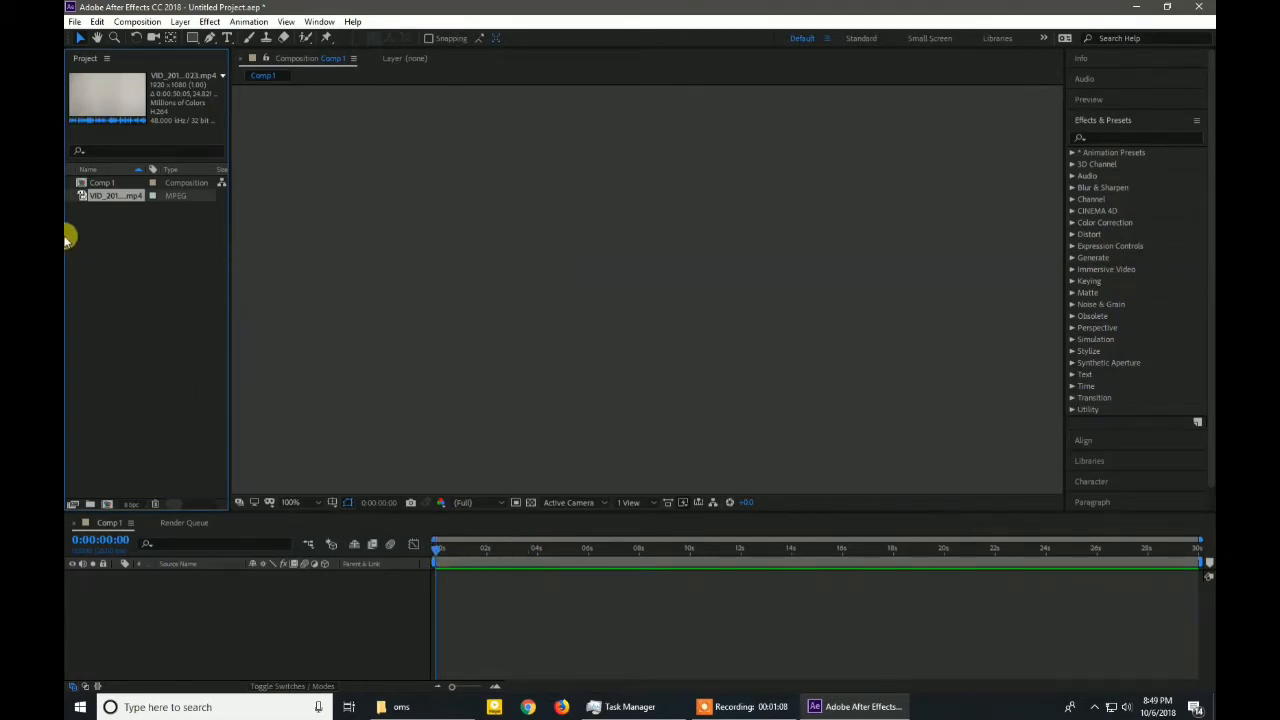
- Add the imported video to the Comp 1 timeline and move the current time to 0:00:12:01
left_click_drag(105, 196, 194, 591)
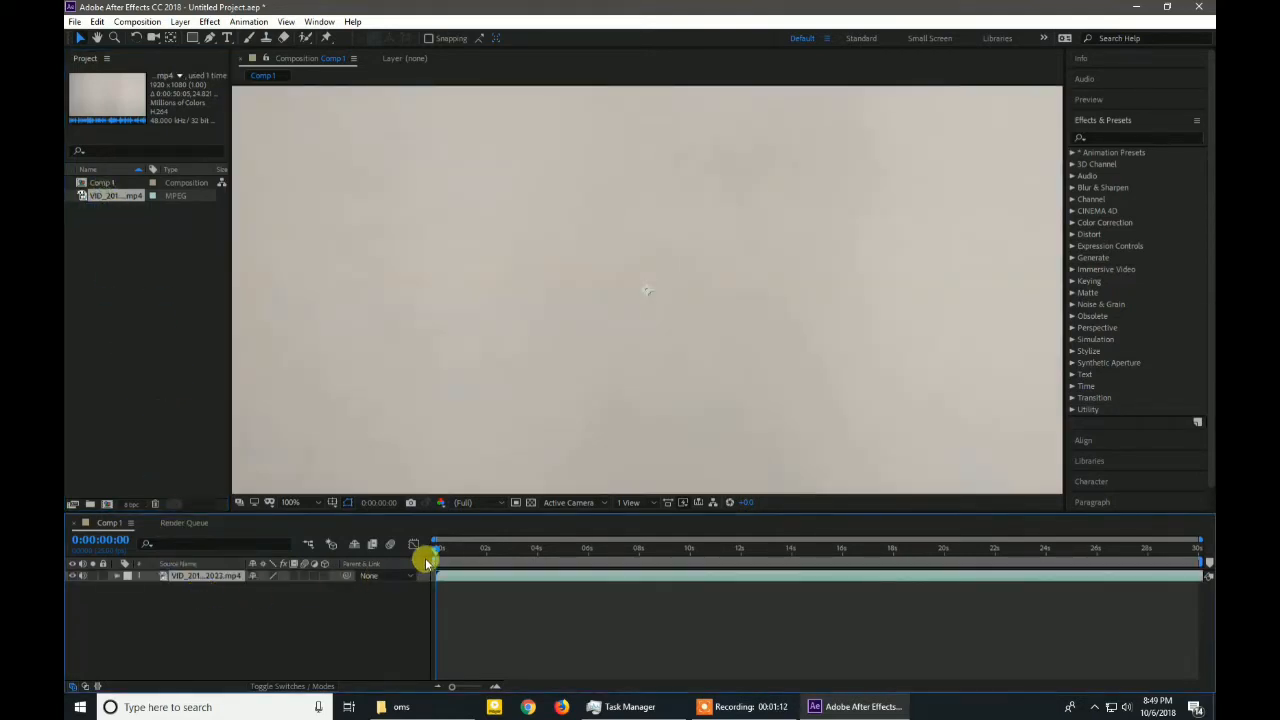
left_click_drag(437, 553, 743, 566)
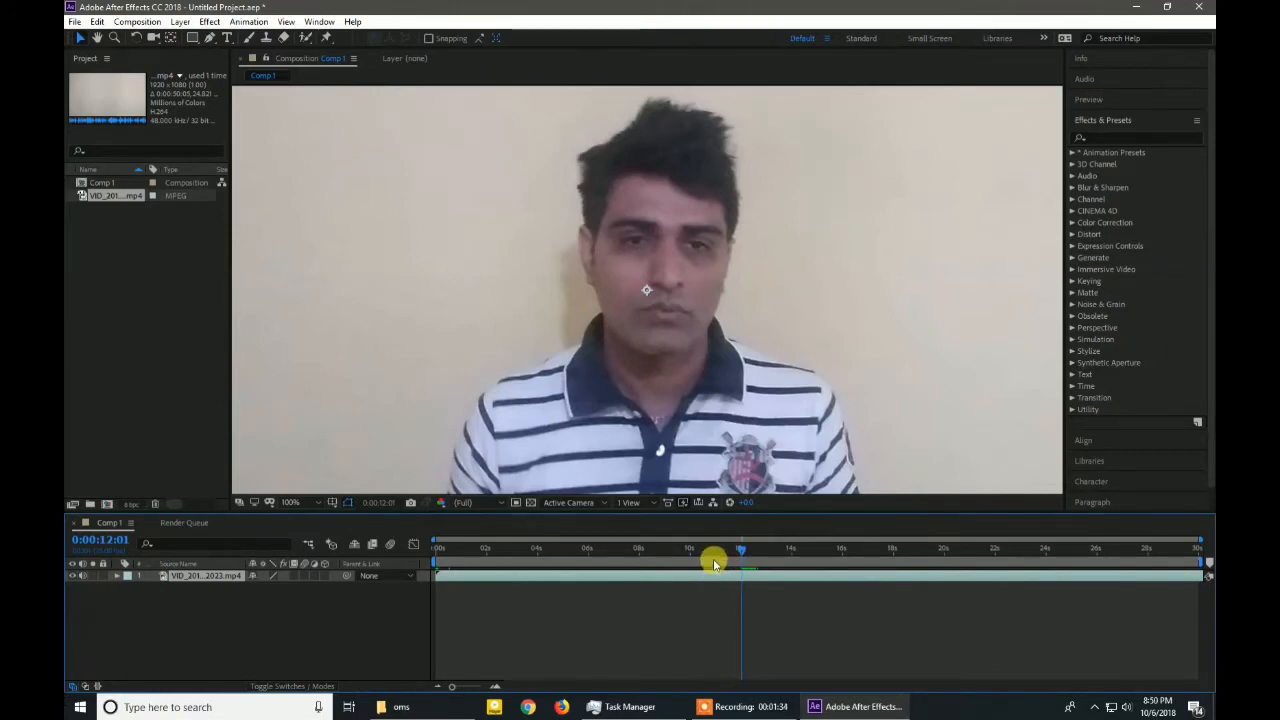
key("F8")
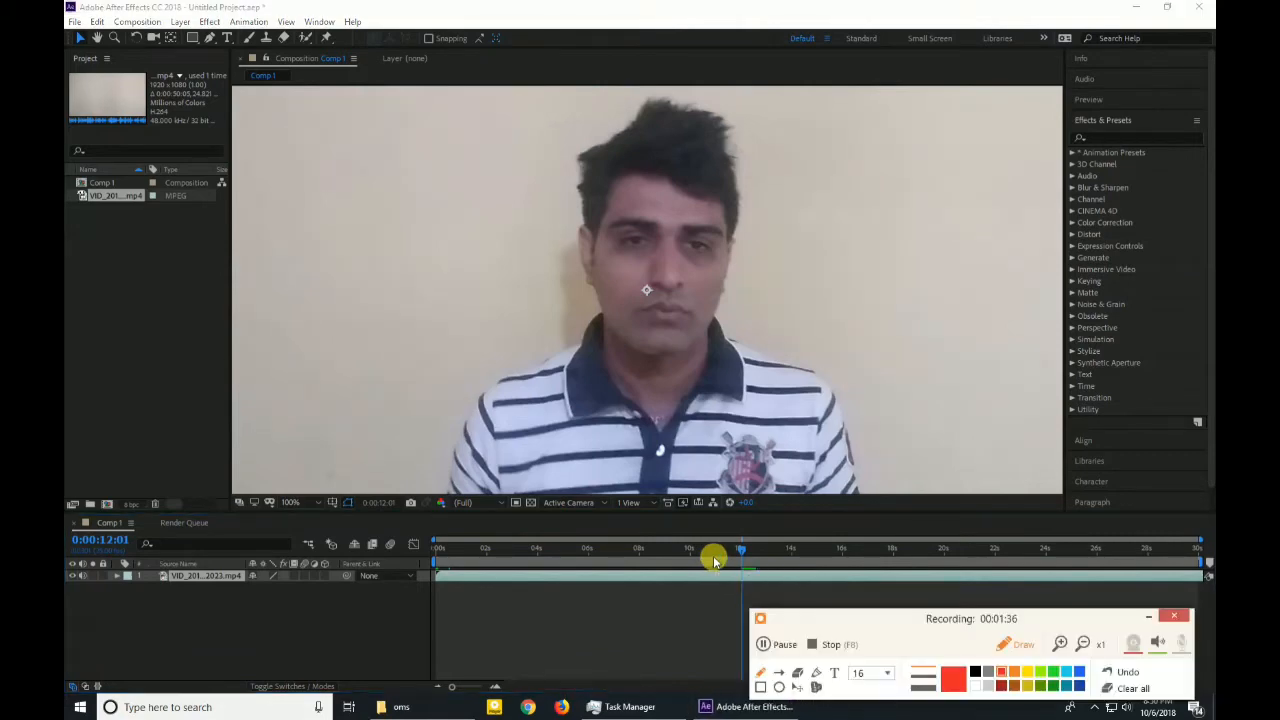
left_click(1148, 616)
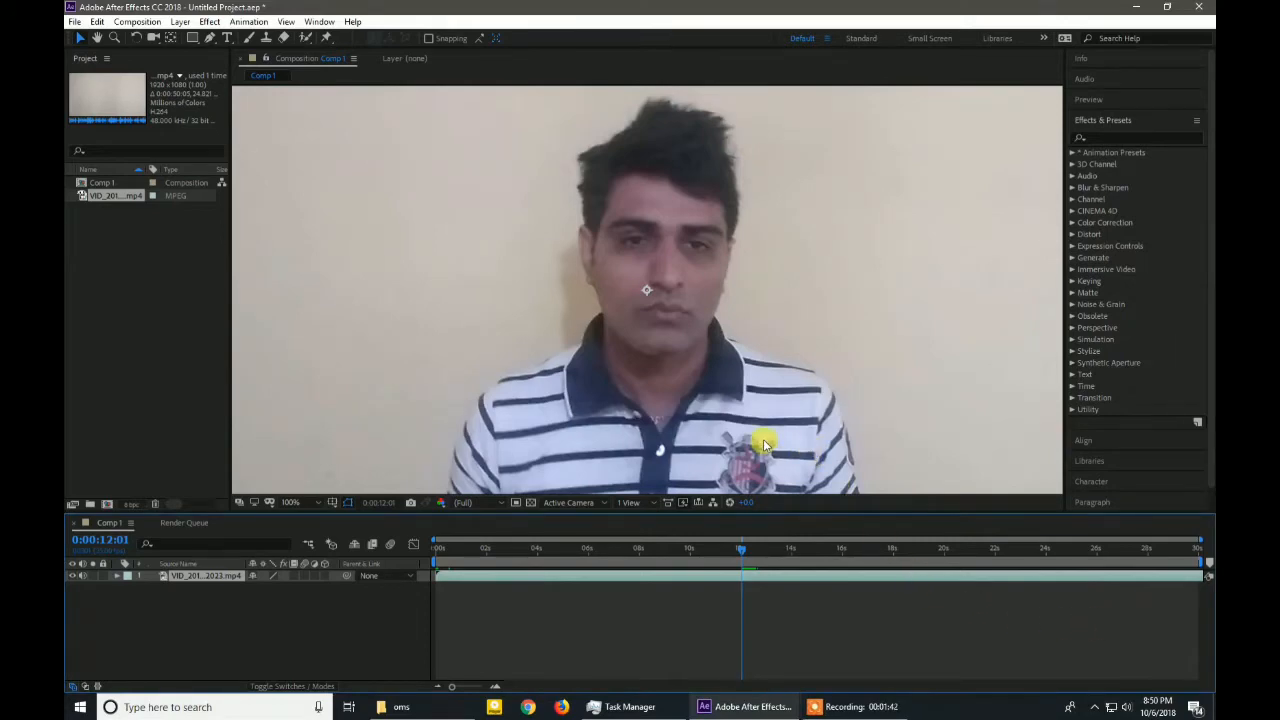
key("F8")
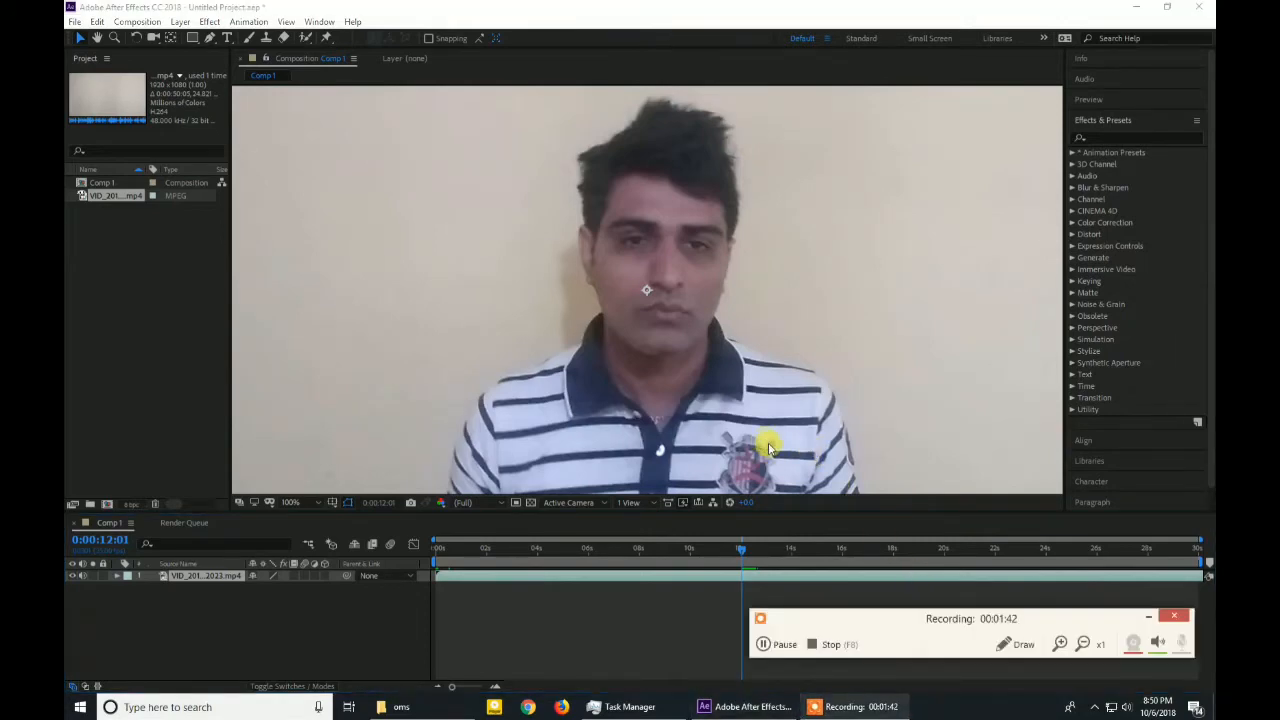
left_click(1145, 618)
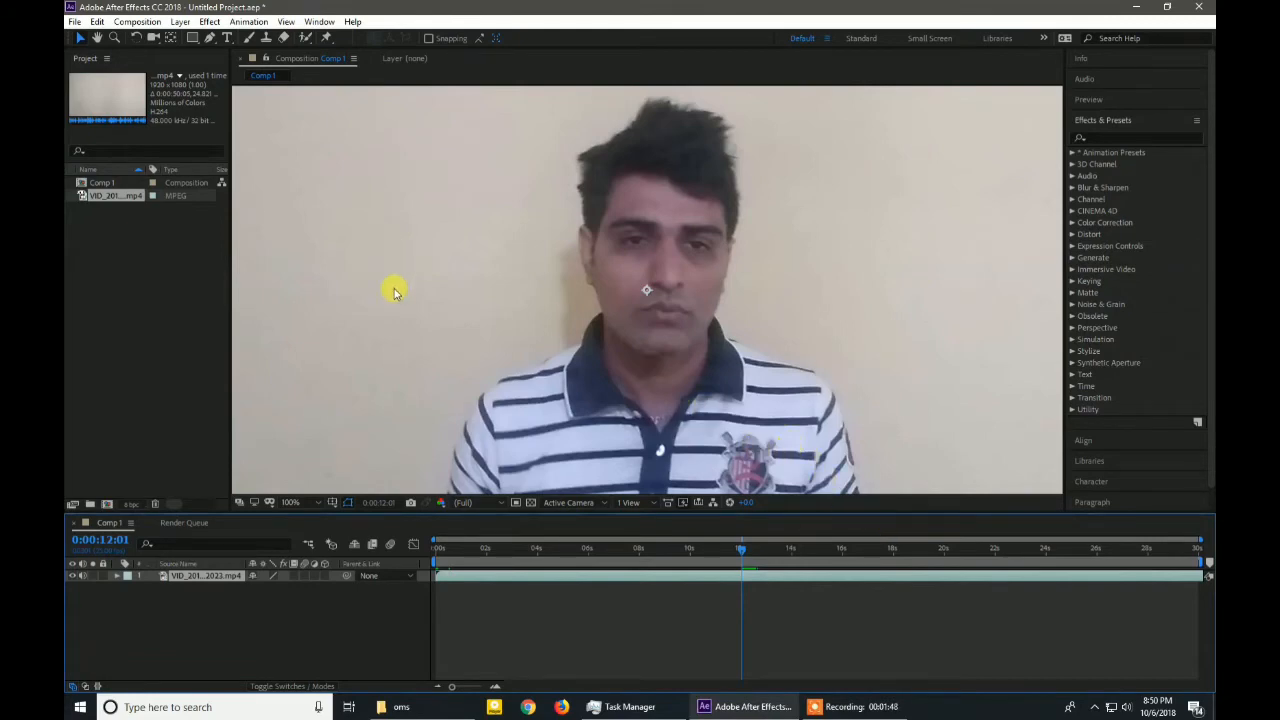
- Split the video layer at 0:00:12:01 and delete the part before the cut
left_click(97, 21)
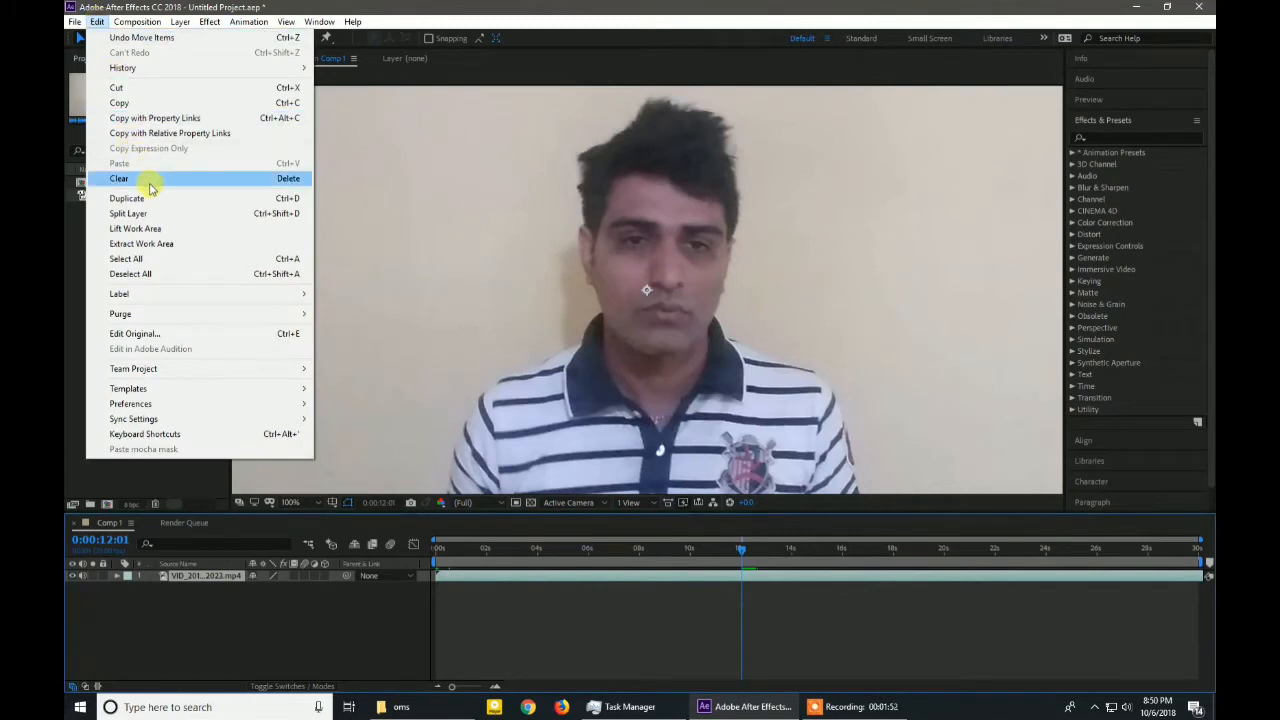
left_click(297, 214)
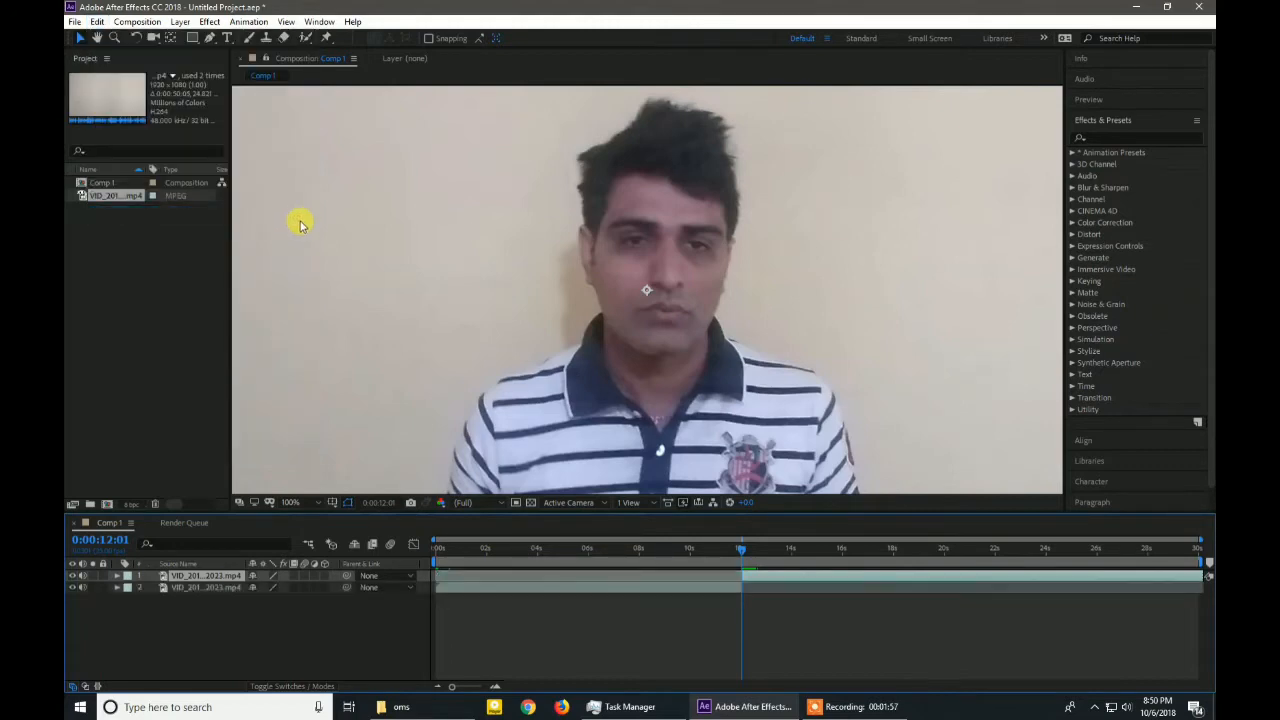
left_click(607, 591)
left_click(805, 576)
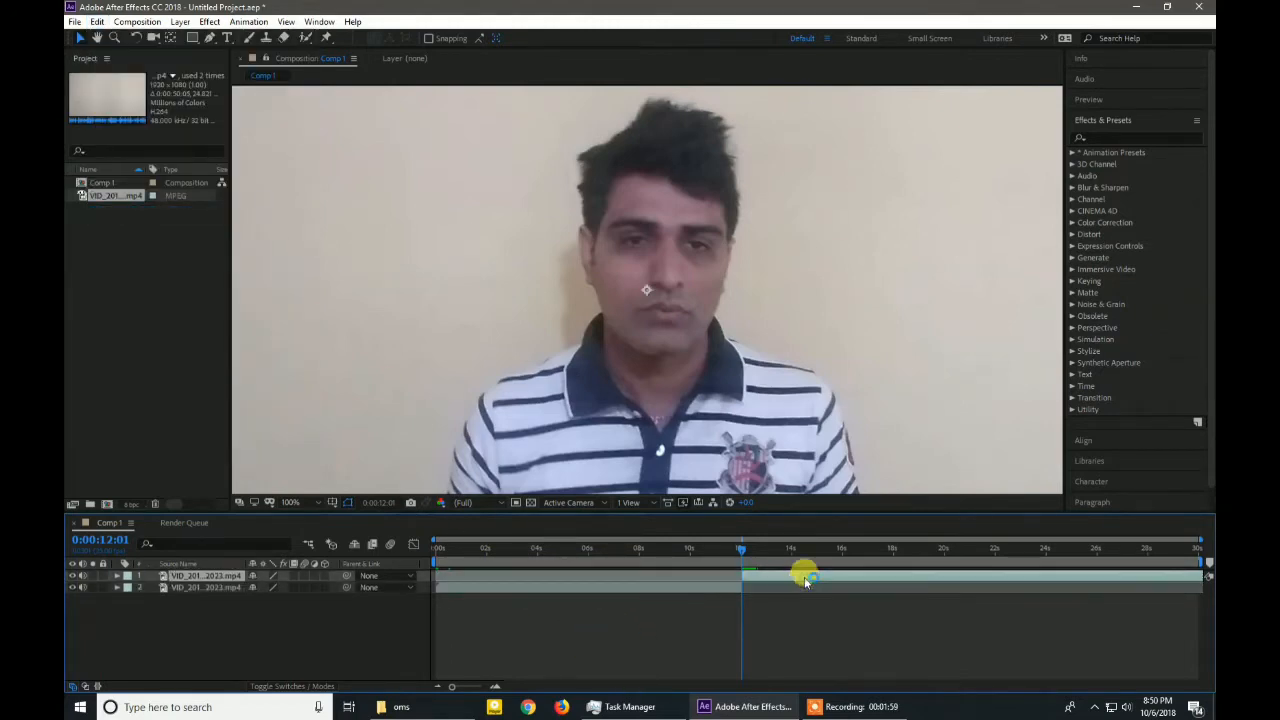
left_click(617, 588)
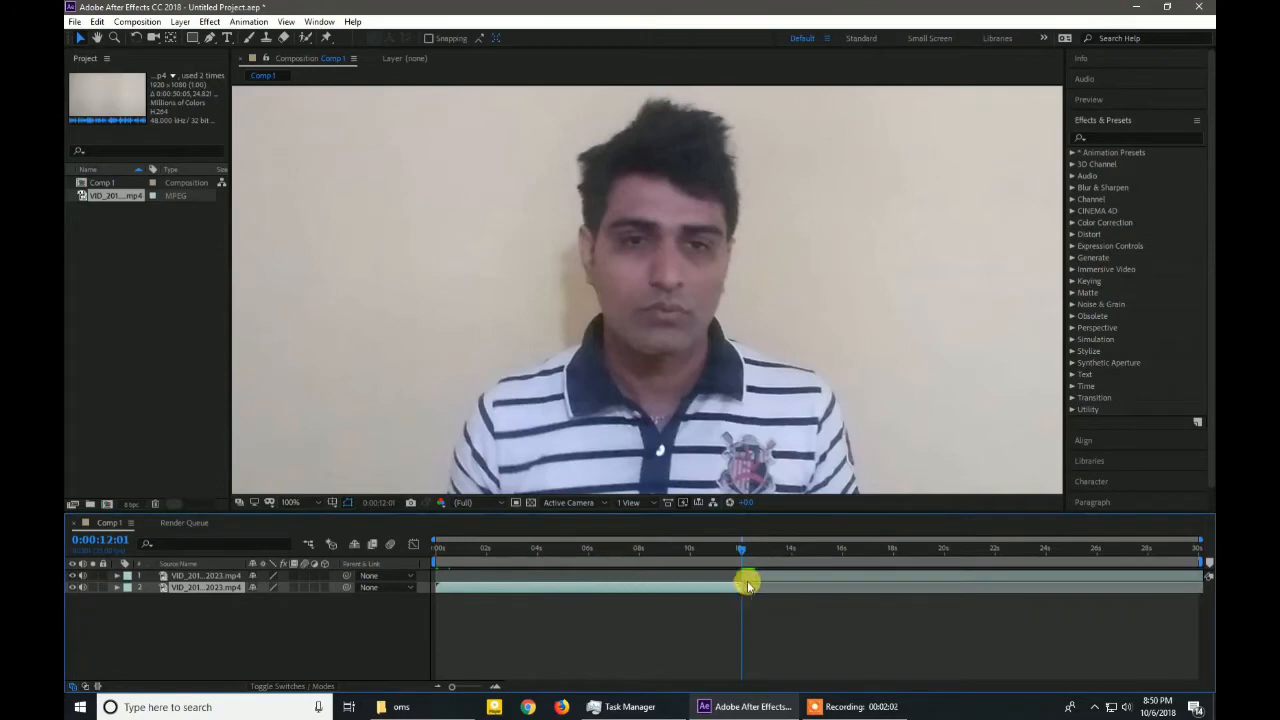
left_click(758, 577)
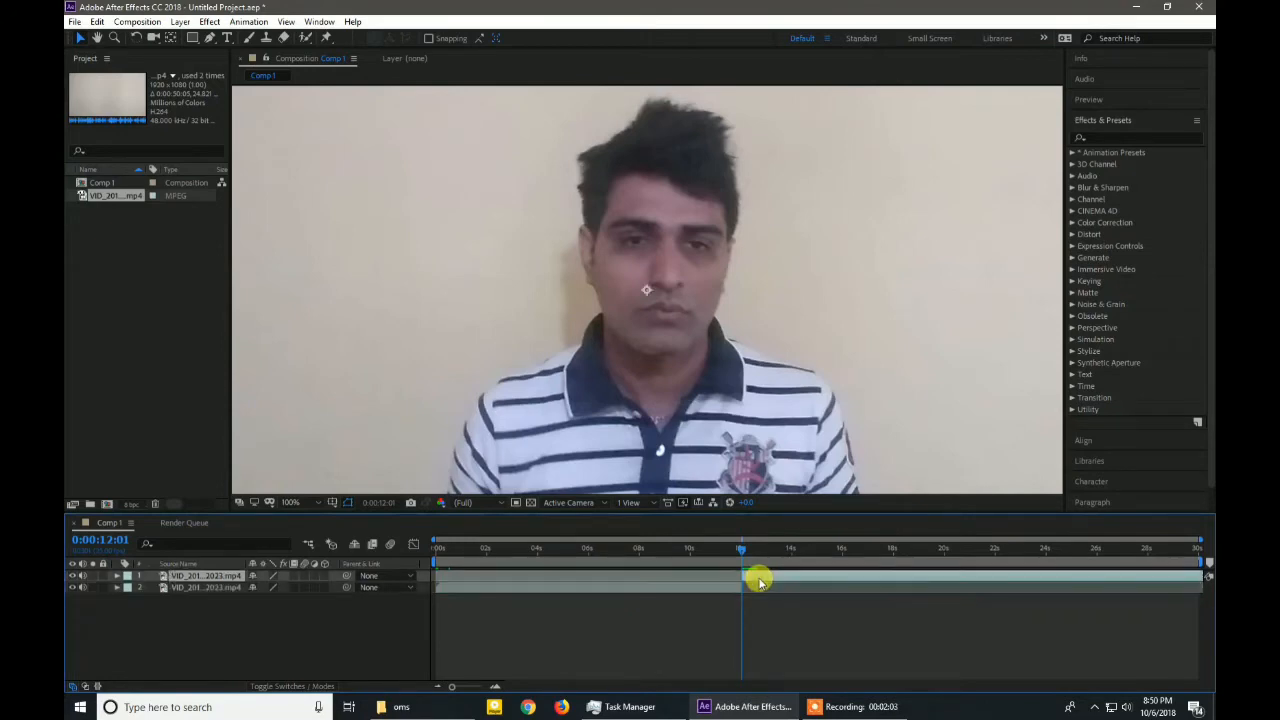
left_click(703, 590)
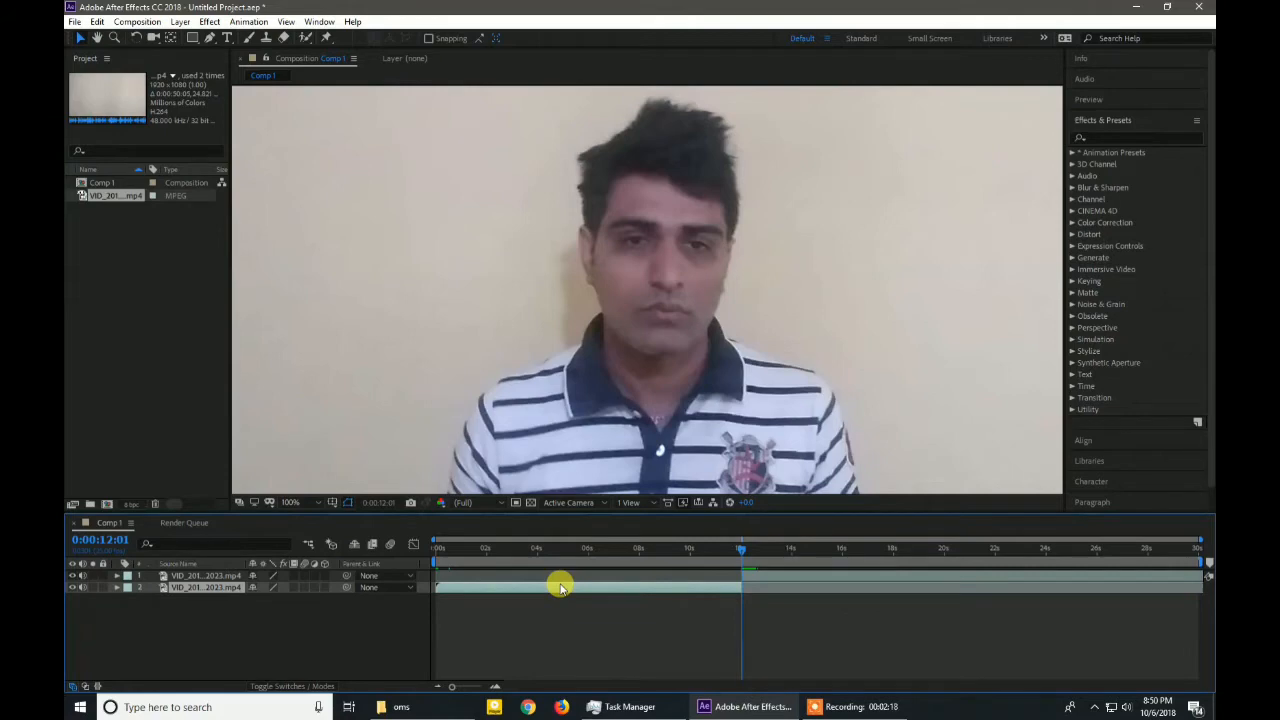
key("Delete")
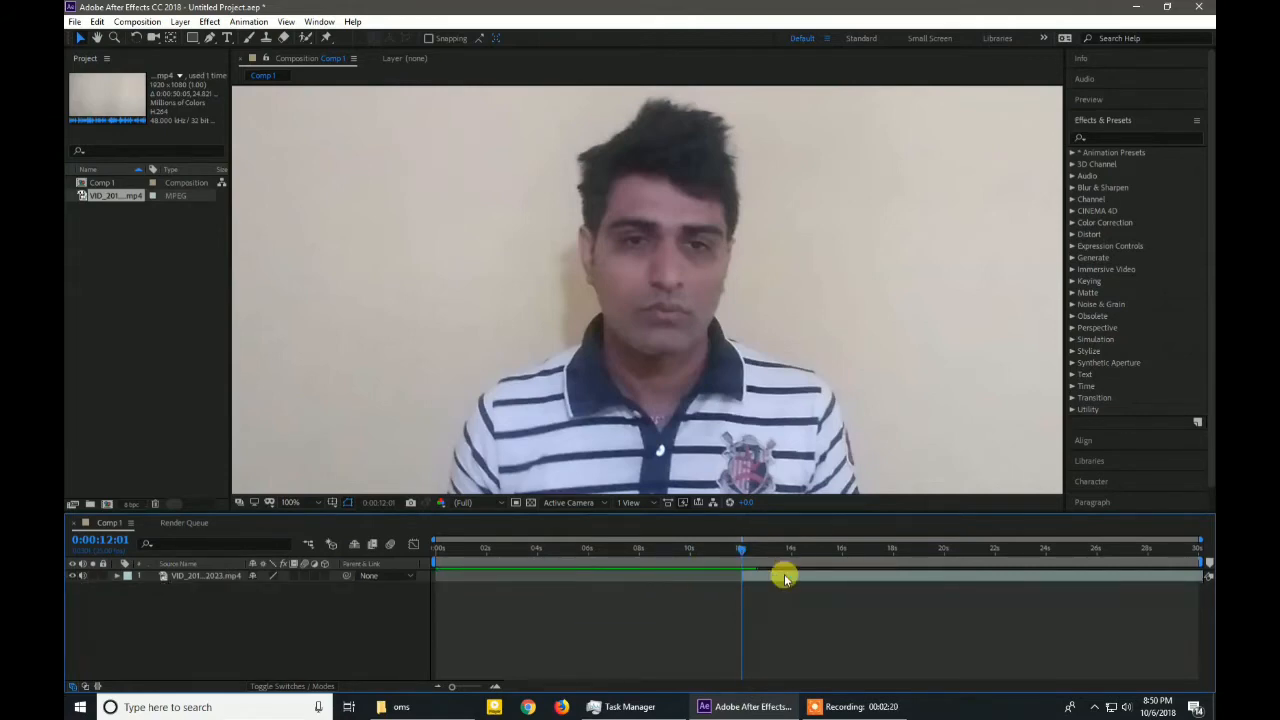
left_click_drag(785, 578, 475, 578)
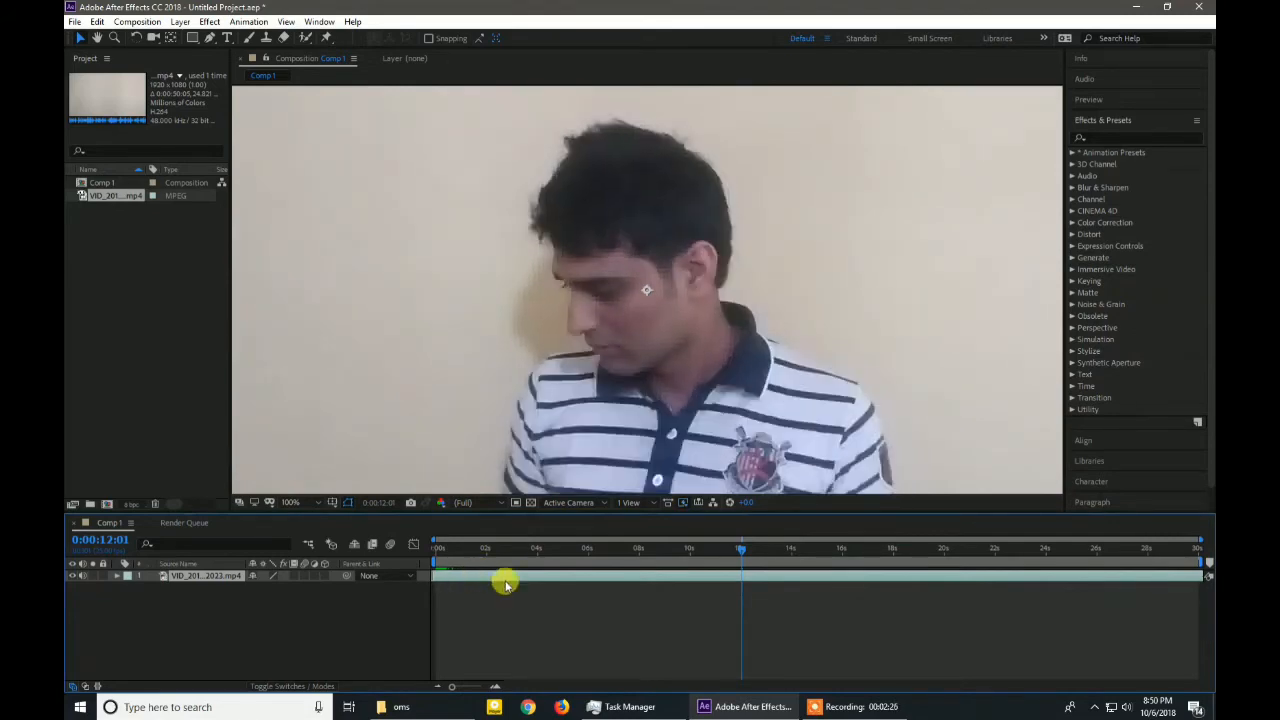
left_click_drag(740, 580, 433, 580)
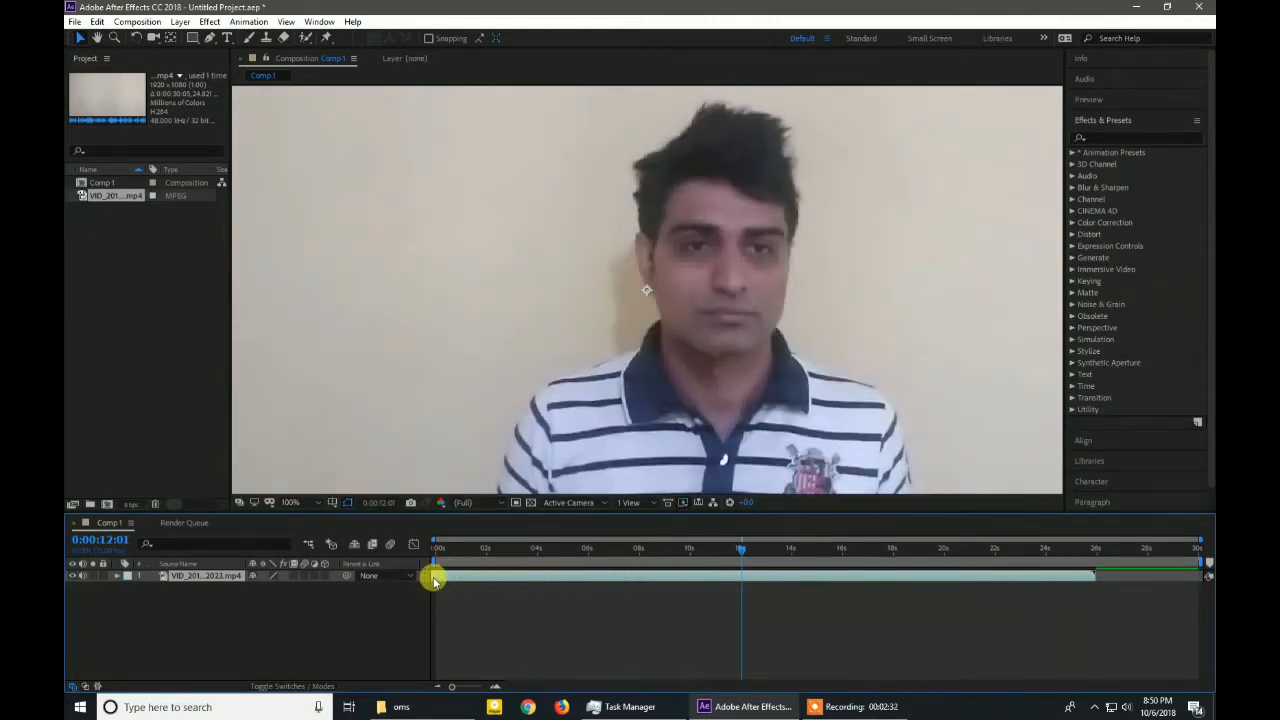
left_click_drag(740, 549, 374, 573)
key("ctrl+z")
key("ctrl+z")
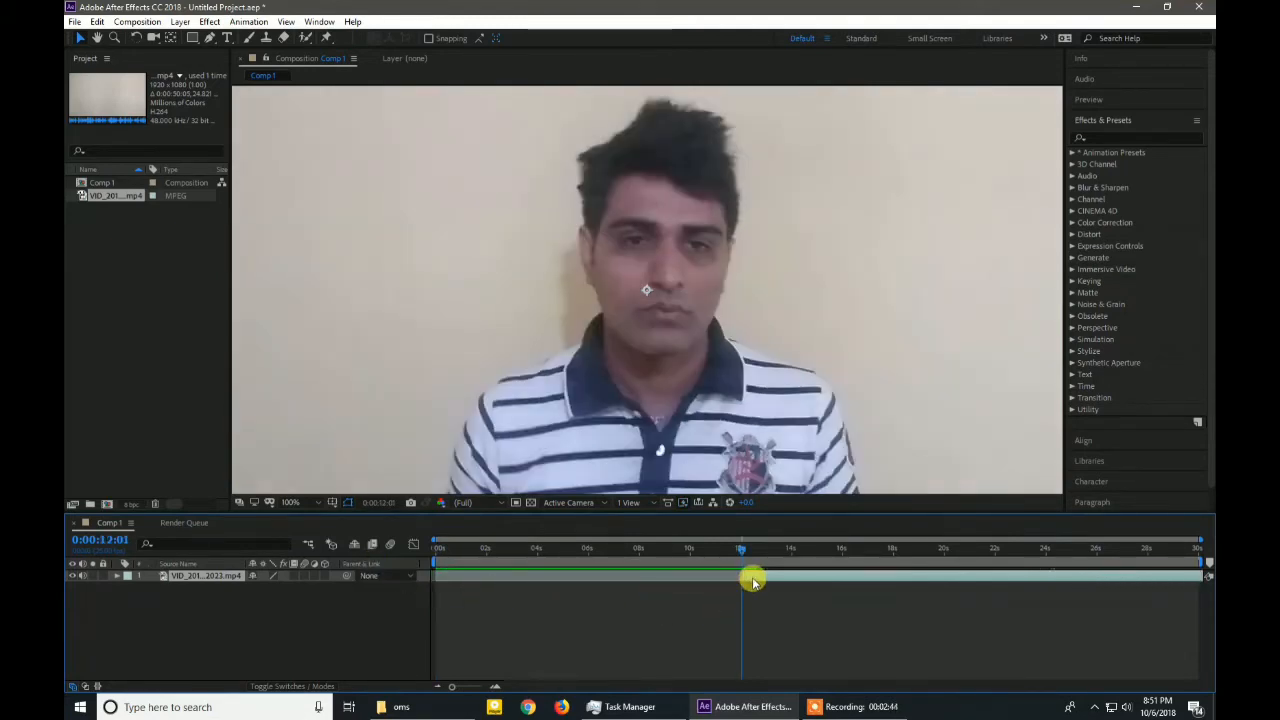
- Shift the remaining clip to the start of the timeline and split it at 0:00:04:11
left_click_drag(737, 545, 463, 589)
left_click_drag(455, 541, 550, 568)
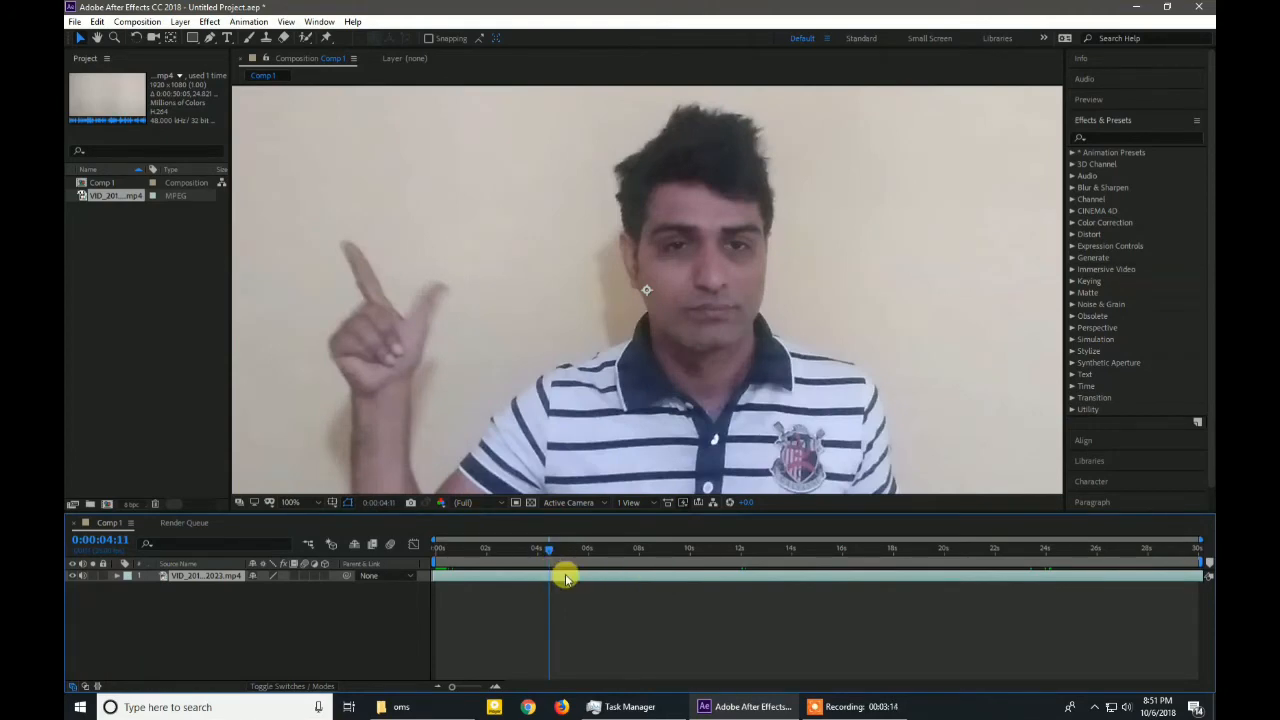
left_click(97, 22)
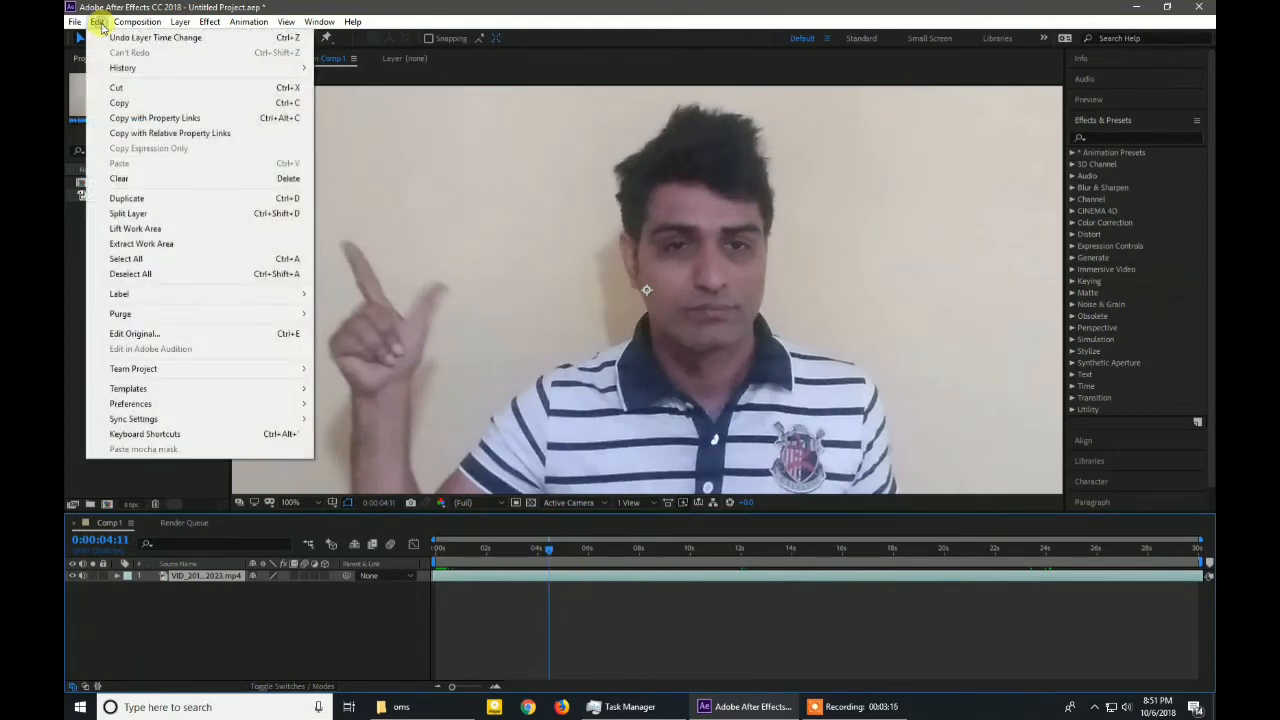
left_click(151, 214)
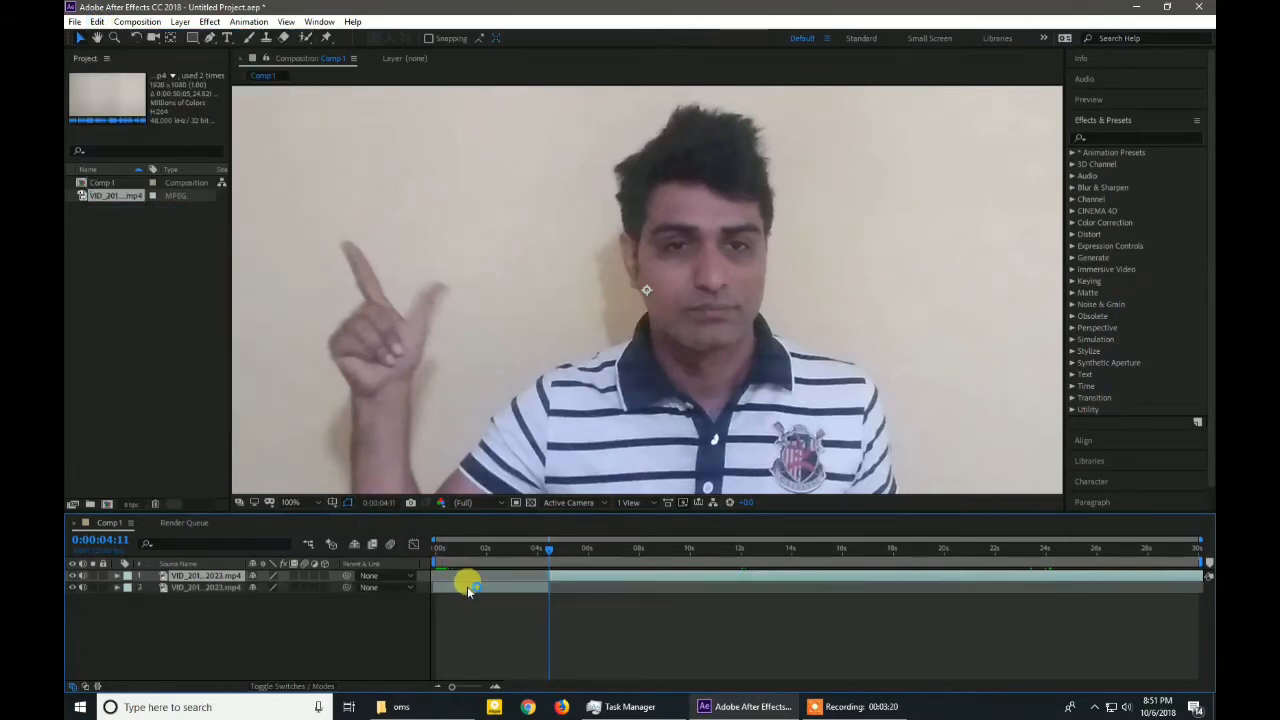
- Rename the layer holding the part before 0:00:04:11 as Video1 and move it above the other video layer
left_click(468, 588)
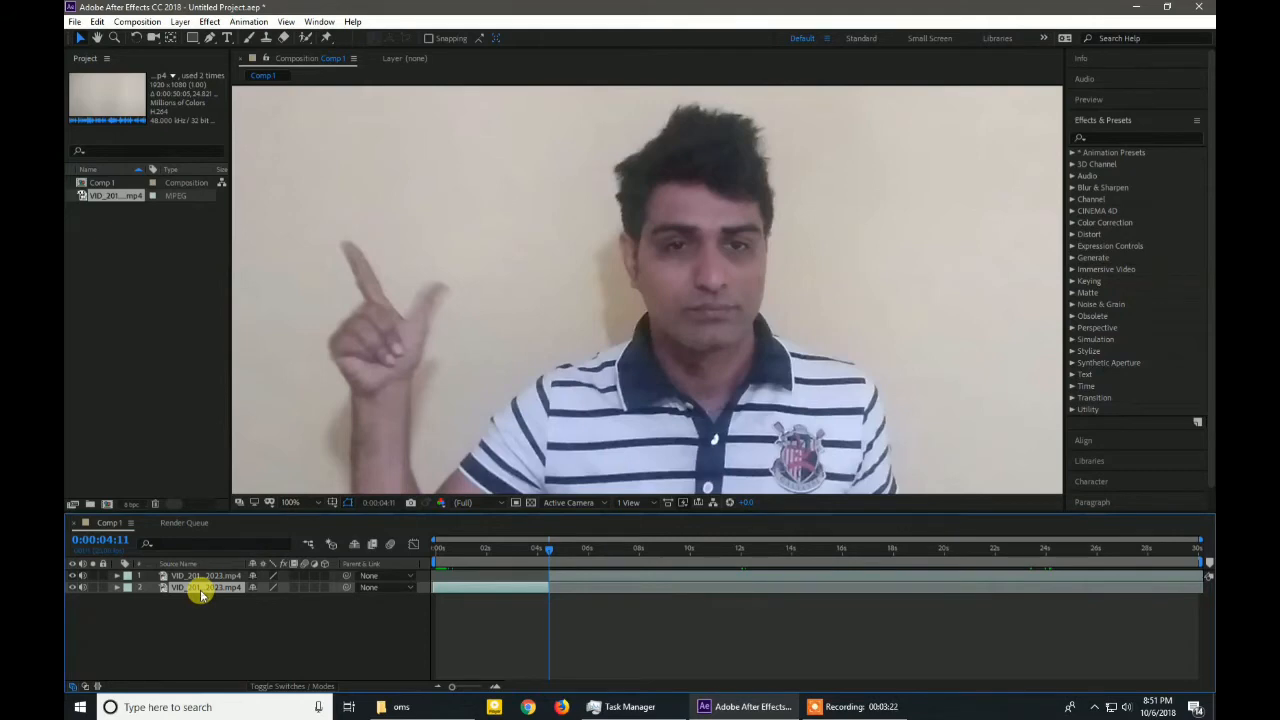
key("Return")
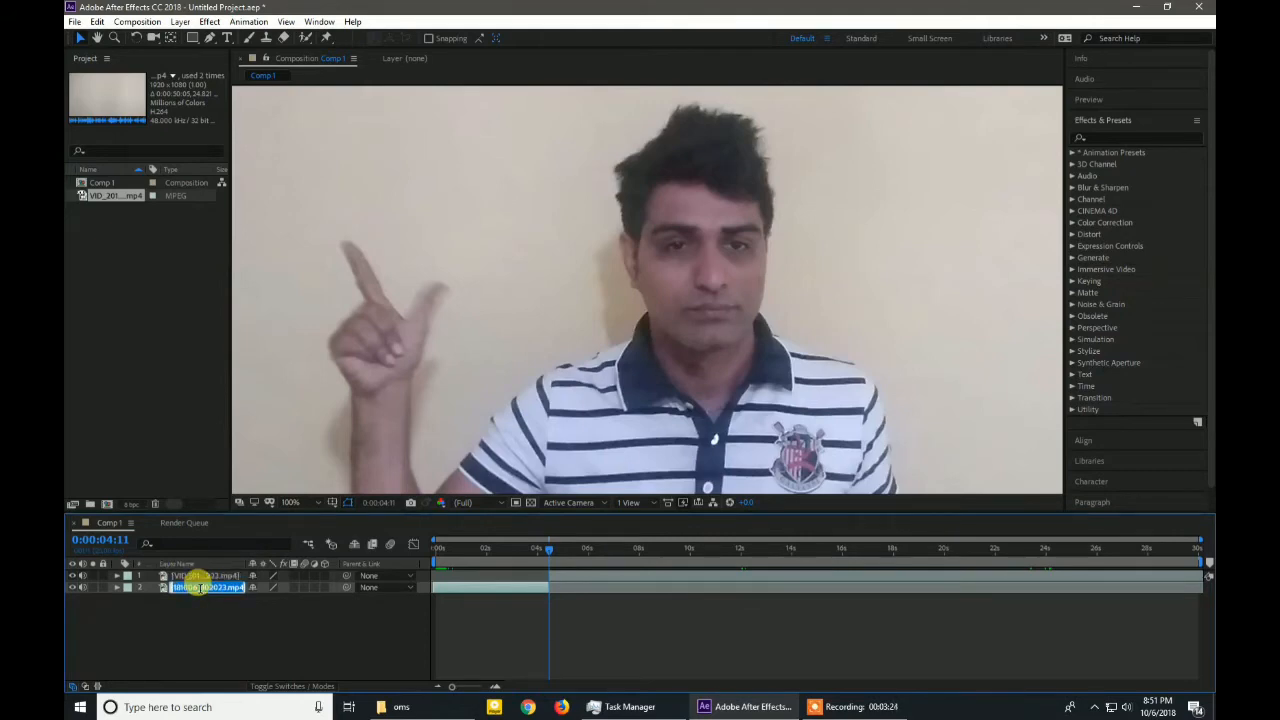
type("Video1")
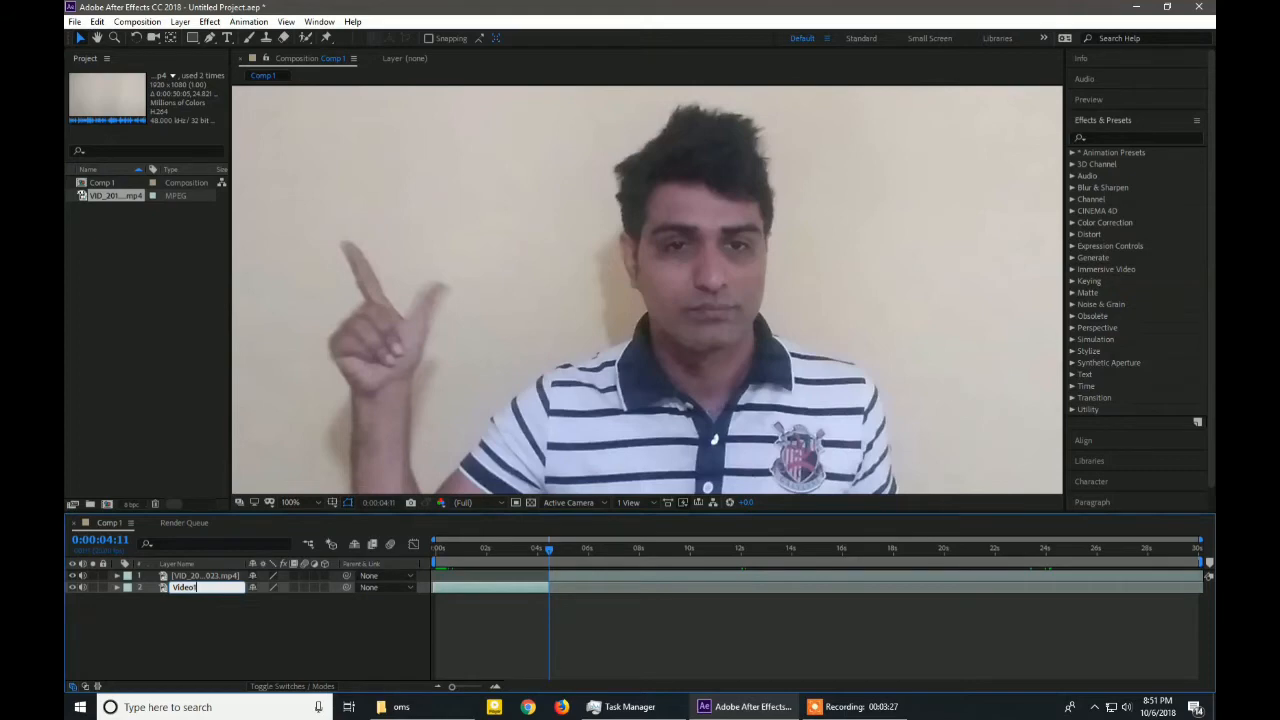
key("Return")
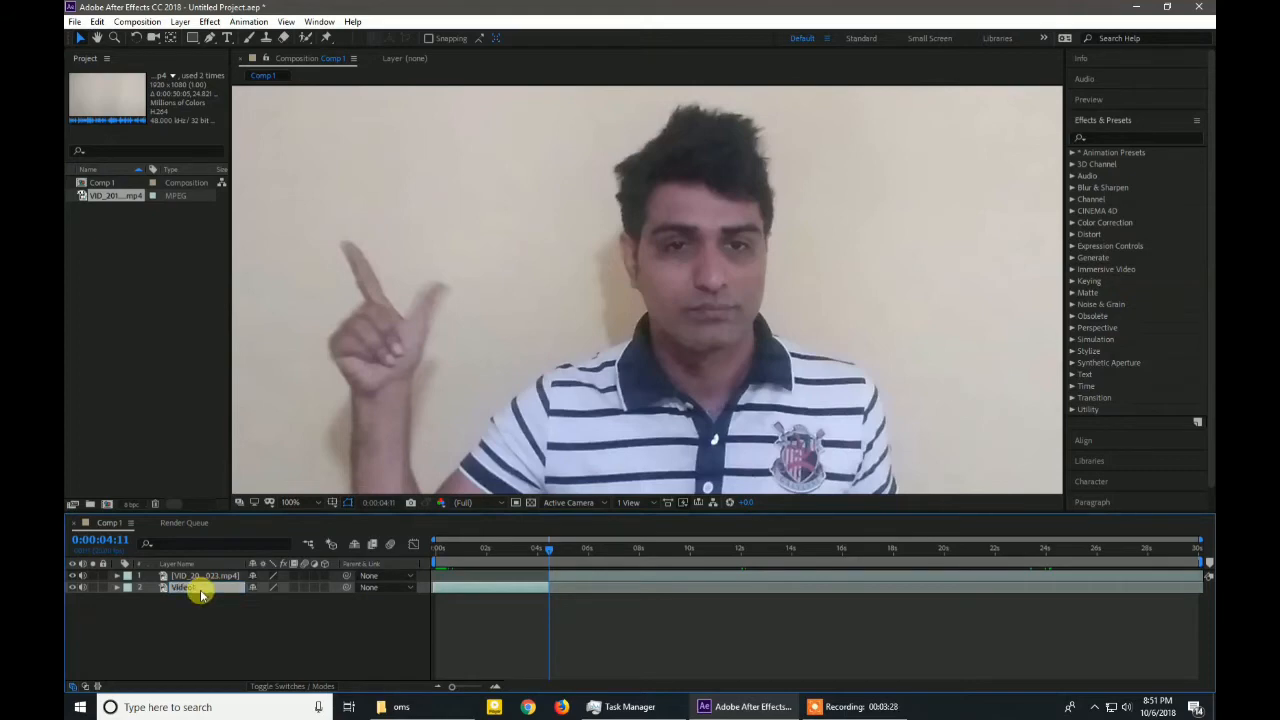
left_click_drag(223, 587, 228, 577)
left_click(213, 589)
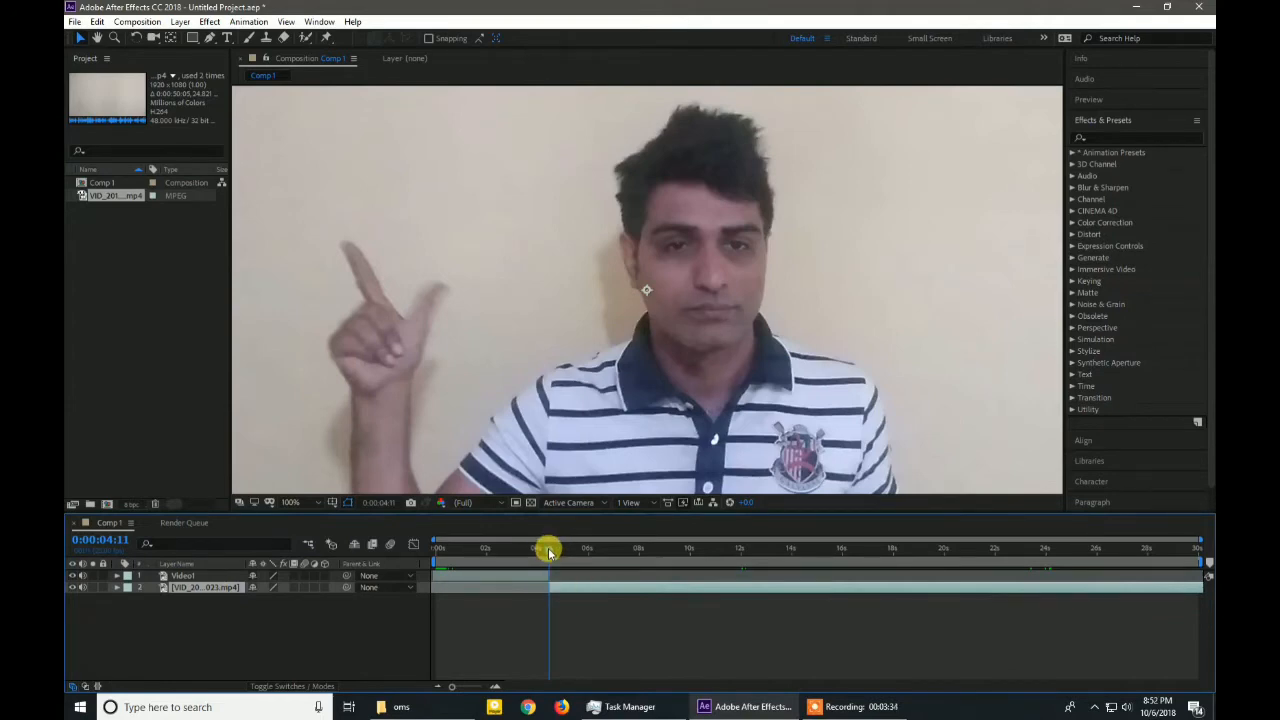
- Split the unnamed video layer following Video1 at 0:00:08:01
left_click_drag(549, 553, 634, 583)
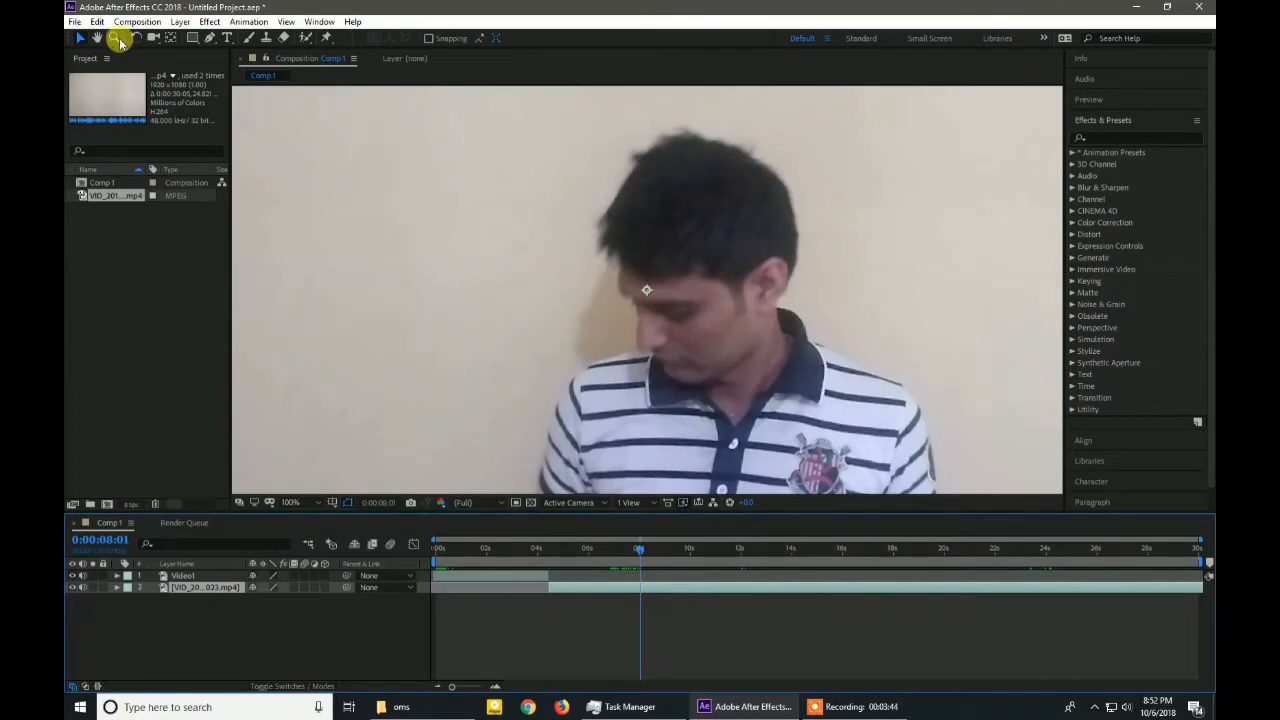
left_click(97, 21)
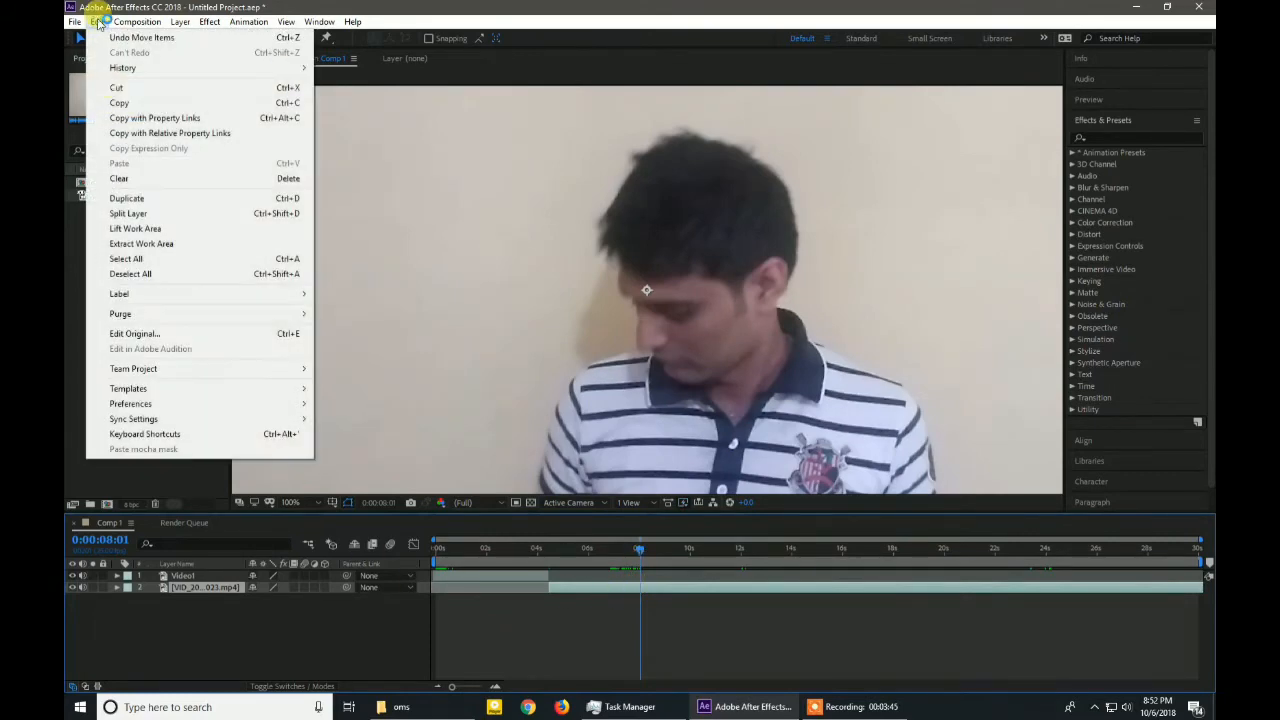
left_click(128, 213)
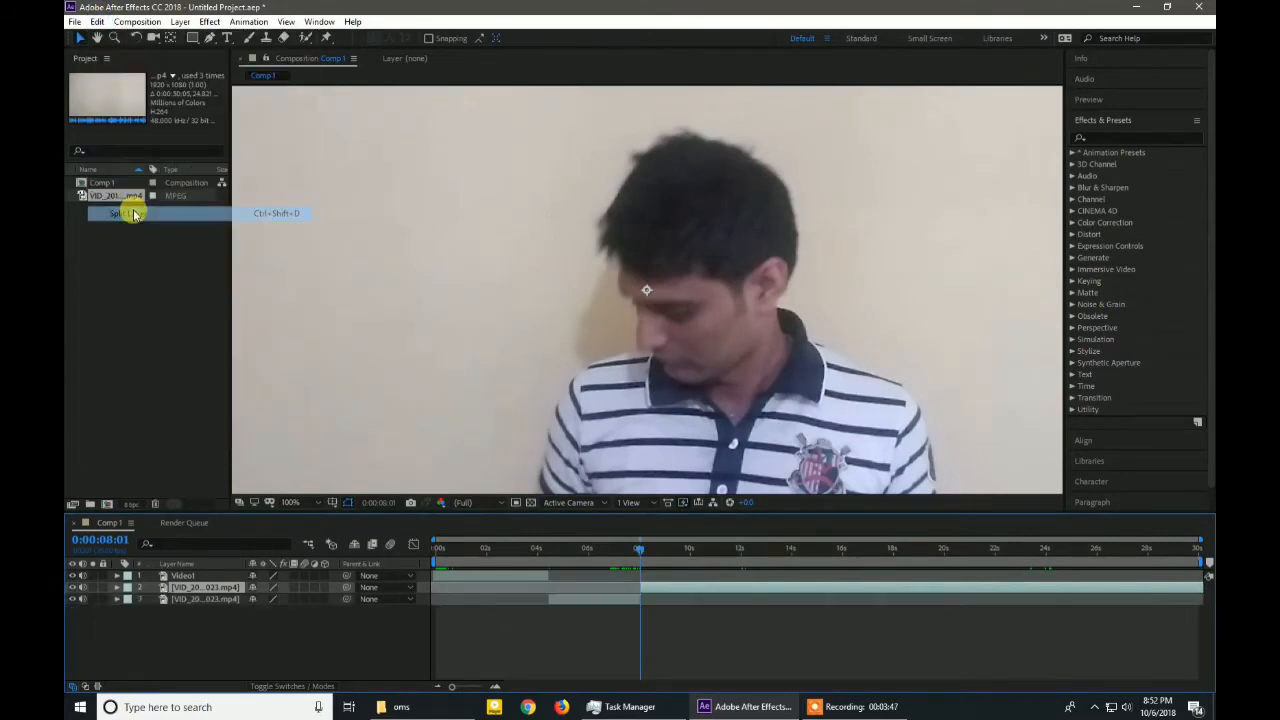
- Rename the layer holding the part between 0:00:04:11 and 0:00:08:01 as Video2 and move it directly below Video1
left_click(612, 601)
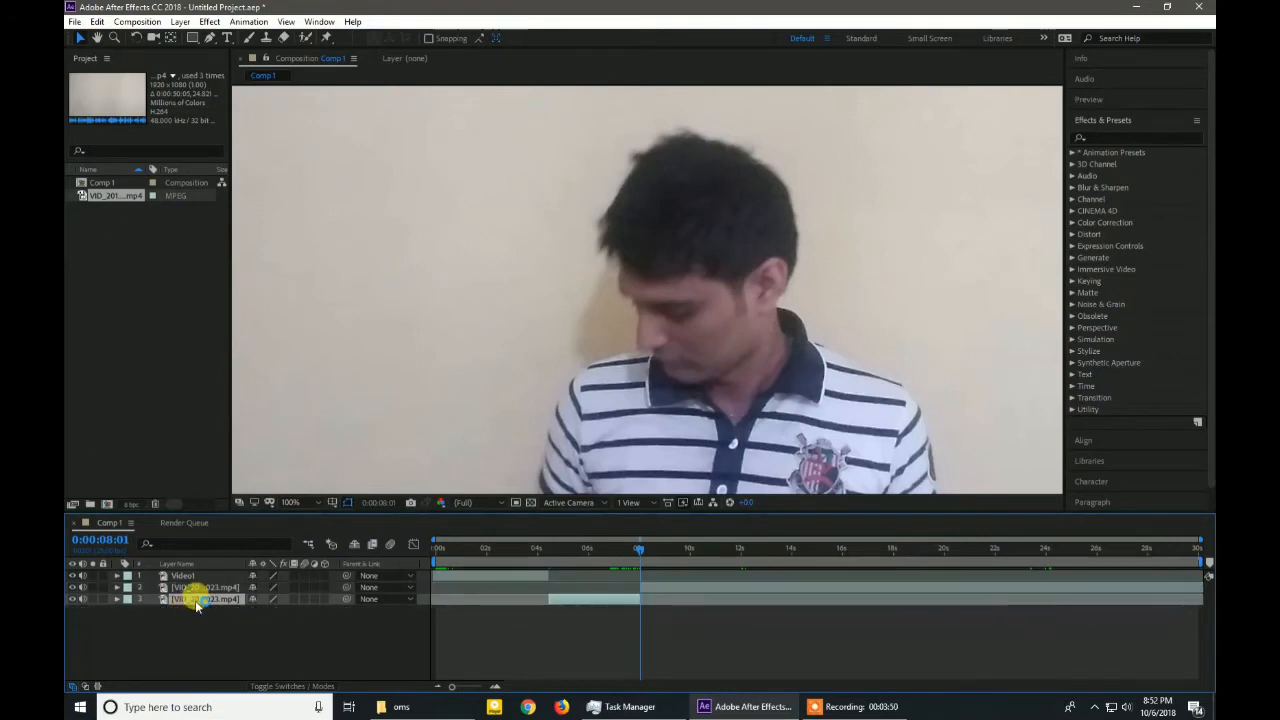
key("Return")
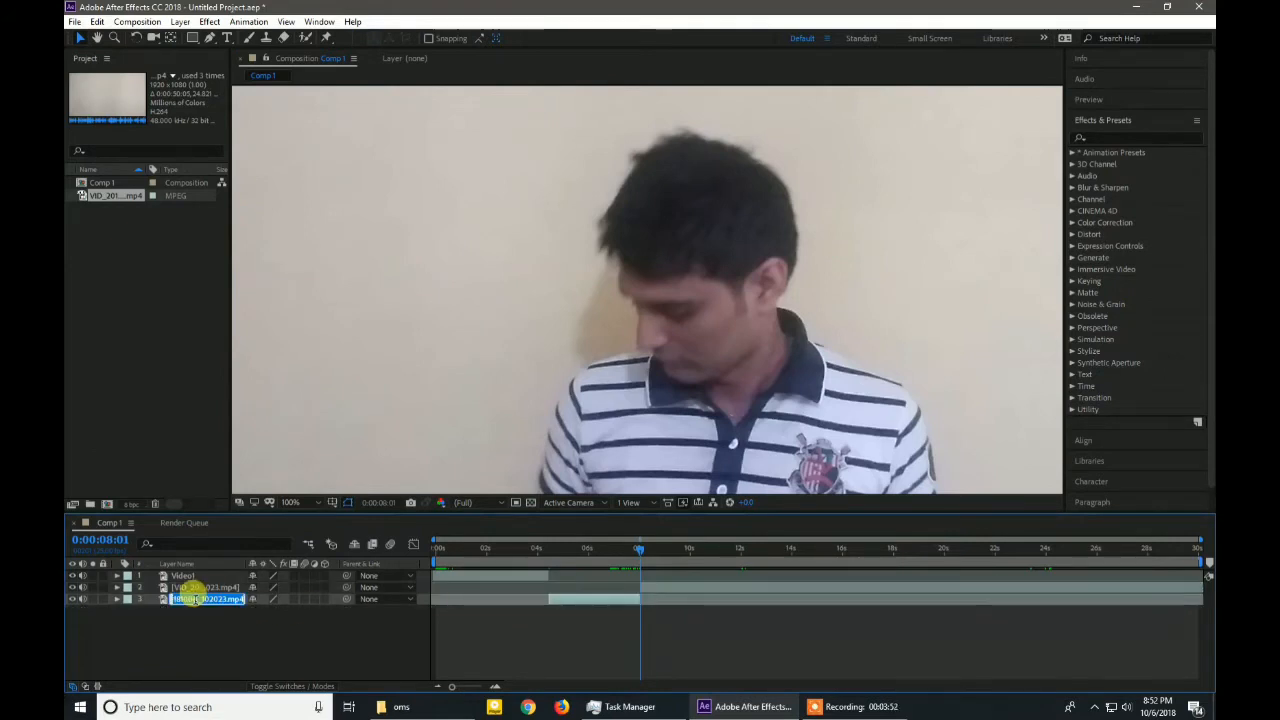
type("Video")
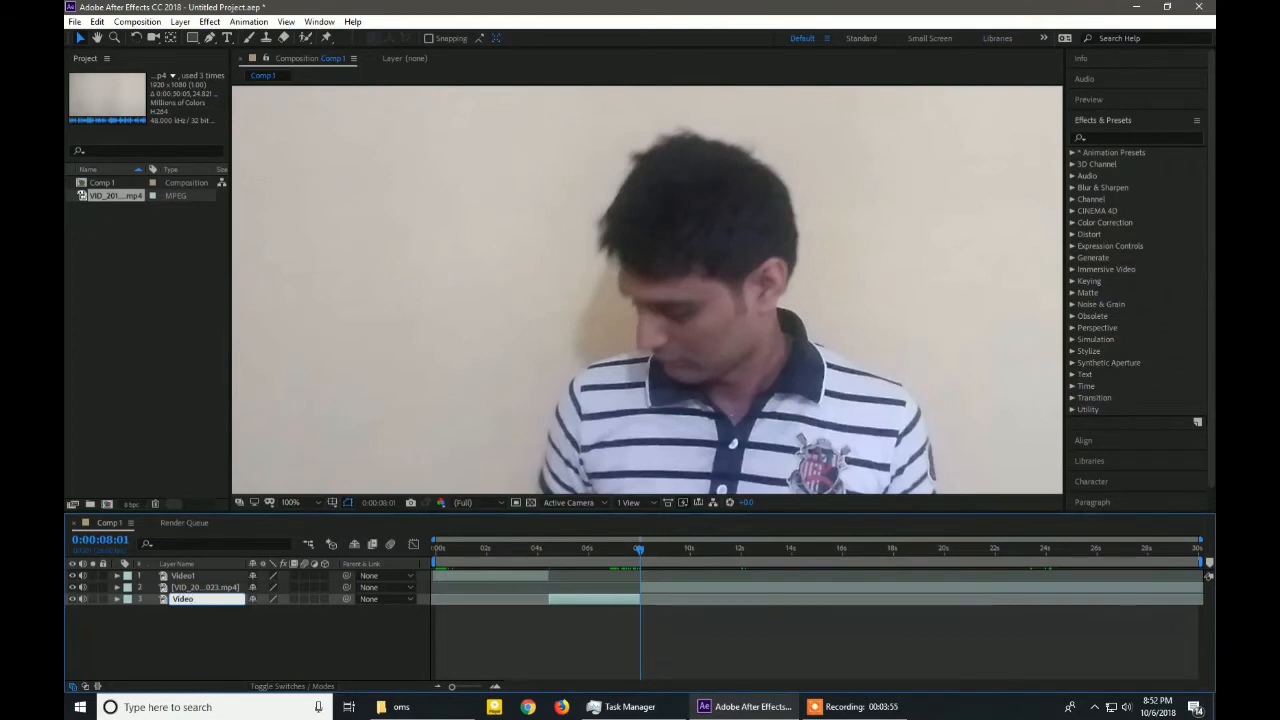
key("Return")
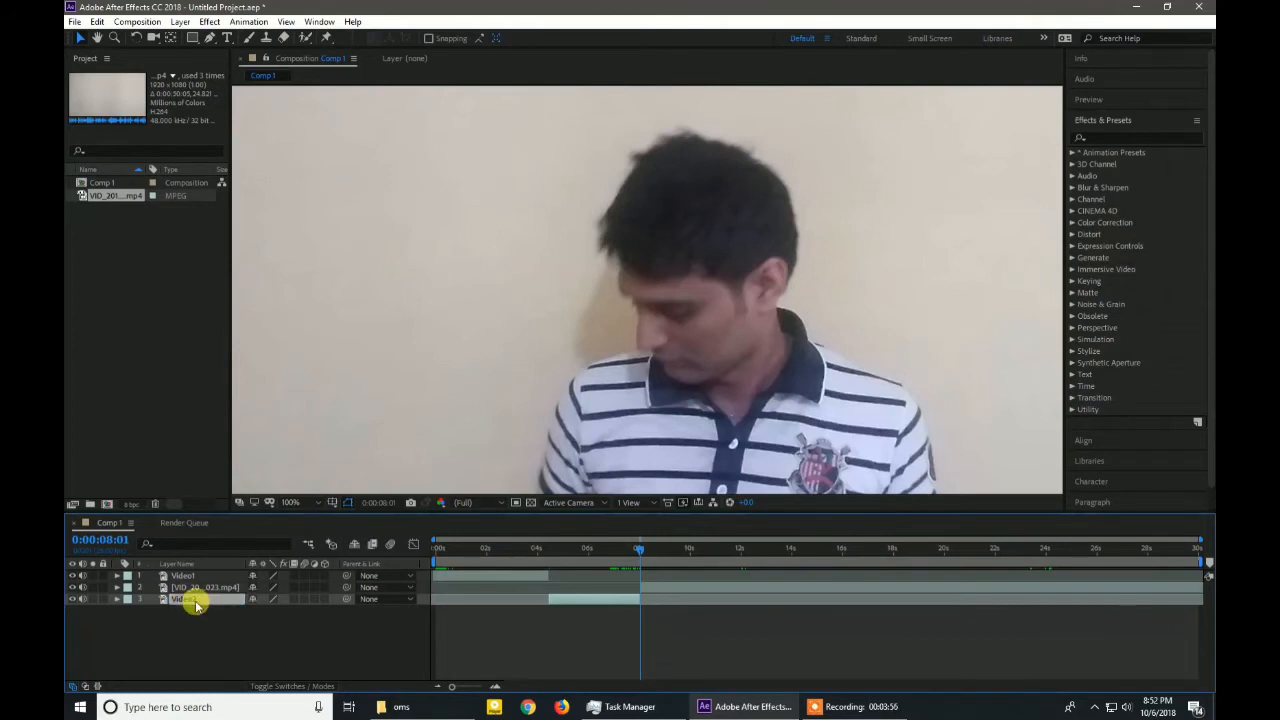
left_click_drag(200, 601, 194, 586)
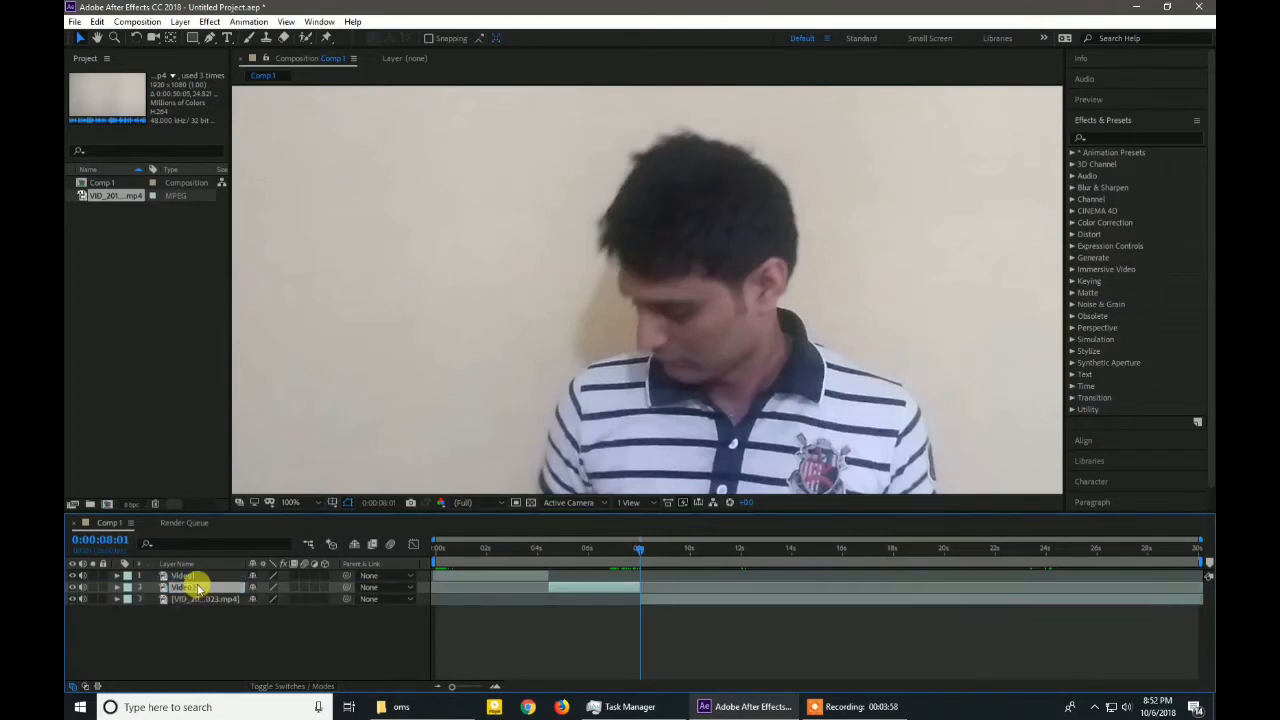
- Rename the layer holding the part after 0:00:08:01 as Background and shift its clip earlier to cover the start of the timeline
left_click(190, 601)
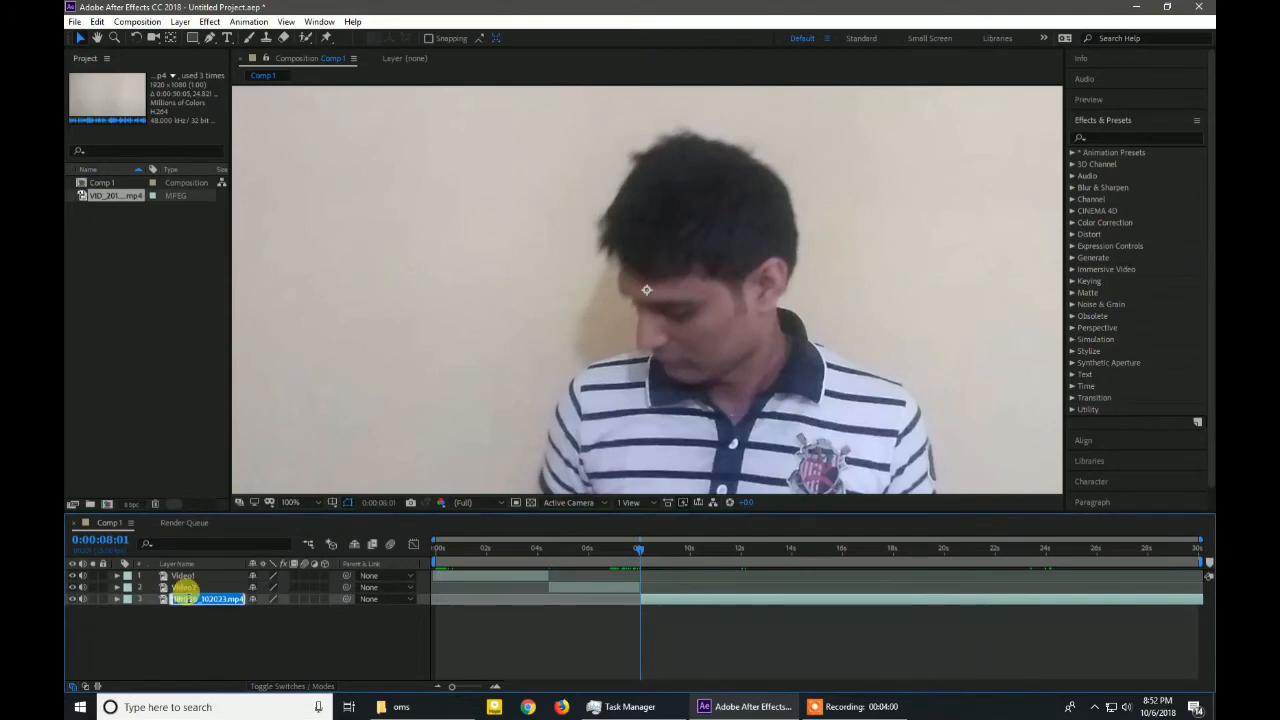
type("Vi")
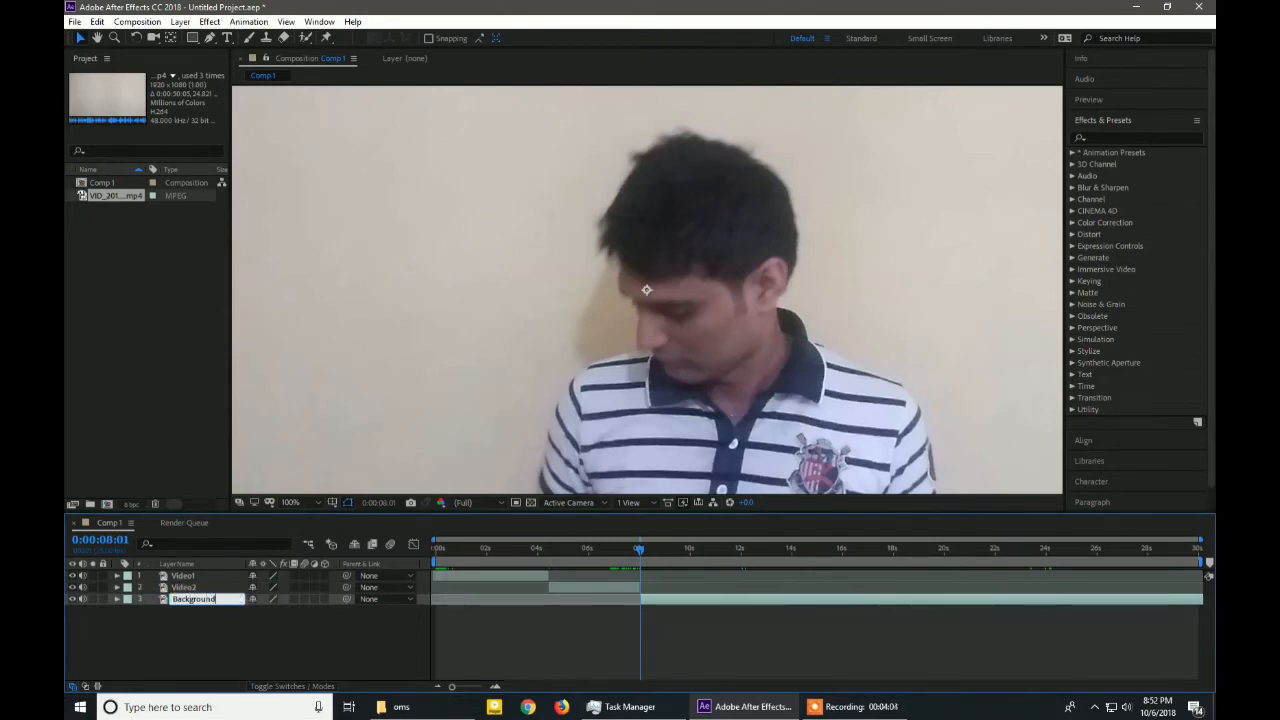
key("Return")
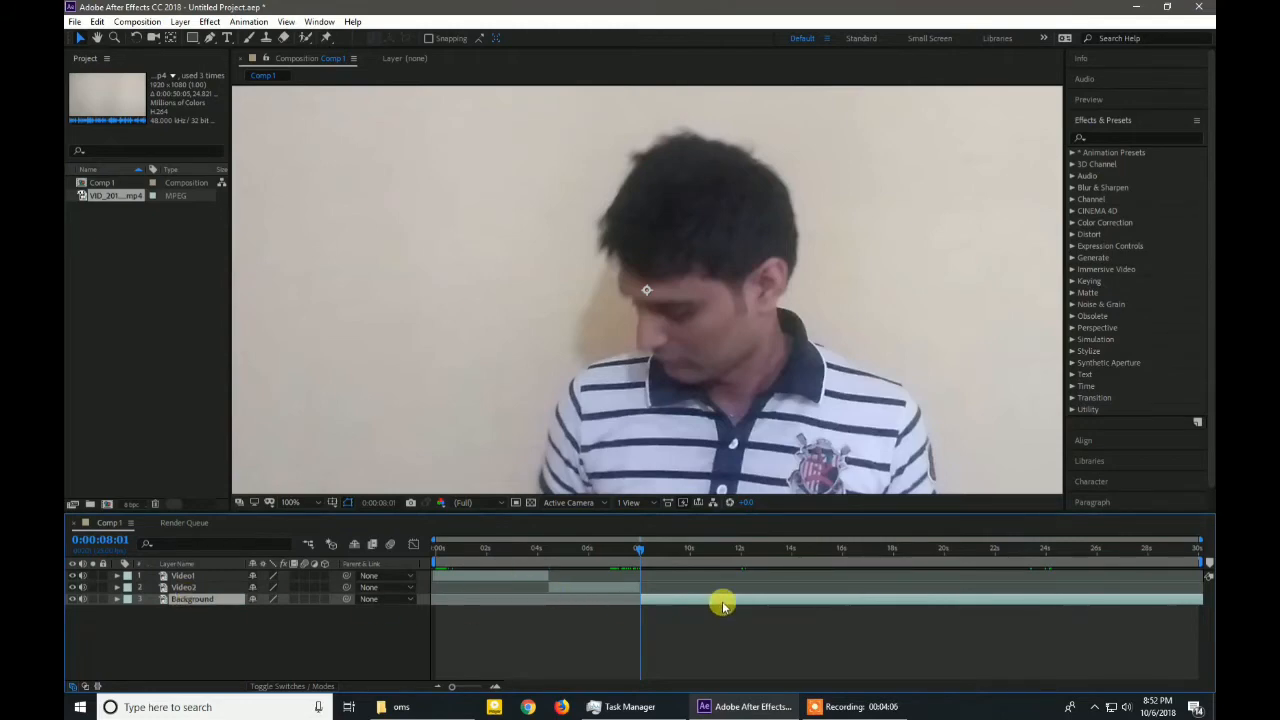
left_click_drag(640, 555, 647, 585)
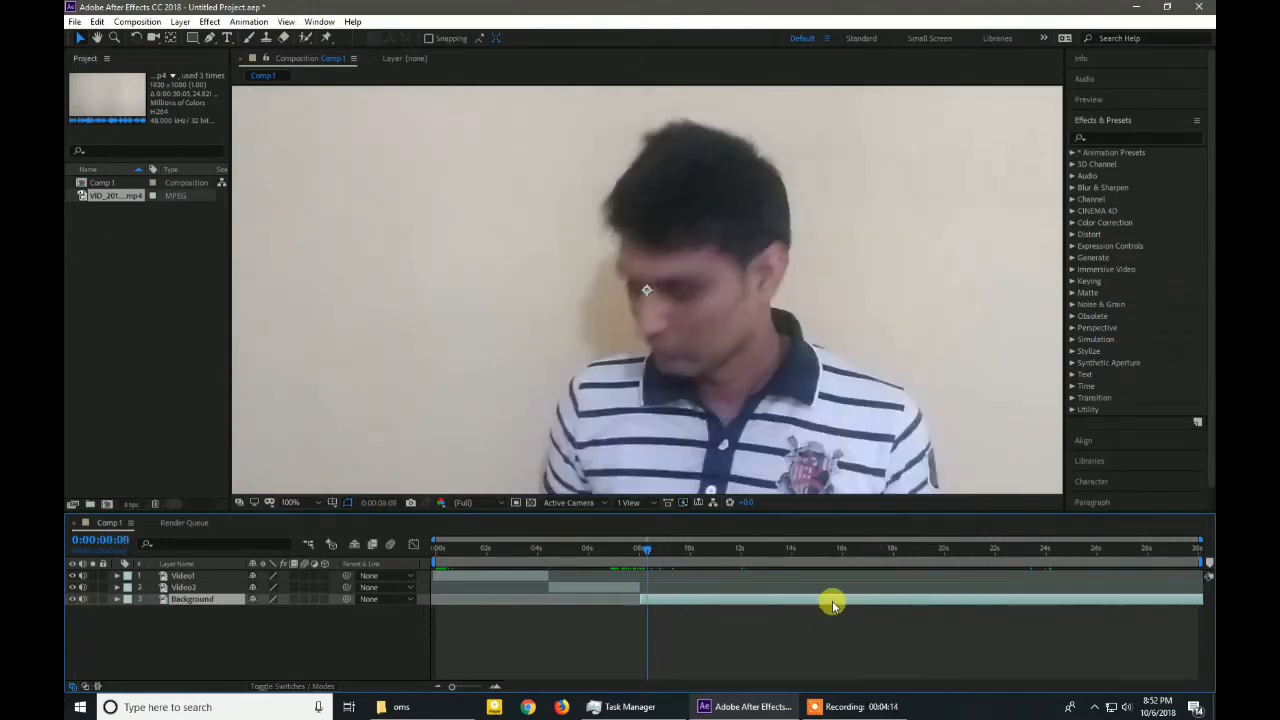
left_click_drag(831, 601, 620, 617)
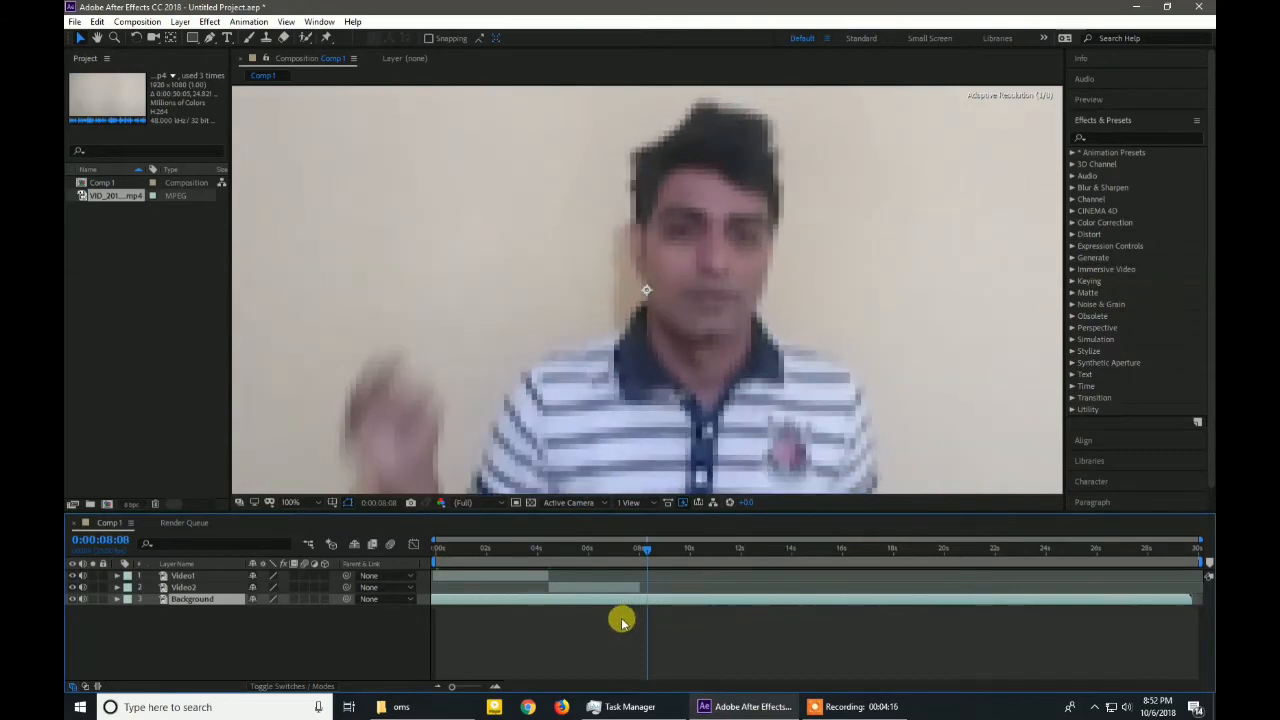
- Freeze the Background layer on its empty-wall frame at 0:00:27:03 and shift the clip earlier to end just past the 12-second mark
left_click_drag(641, 548, 1125, 557)
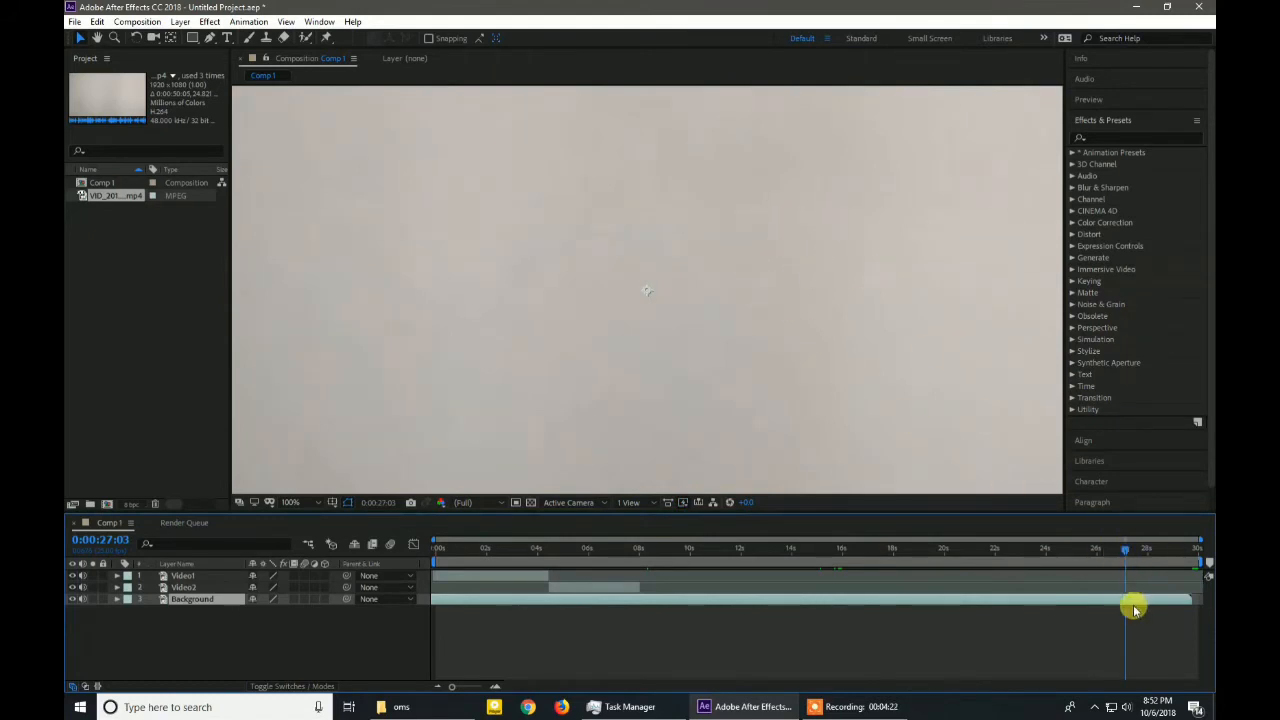
right_click(1120, 602)
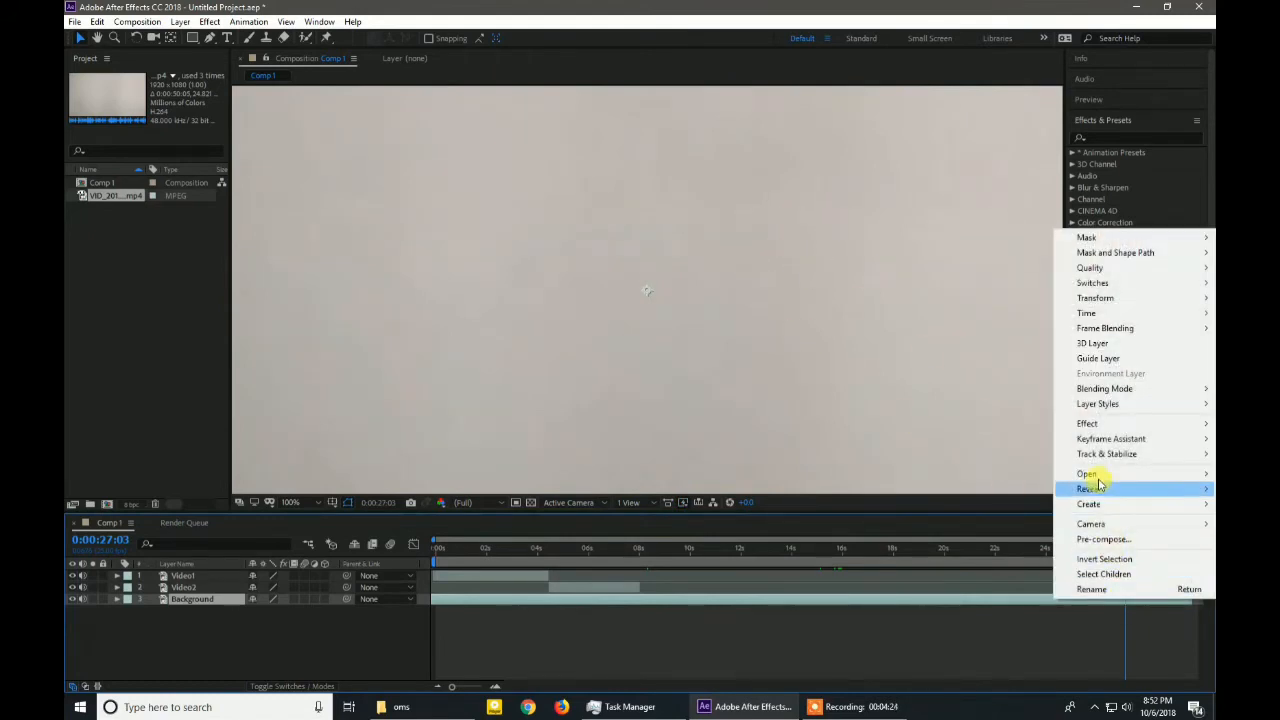
right_click(877, 598)
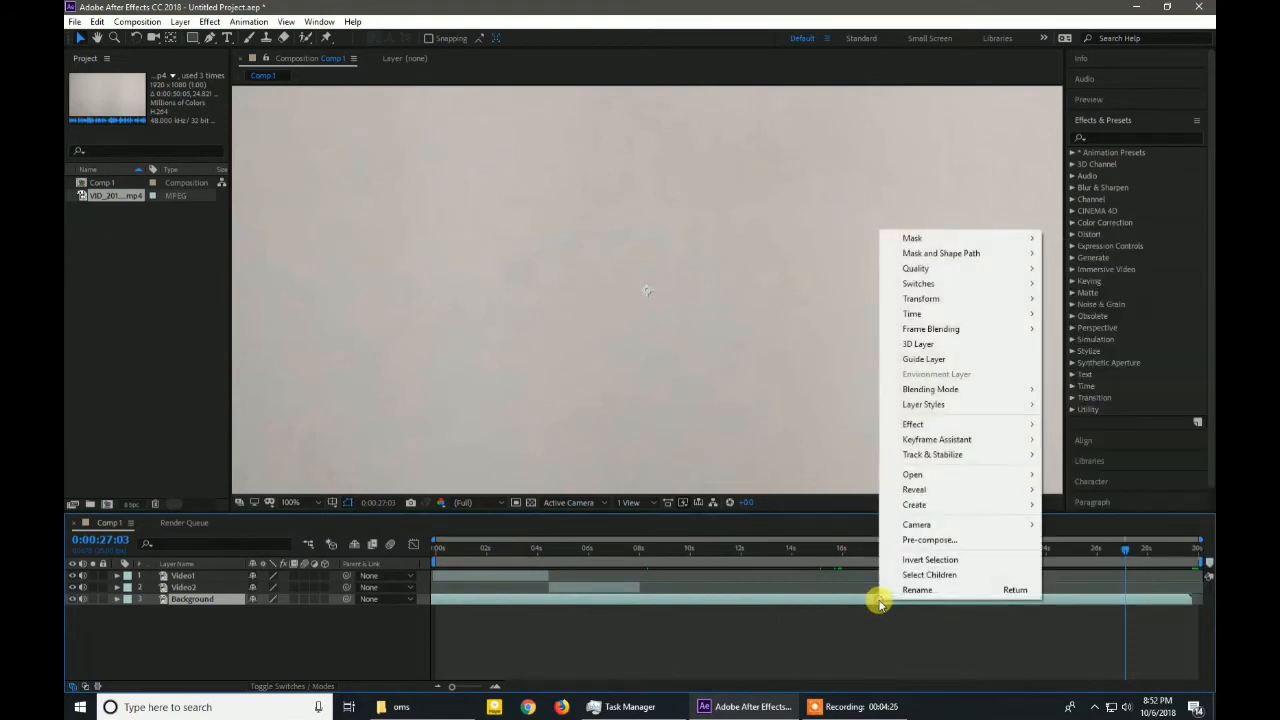
mouse_move(912, 317)
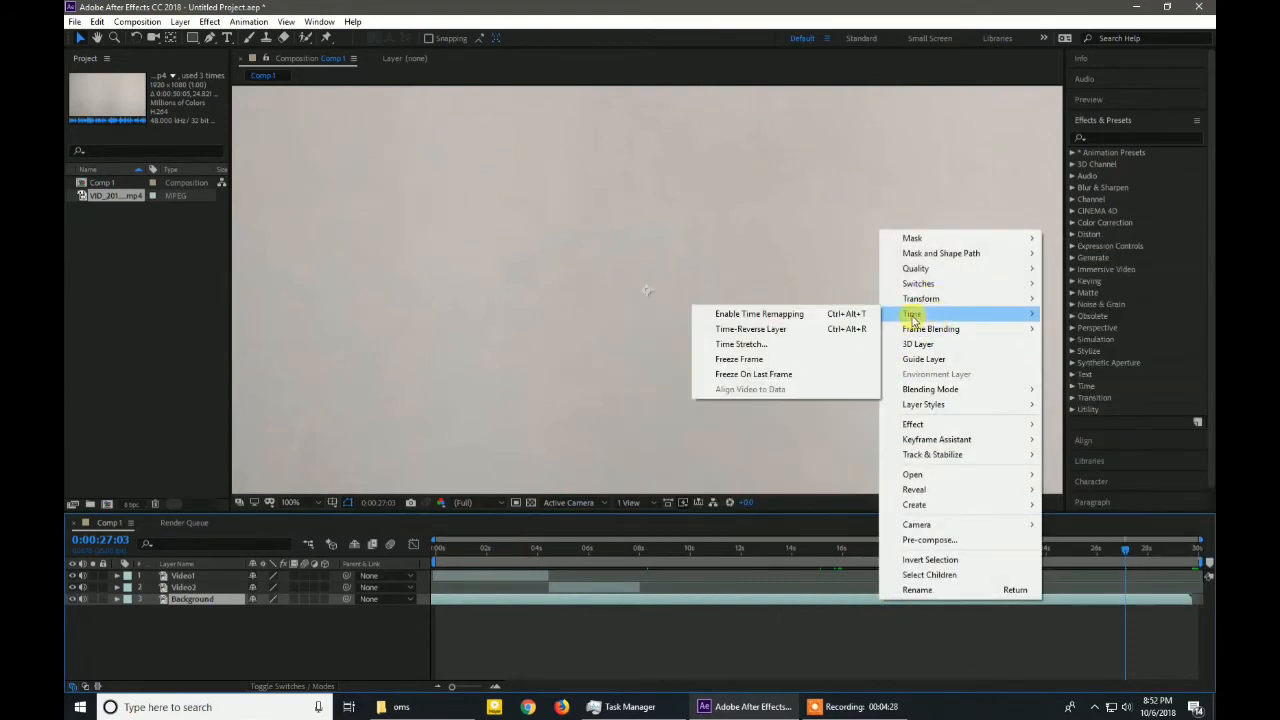
left_click(745, 362)
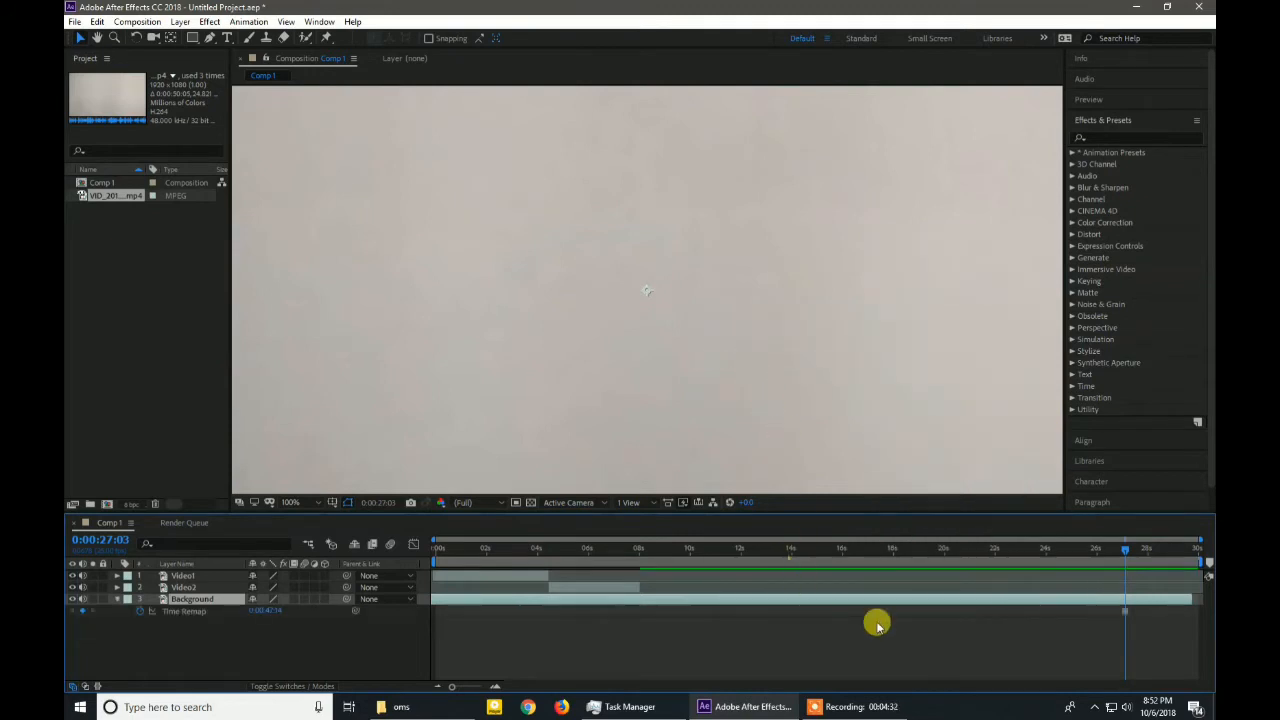
left_click_drag(1043, 604, 611, 609)
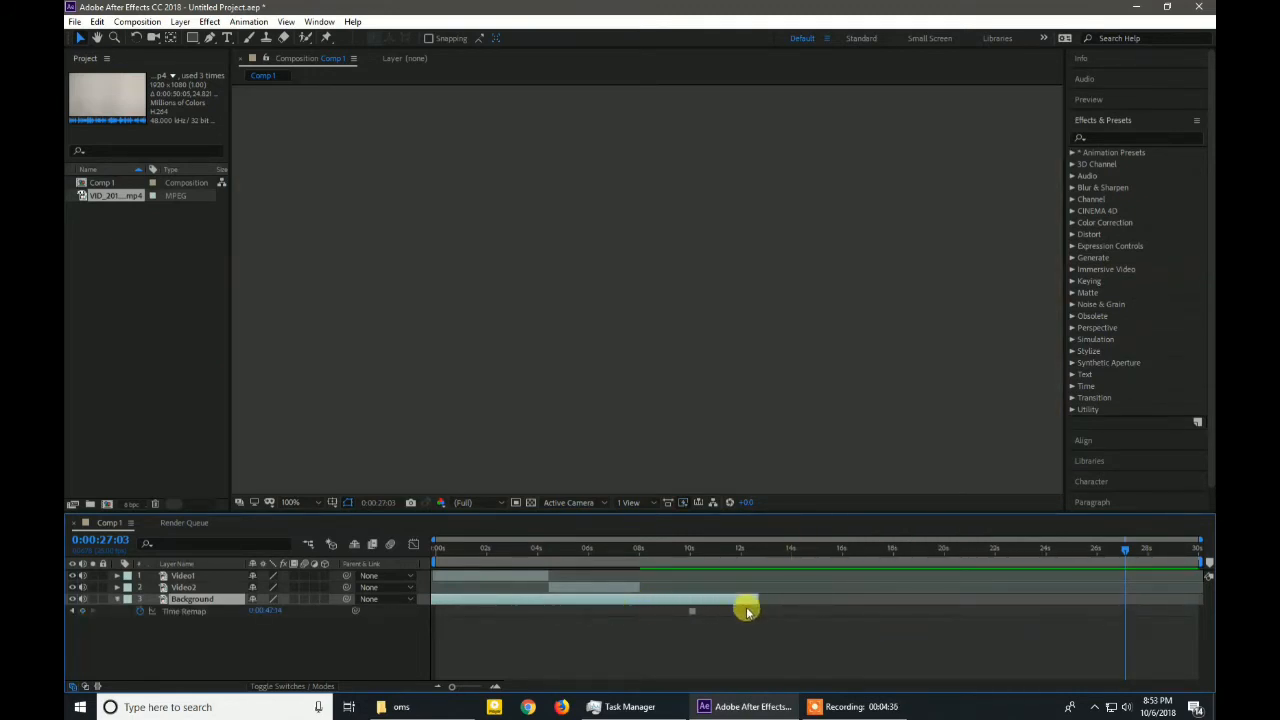
- Draw a closed Pen tool mask loosely around the man and his raised hand on the Video2 layer at 0:00:04:11
left_click_drag(1125, 545, 585, 590)
left_click(585, 588)
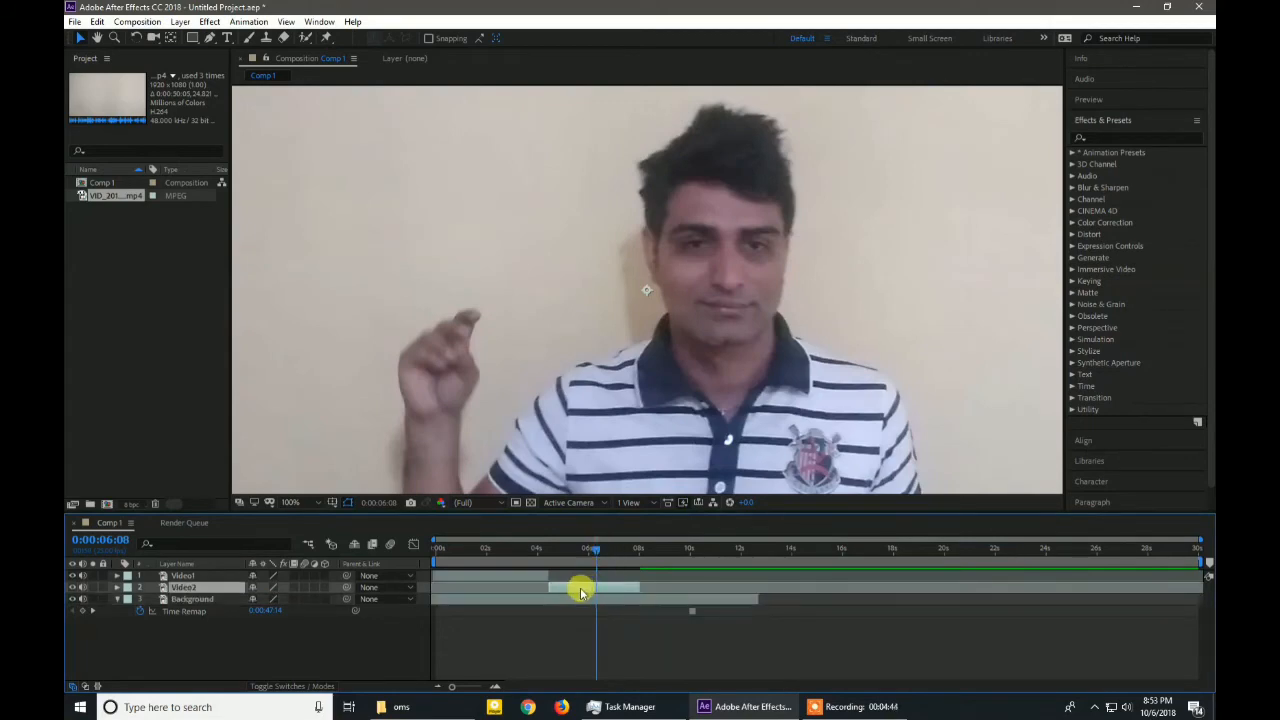
left_click_drag(591, 549, 548, 562)
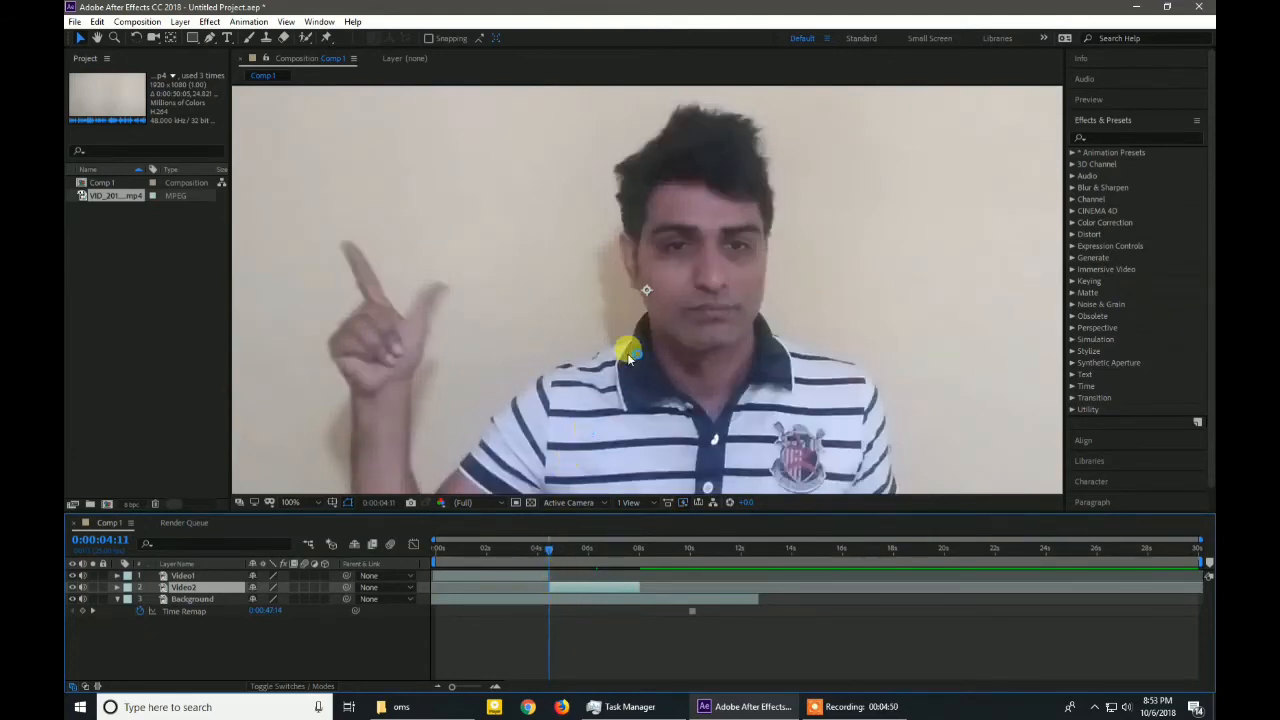
scroll(637, 339, "down", 1)
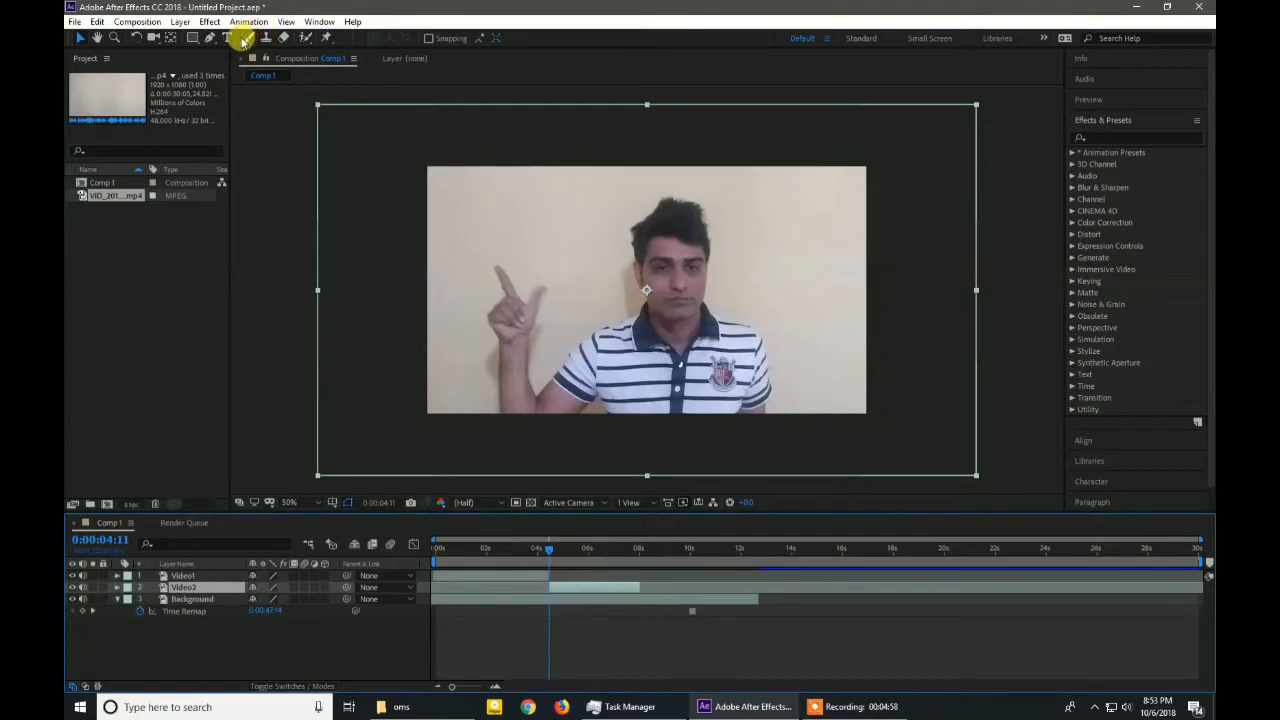
left_click(209, 37)
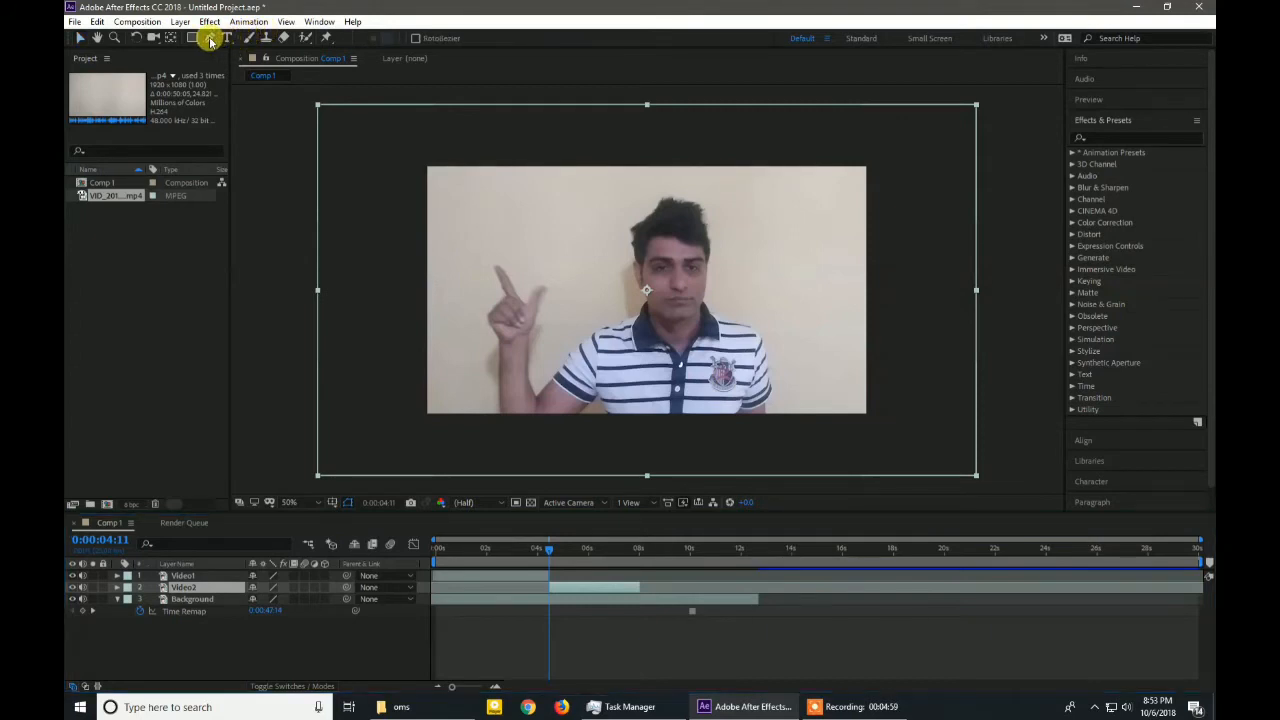
left_click(488, 264)
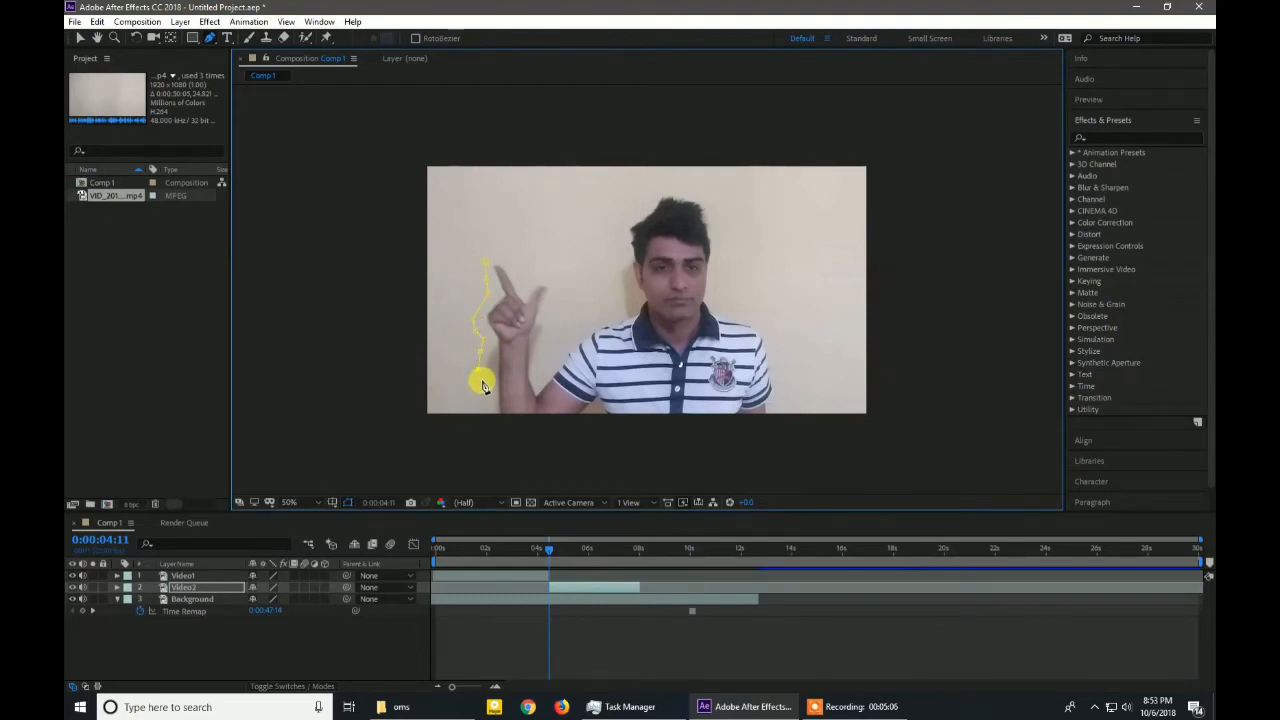
mouse_move(490, 392)
left_mouse_down()
mouse_move(531, 431)
mouse_move(772, 429)
mouse_move(778, 370)
mouse_move(766, 338)
mouse_move(714, 300)
mouse_move(715, 230)
mouse_move(696, 190)
mouse_move(645, 196)
mouse_move(620, 224)
mouse_move(628, 257)
left_mouse_up()
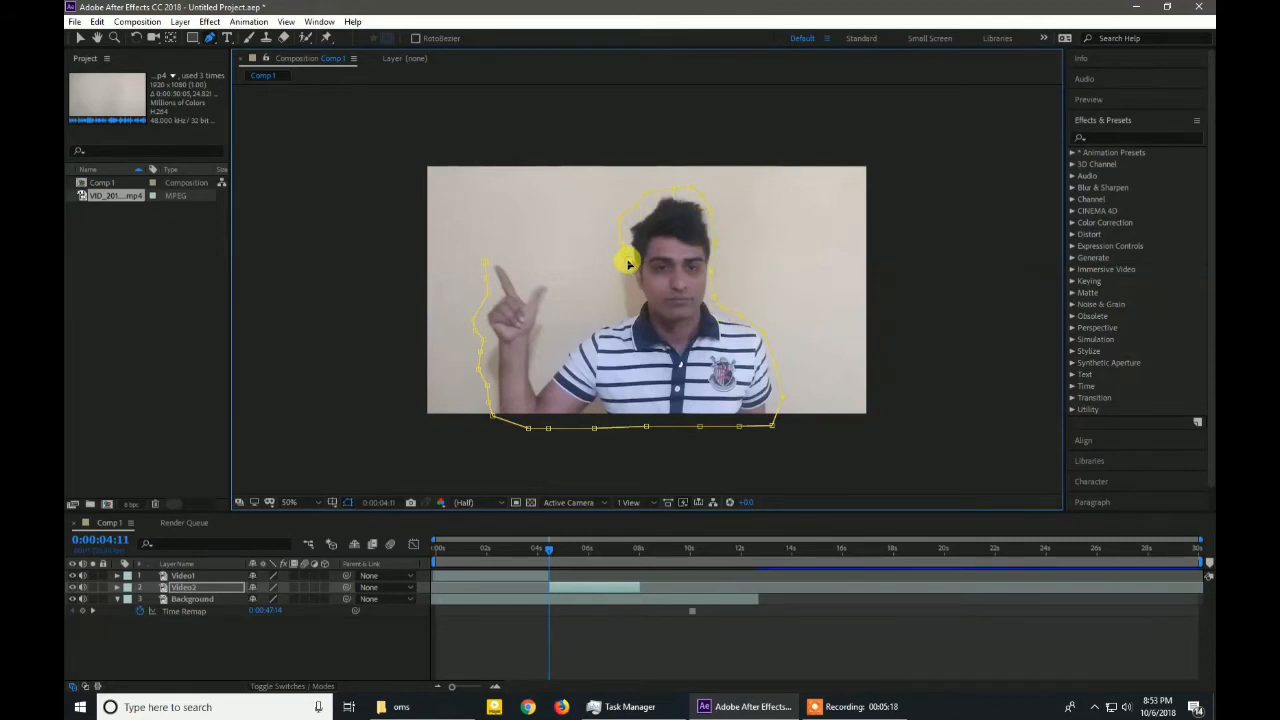
mouse_move(617, 320)
left_mouse_down()
mouse_move(566, 350)
mouse_move(540, 346)
mouse_move(556, 316)
left_mouse_up()
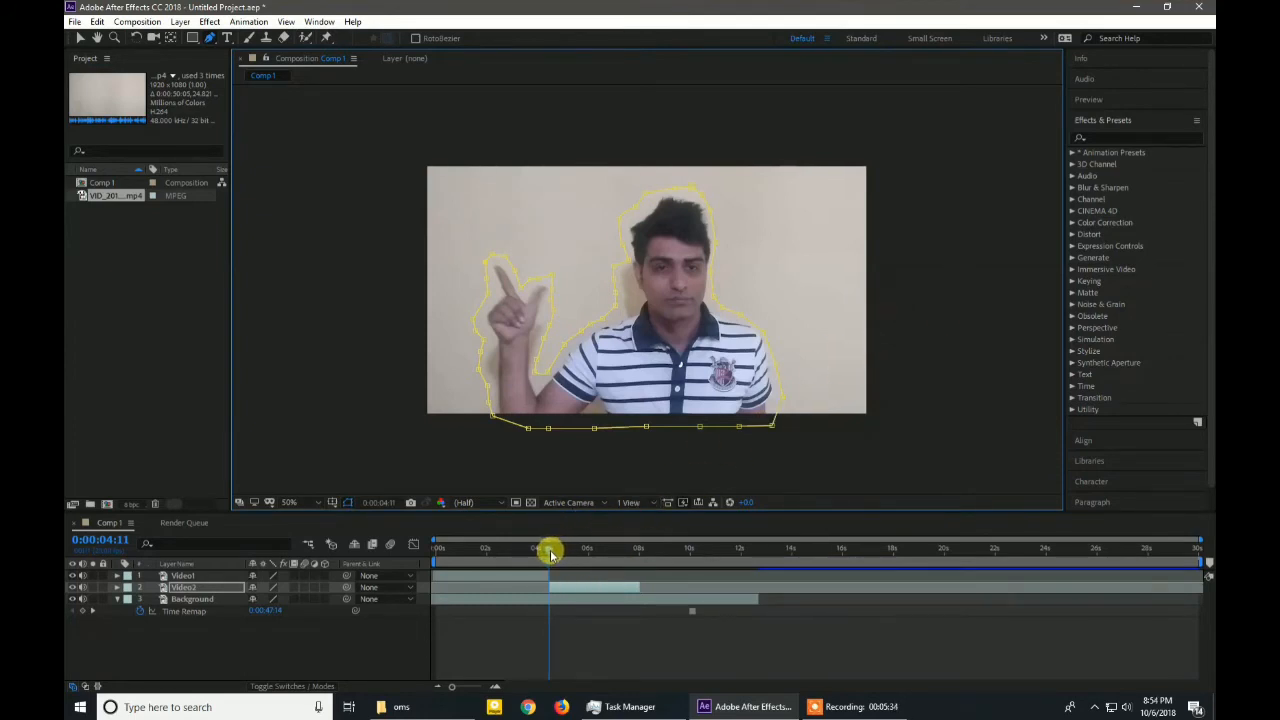
mouse_move(549, 550)
left_mouse_down()
mouse_move(646, 552)
mouse_move(549, 565)
left_mouse_up()
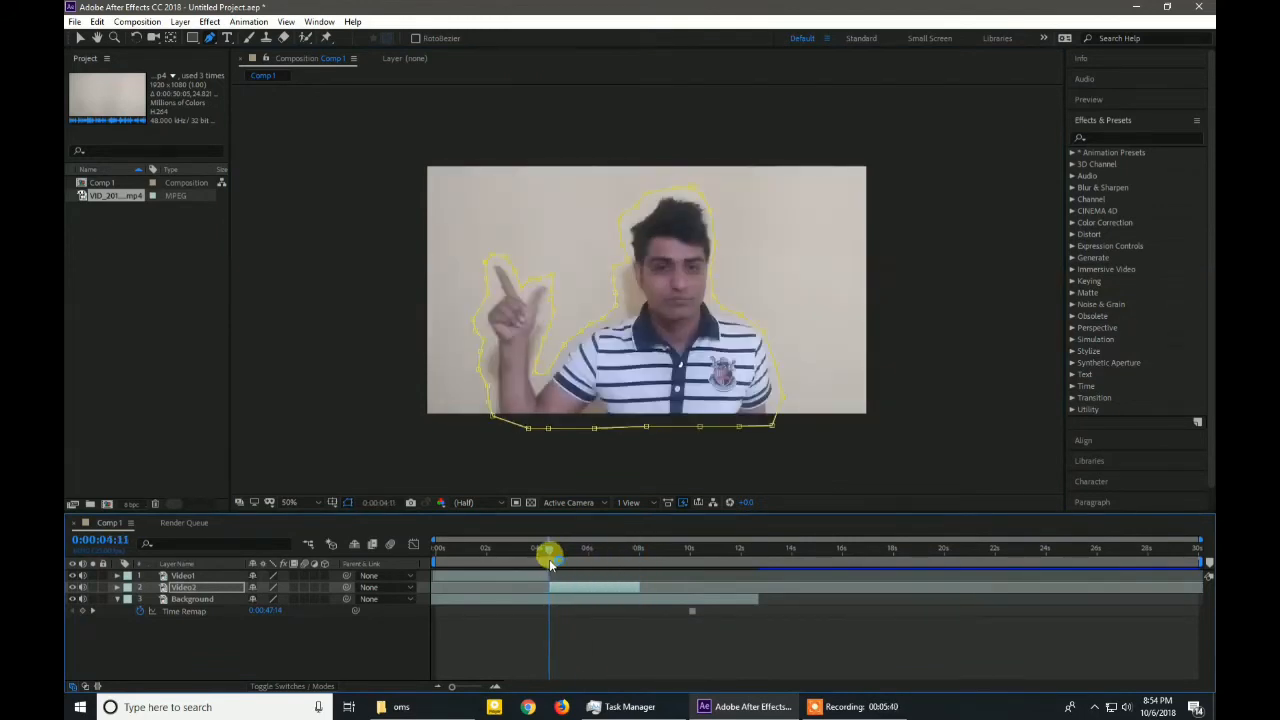
- Search the effects for "cc sc" and apply CC Scatterize to the Video2 layer
left_click(1081, 120)
left_click(1095, 120)
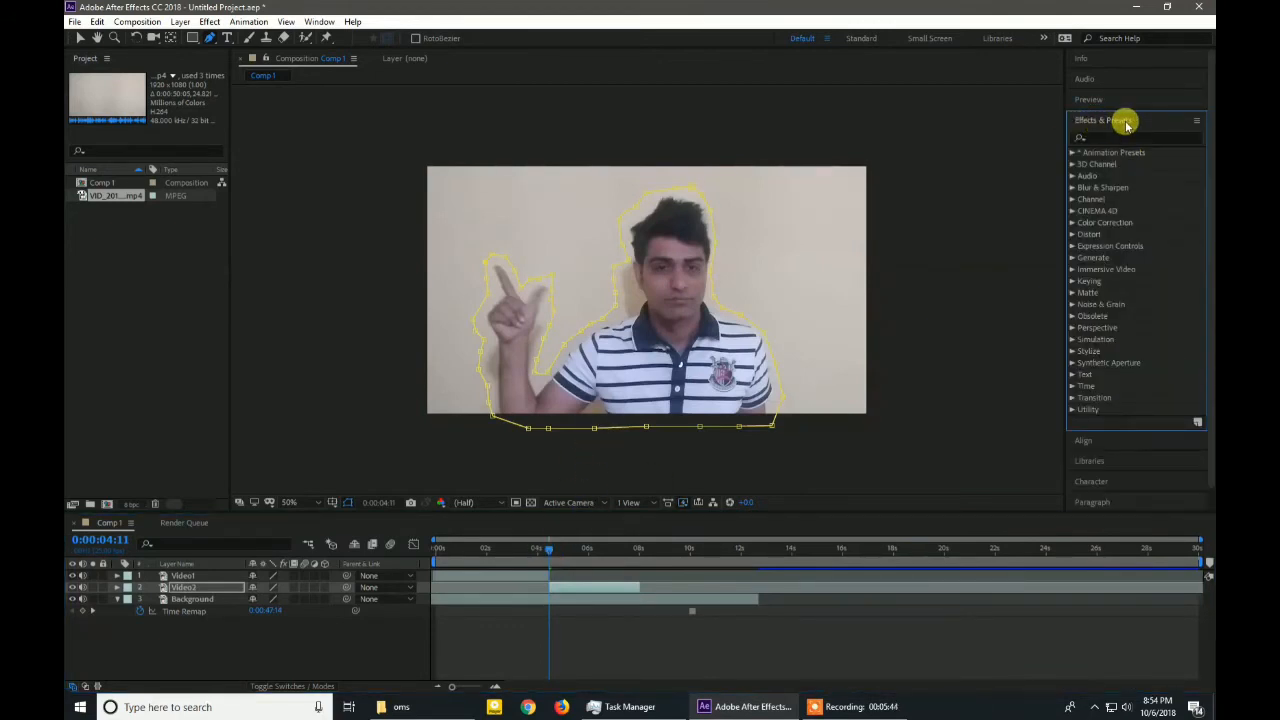
left_click(1098, 138)
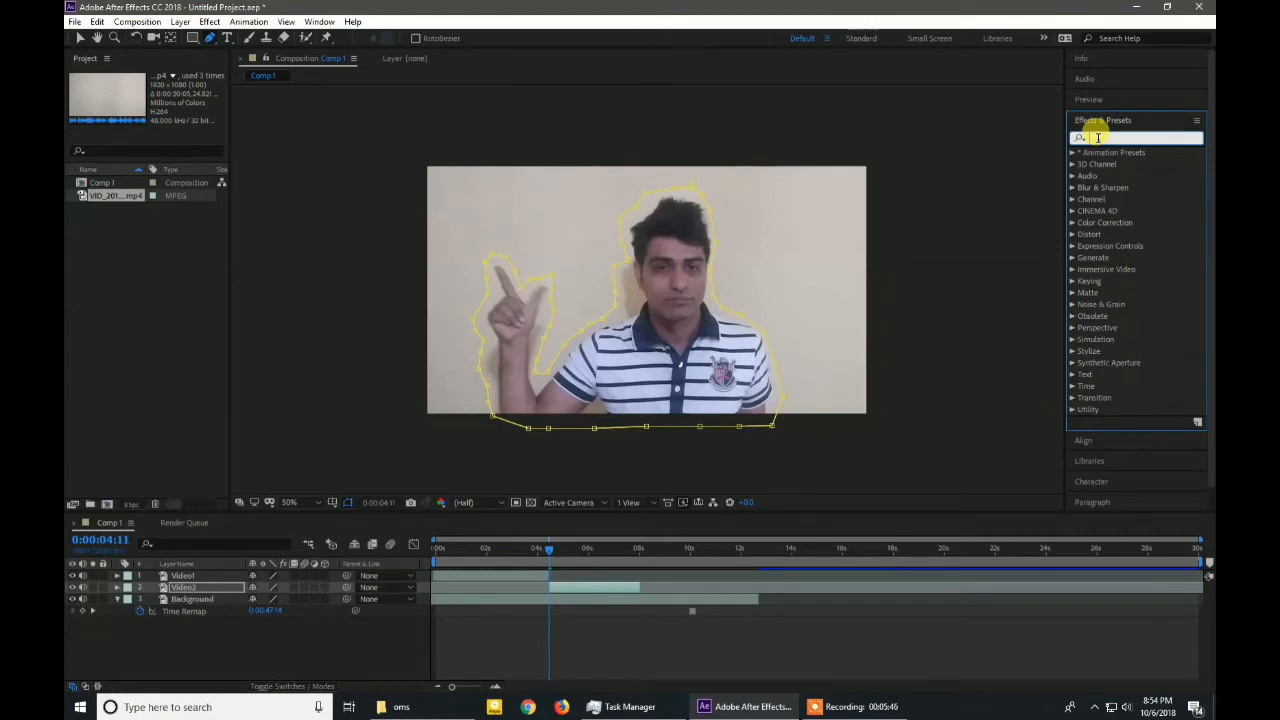
type("cc s")
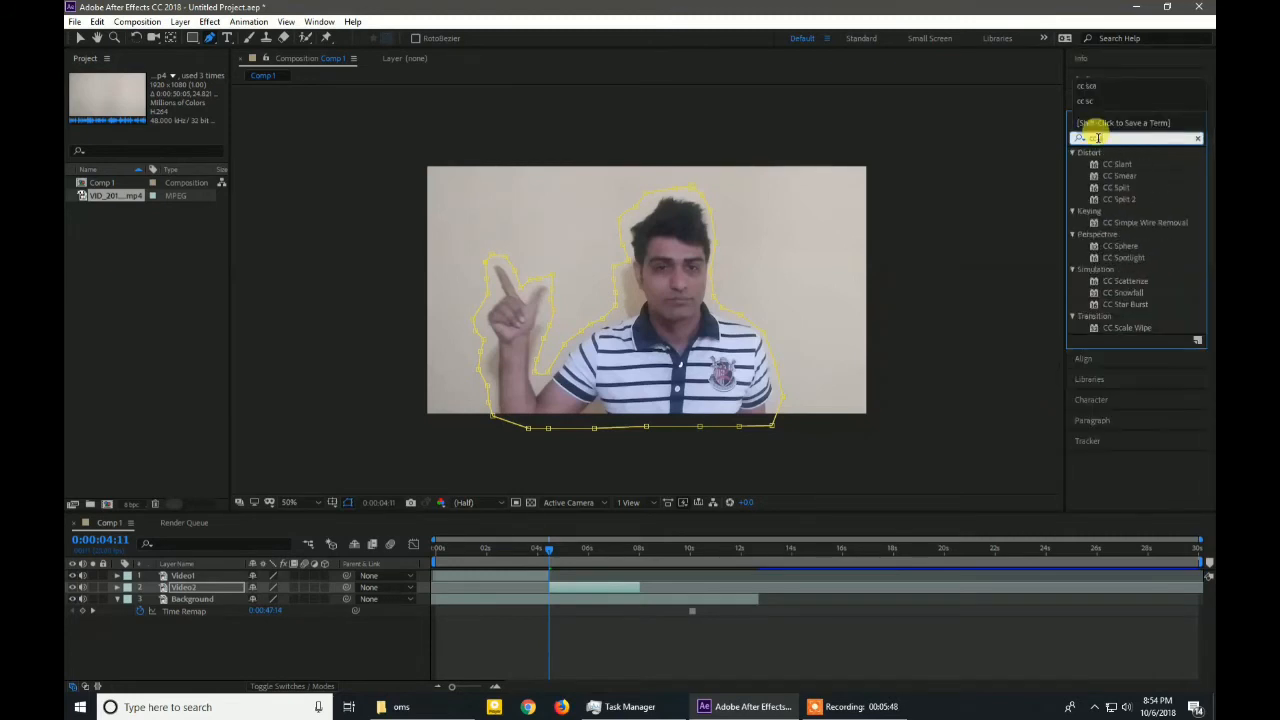
type("c")
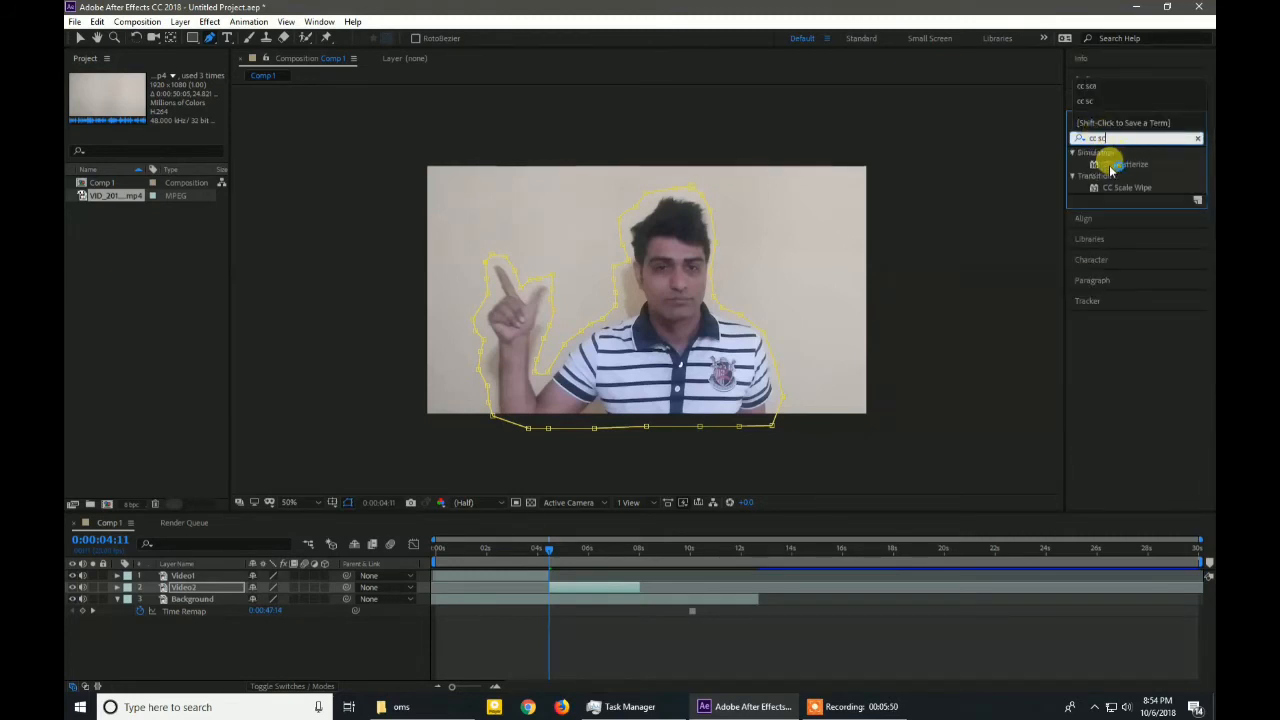
left_click(1130, 166)
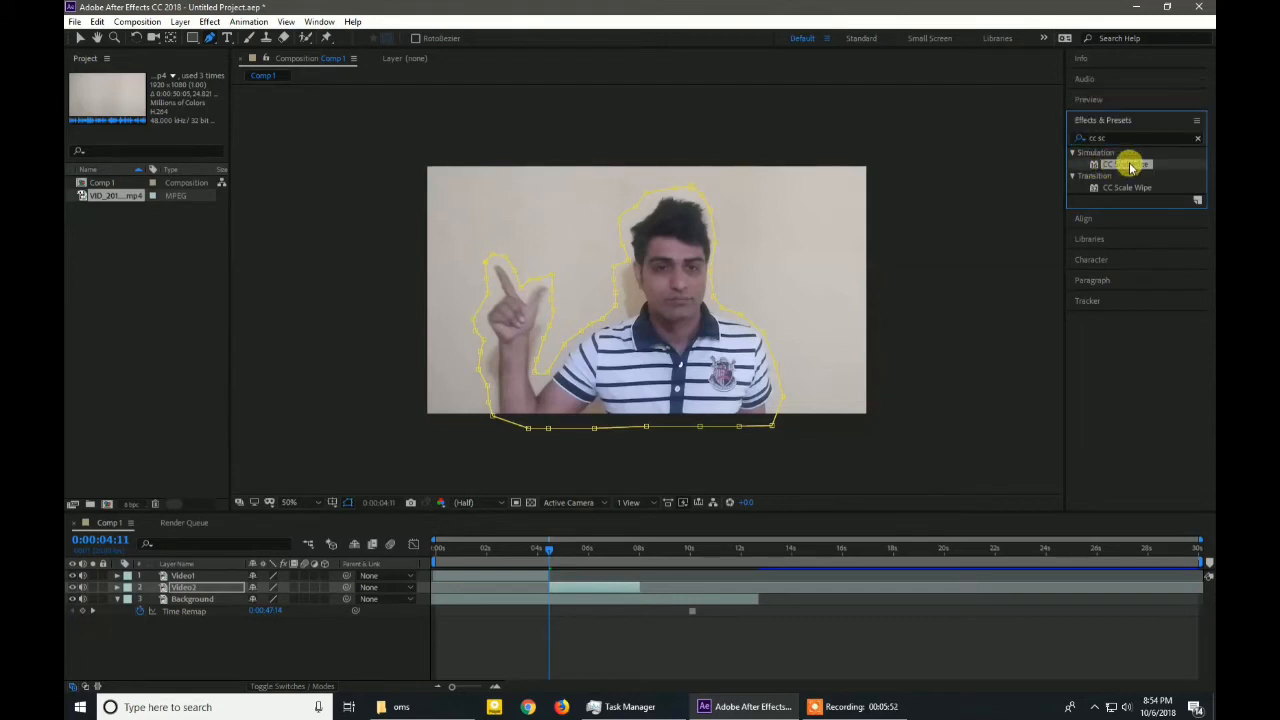
left_click_drag(1133, 167, 678, 297)
key("v")
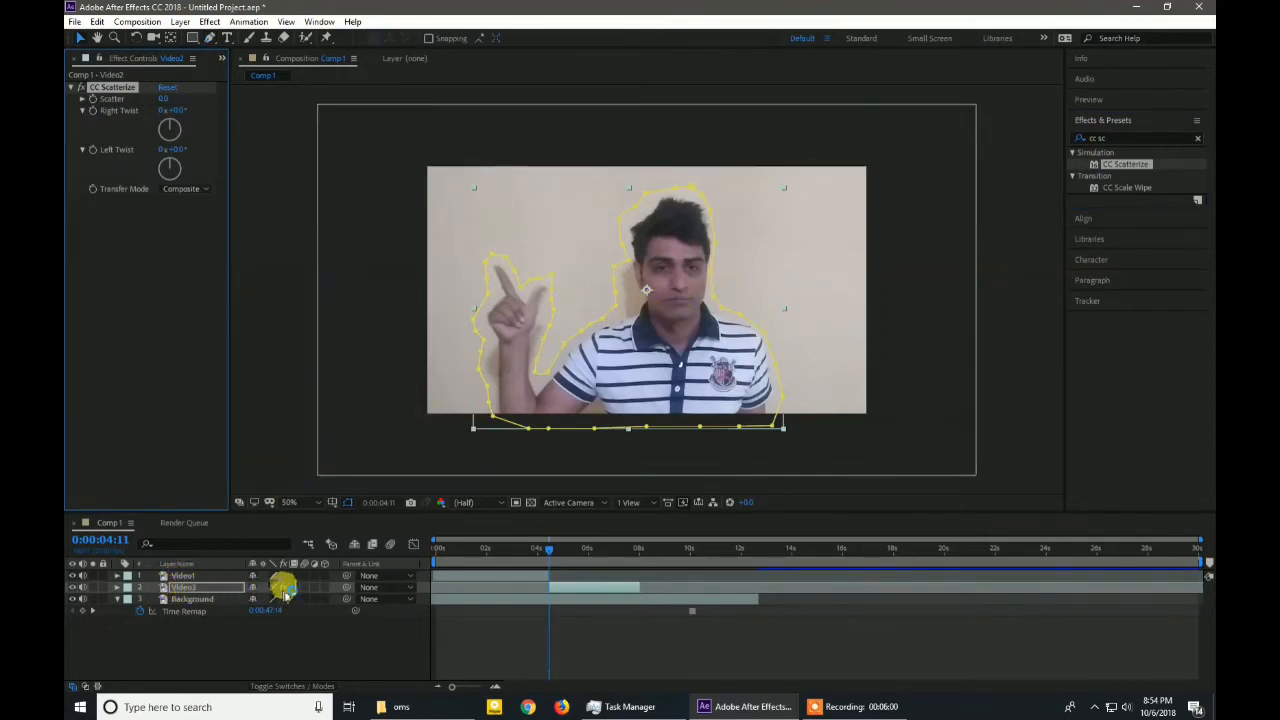
- Reveal the CC Scatterize properties of the Video2 layer and set a Scatter keyframe of 0 at 0:00:04:11
left_click(117, 587)
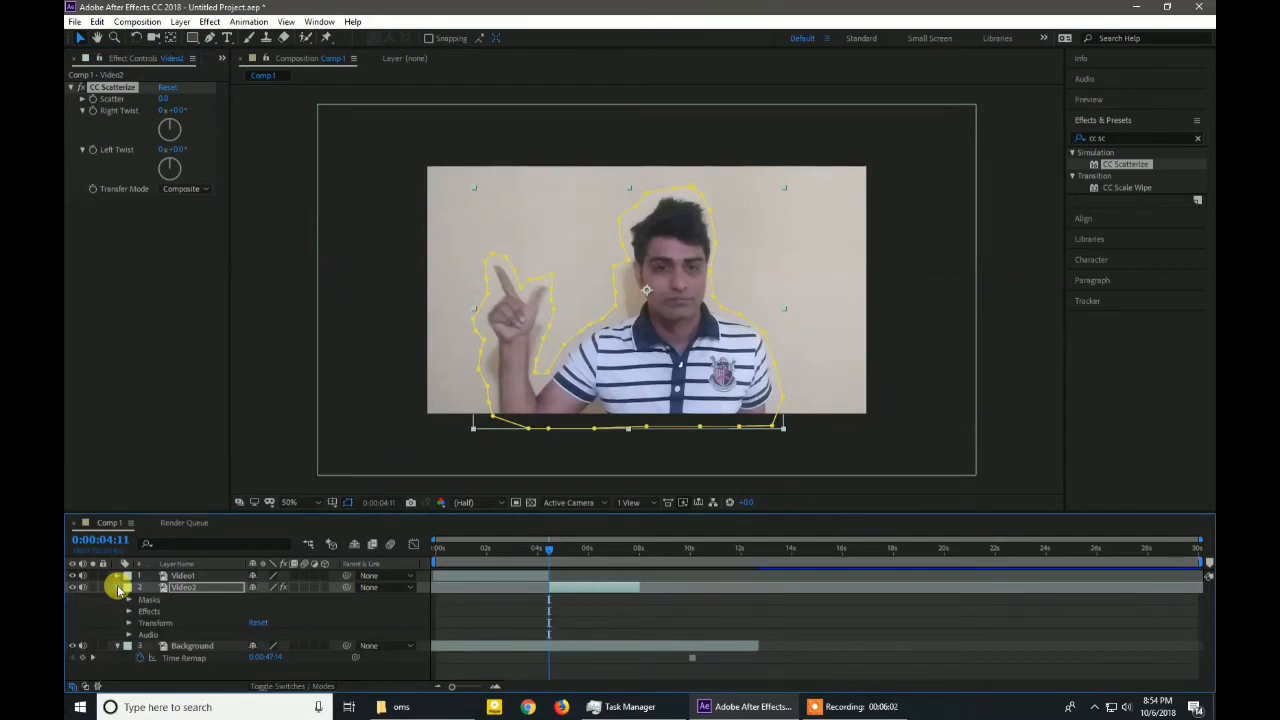
left_click(147, 611)
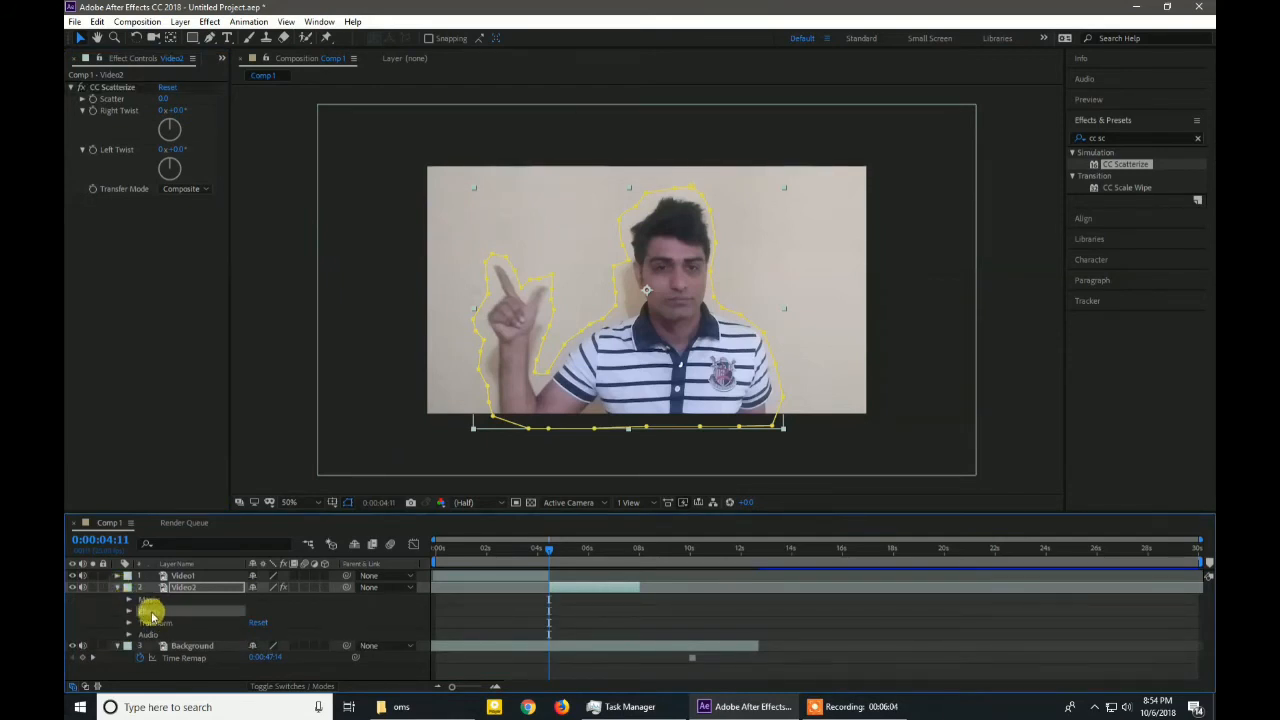
left_click(128, 611)
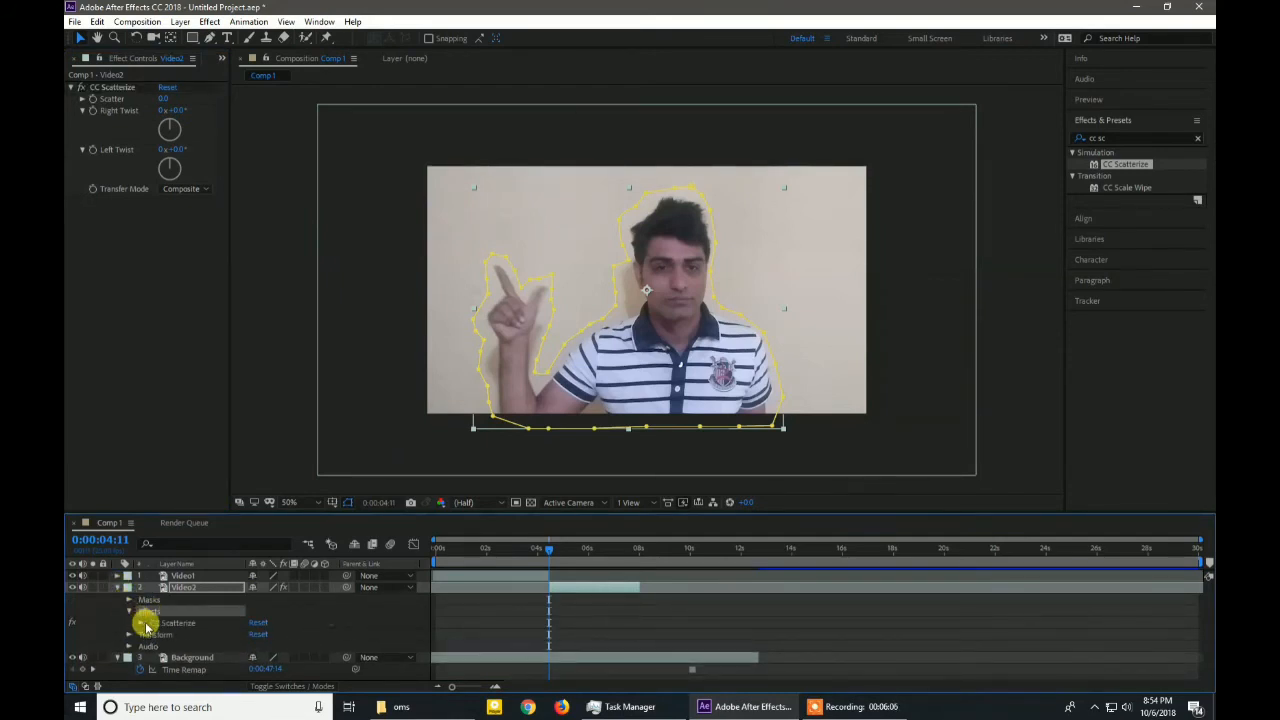
left_click(179, 624)
left_click(140, 622)
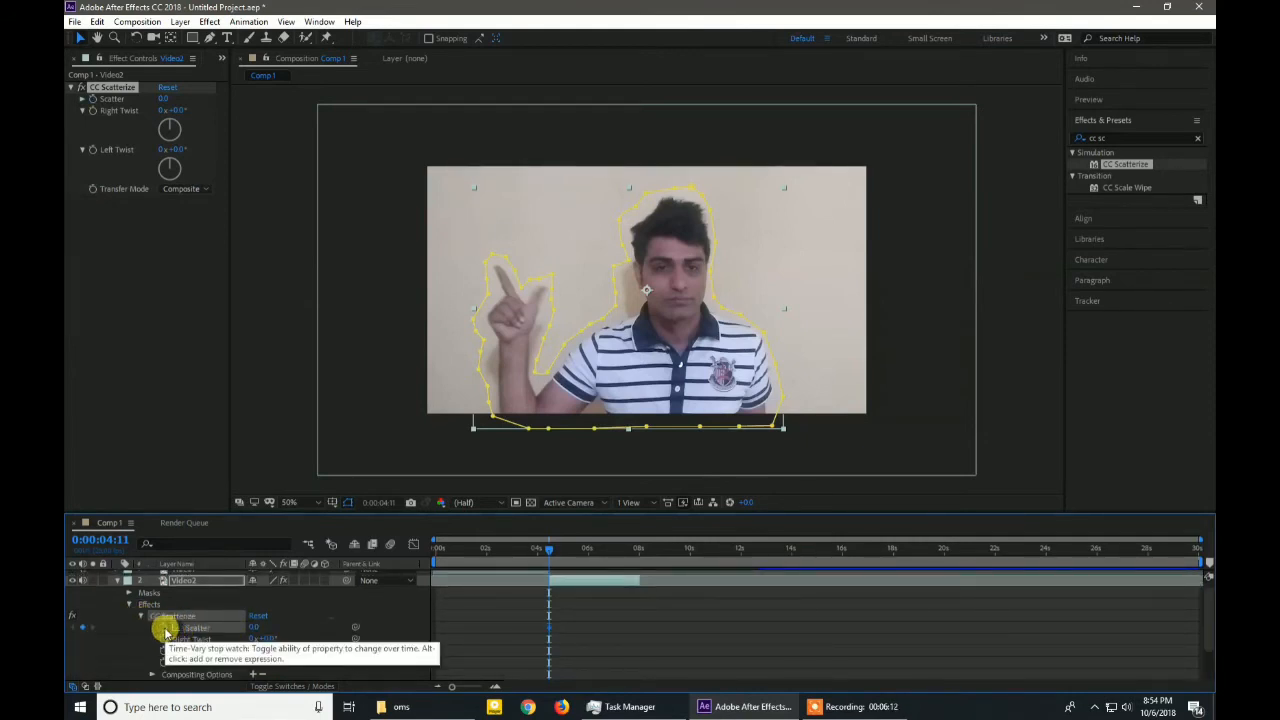
left_click(164, 628)
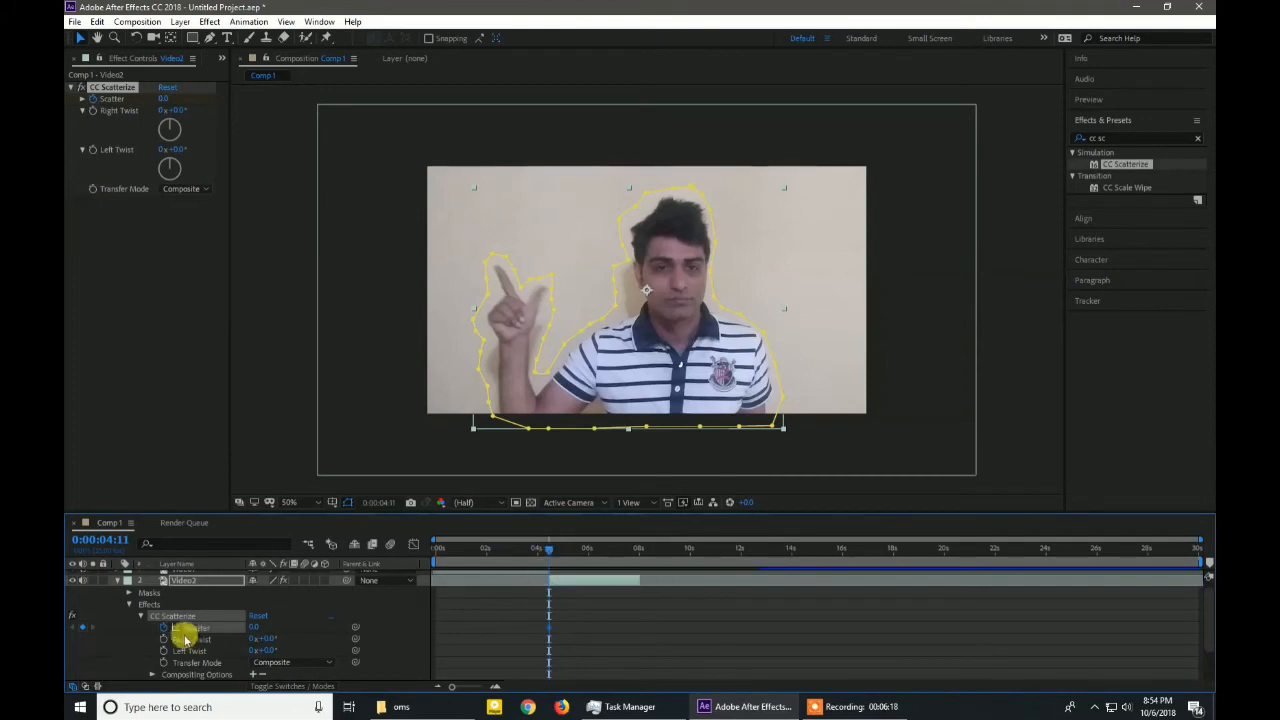
- Set a Scatter keyframe of 500 on the Video2 layer at 0:00:08:00 and preview the disintegration around it
left_click_drag(549, 551, 641, 563)
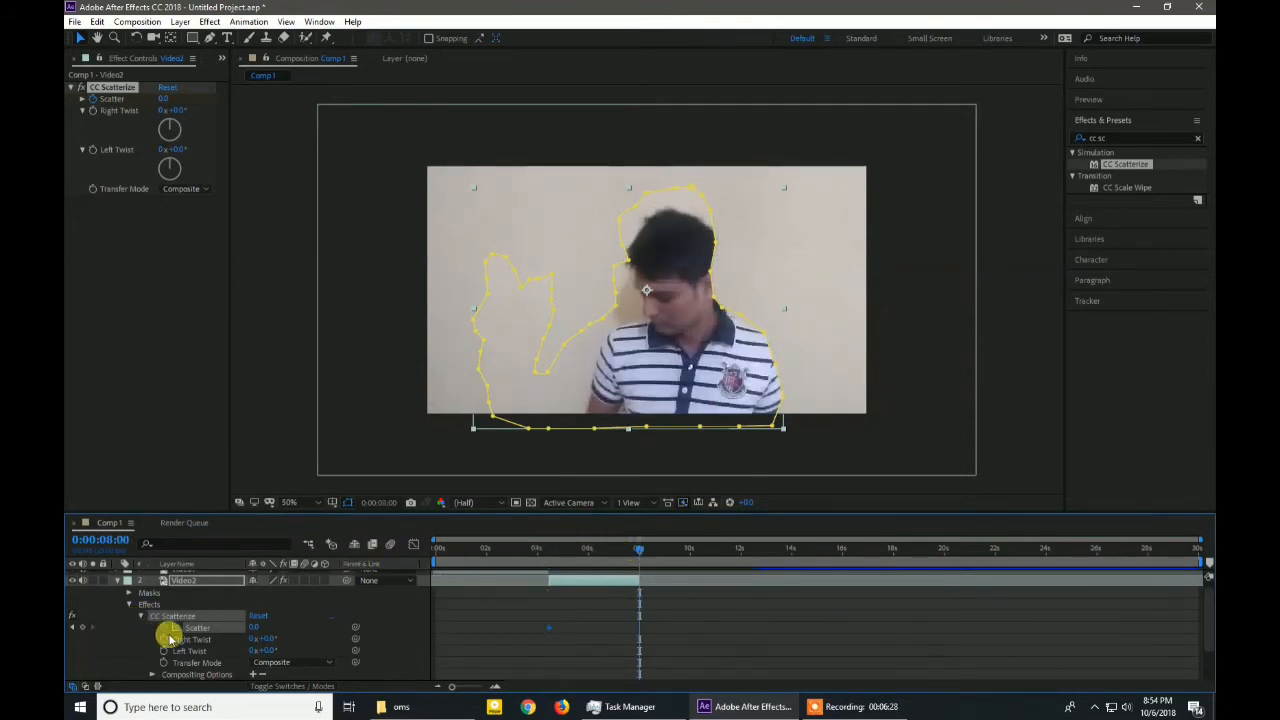
left_click(256, 628)
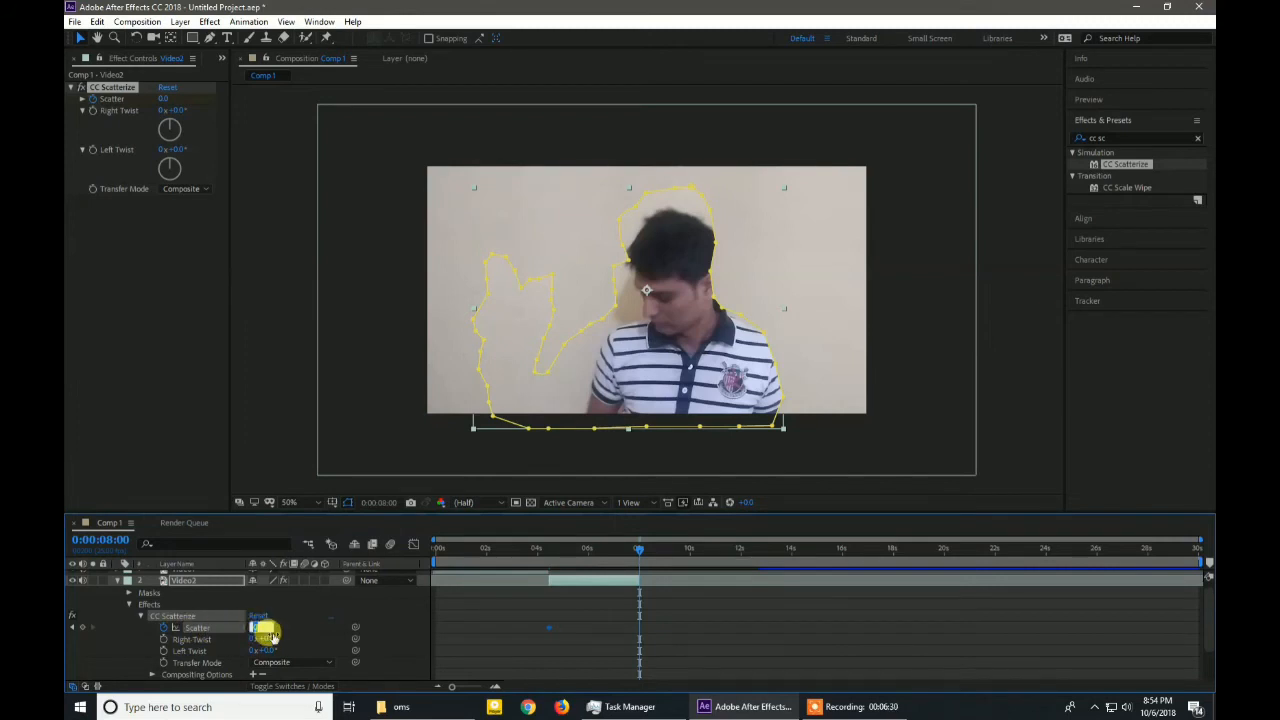
type("5000")
left_click(268, 635)
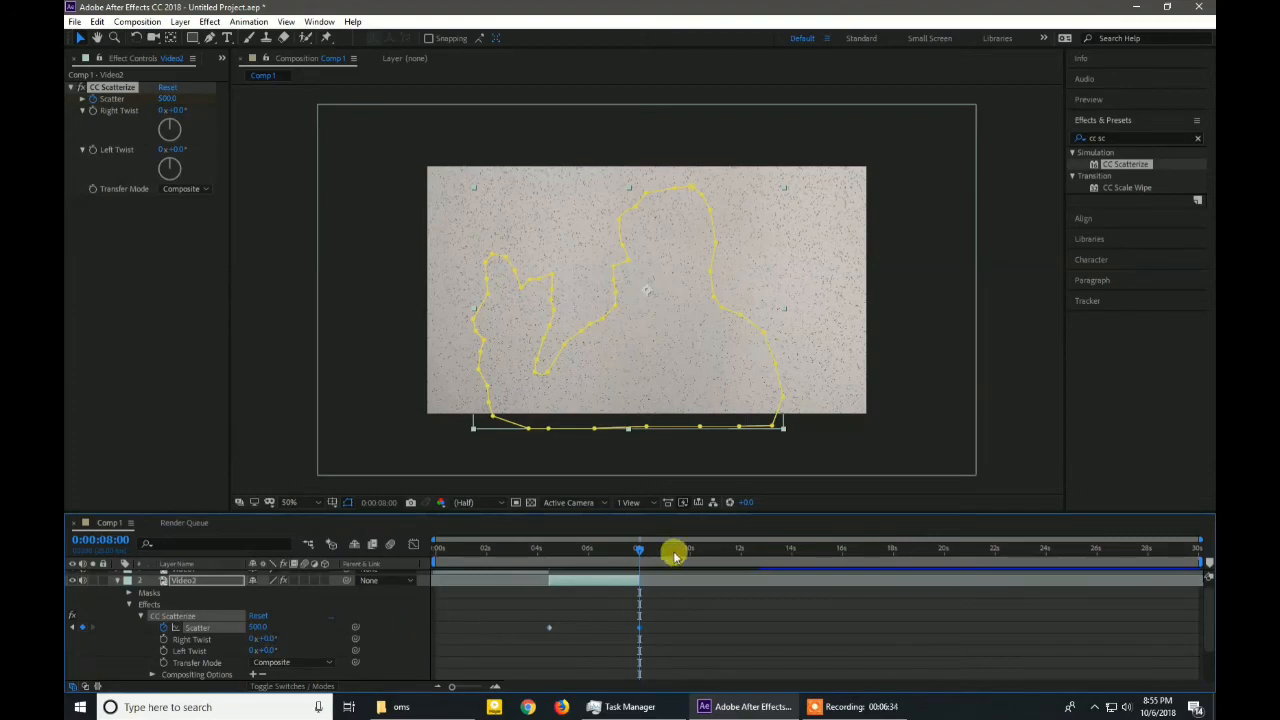
left_click_drag(640, 552, 643, 603)
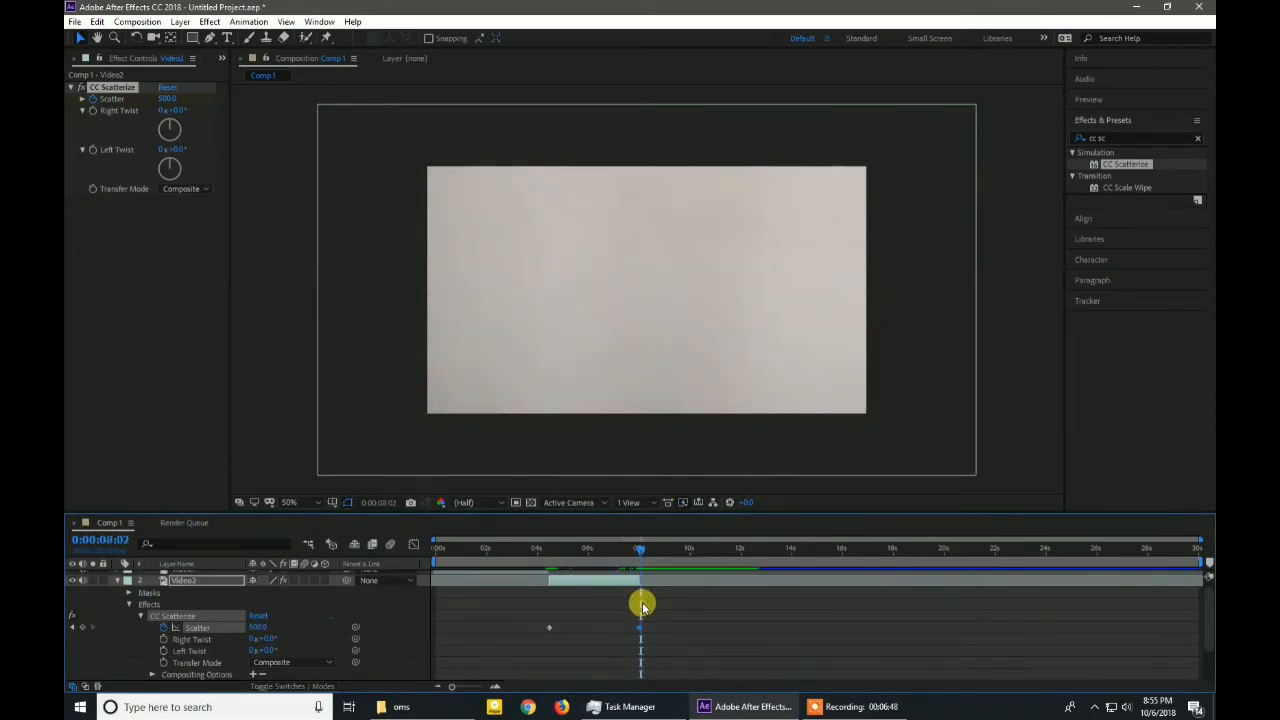
mouse_move(643, 551)
left_mouse_down()
mouse_move(843, 560)
mouse_move(638, 562)
left_mouse_up()
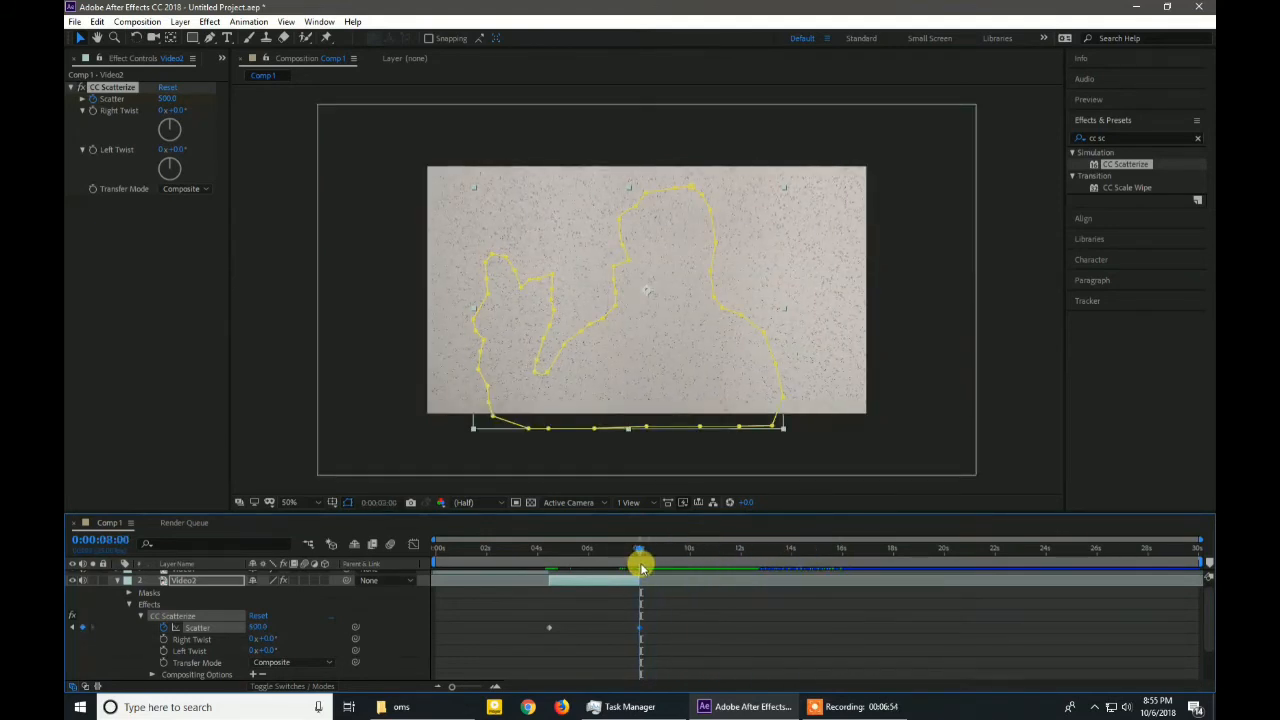
- Collapse the expanded properties of the Video2 and Background layers in the timeline
left_click(142, 618)
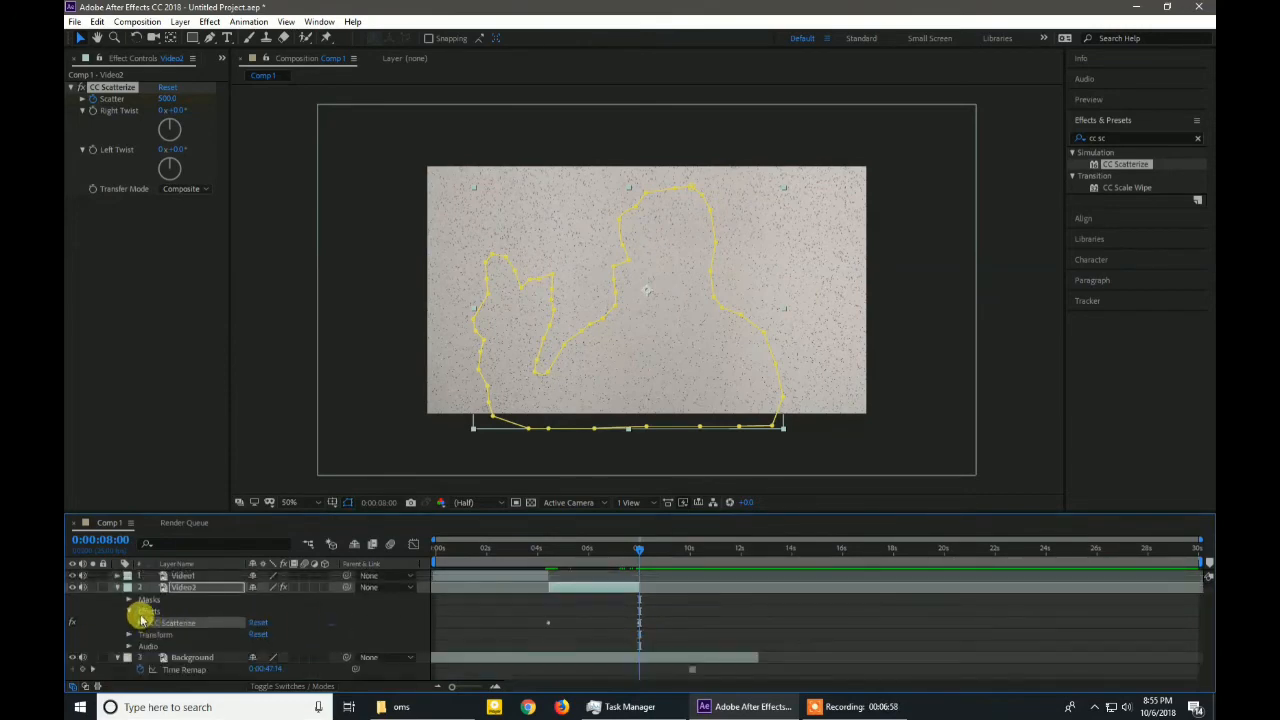
left_click(130, 611)
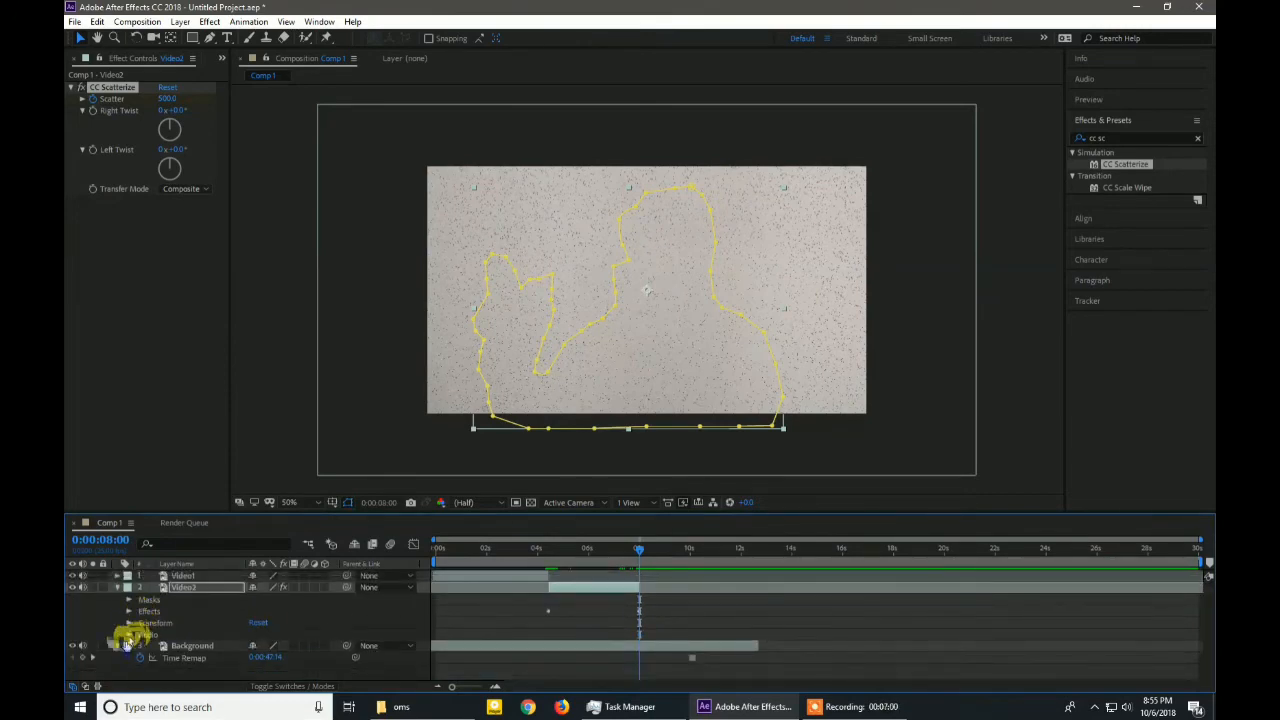
left_click(117, 588)
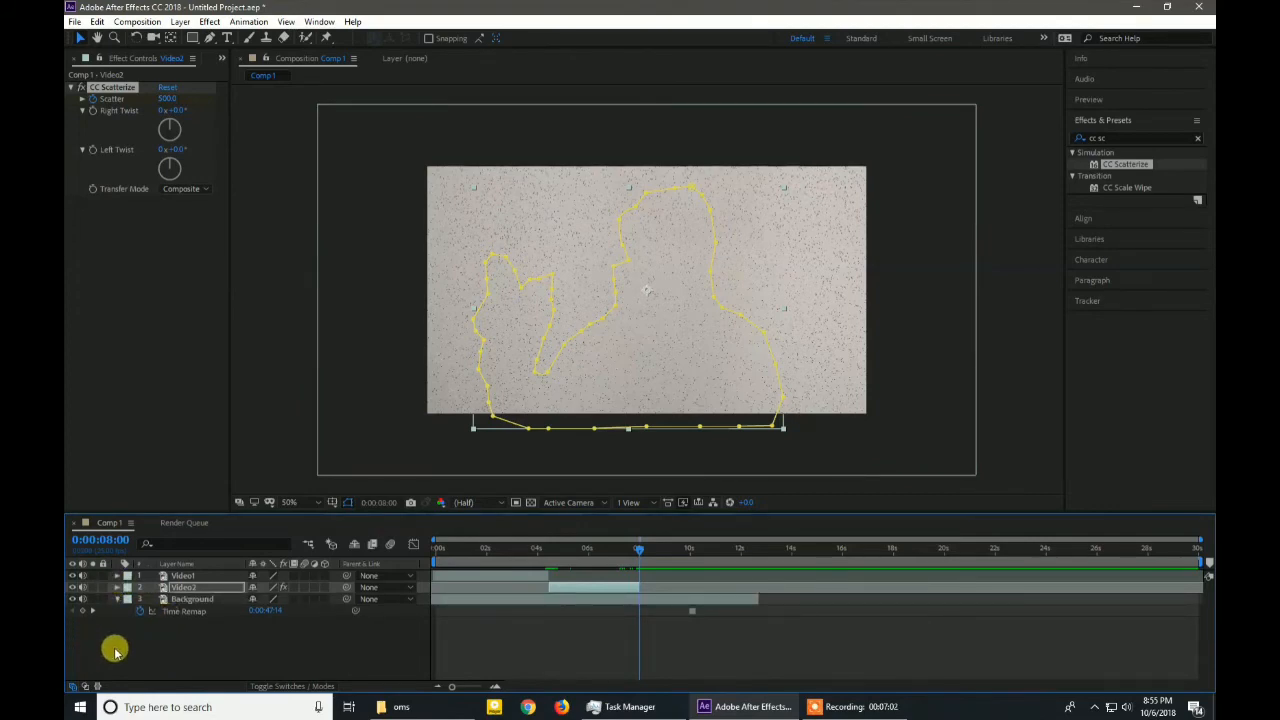
left_click(114, 648)
left_click(117, 602)
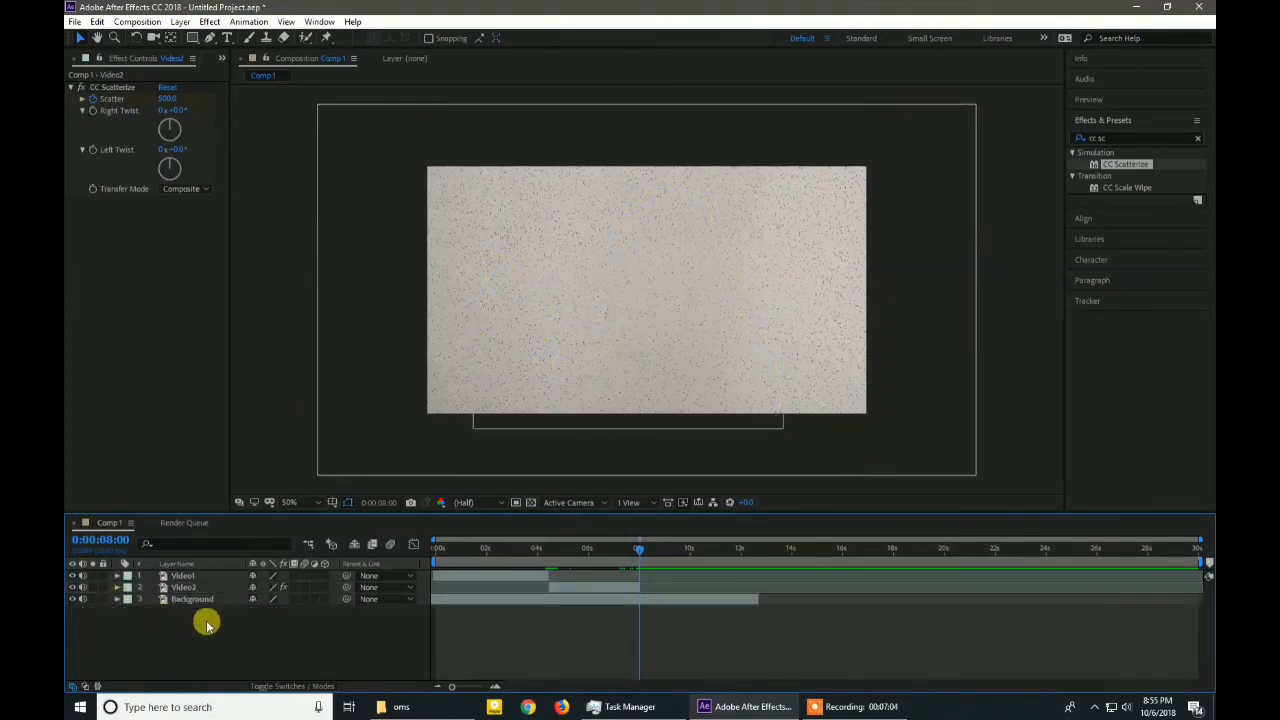
- Create a text layer reading CODE FLOW and move it to the middle of the frame
right_click(247, 634)
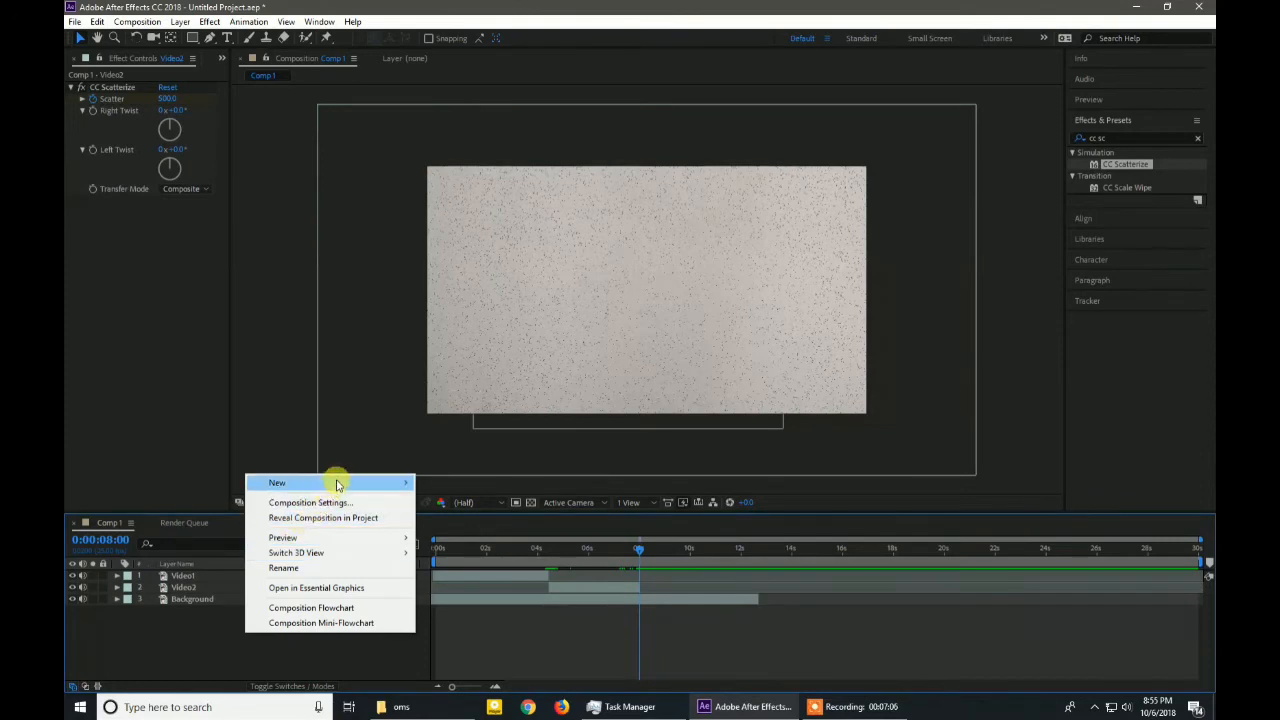
mouse_move(337, 484)
left_click(472, 502)
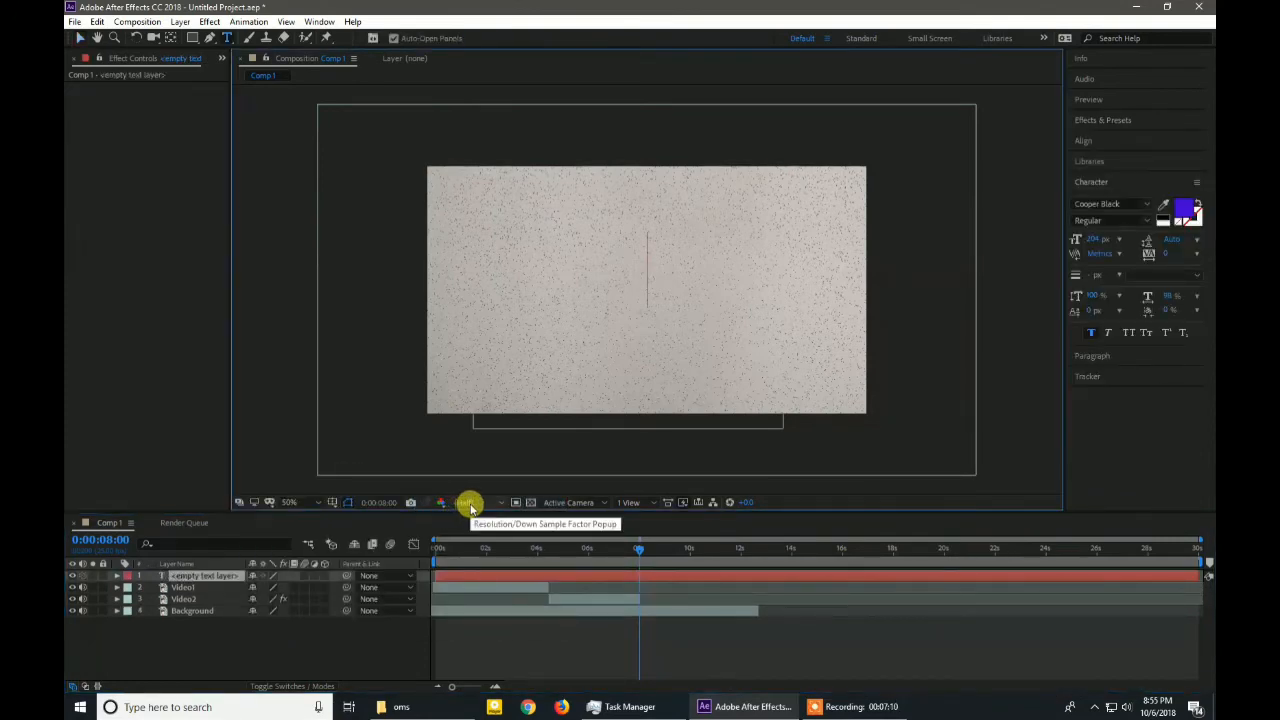
type("CODE")
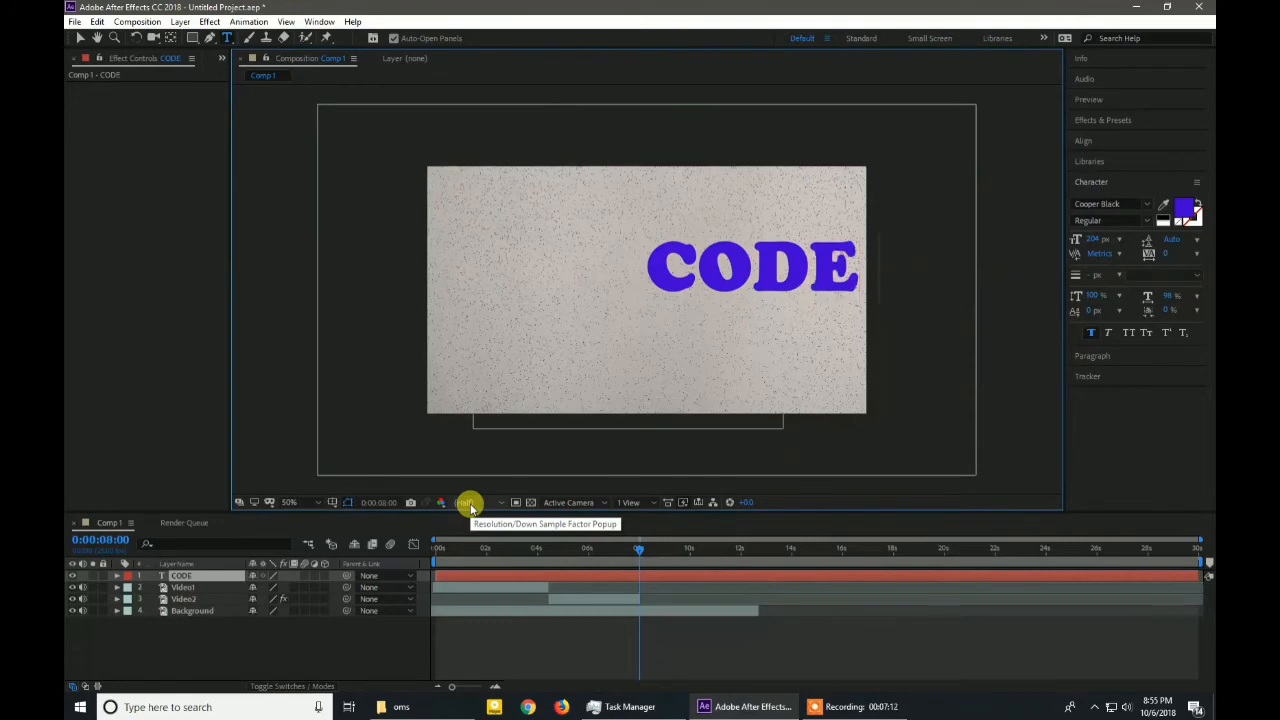
type(" FLO")
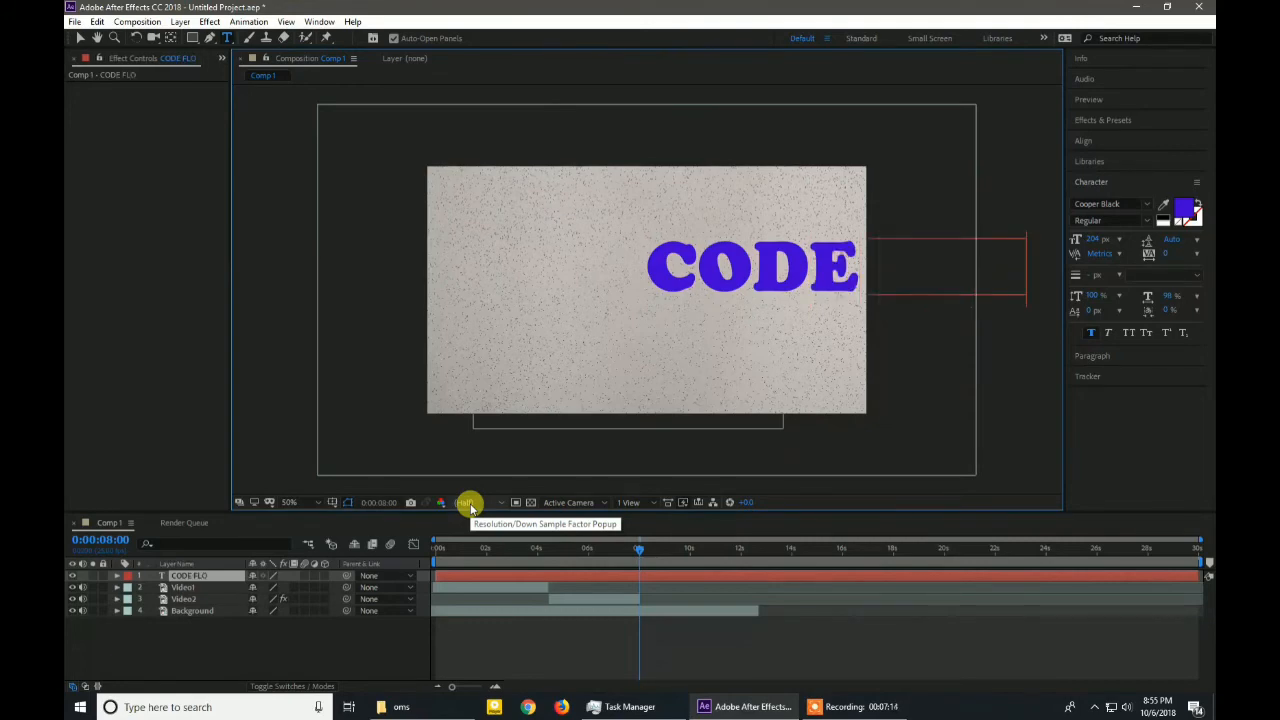
type("W")
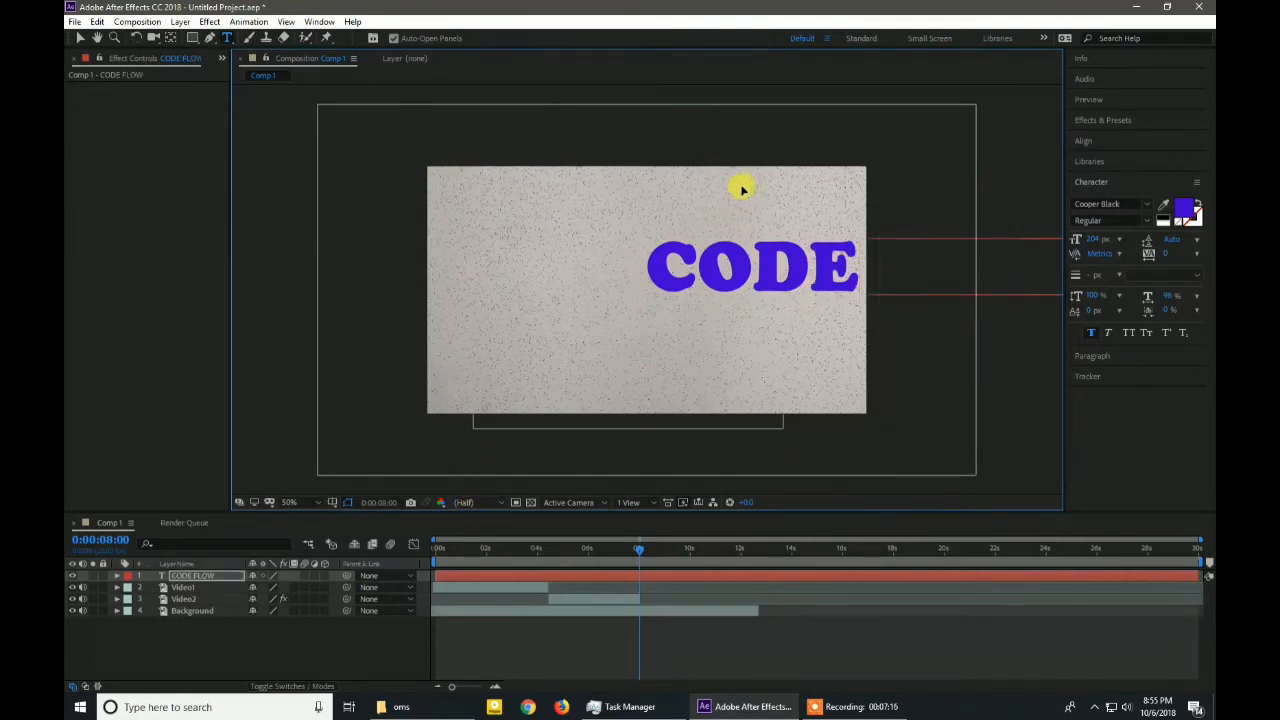
left_click_drag(742, 190, 520, 200)
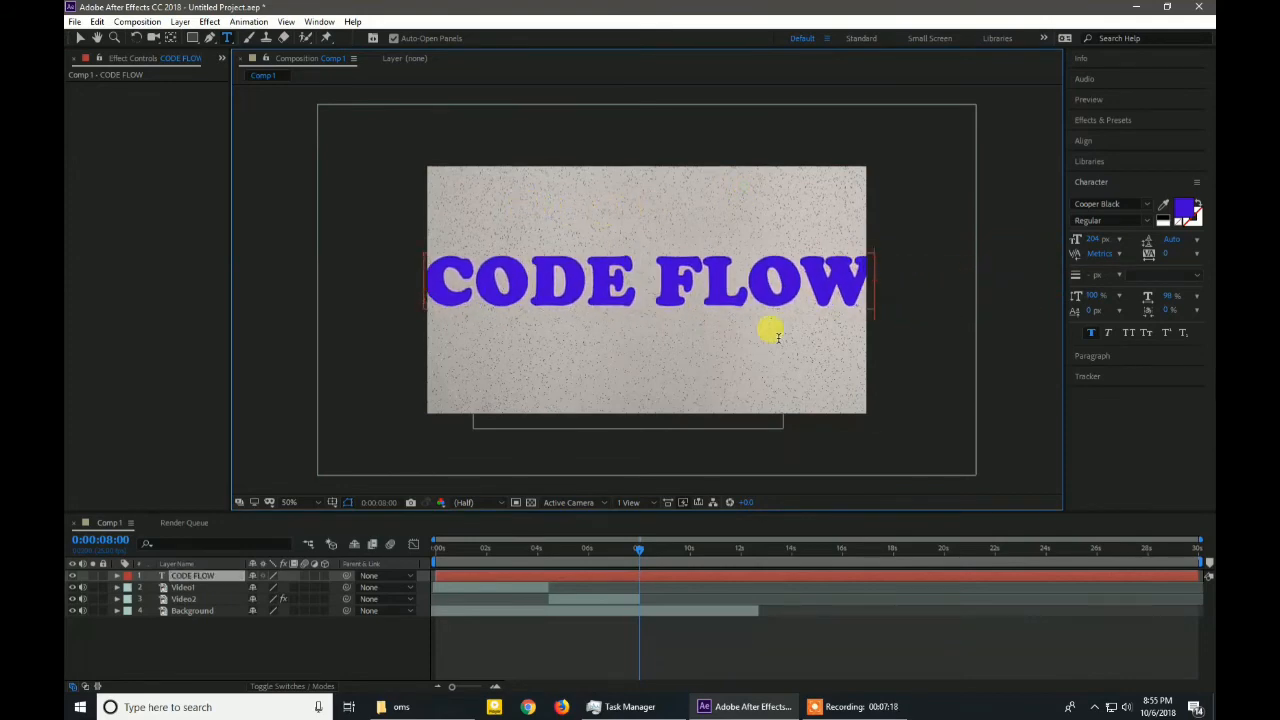
- Reduce the CODE FLOW text size to 168 px and recentre the text in the frame
triple_click(608, 293)
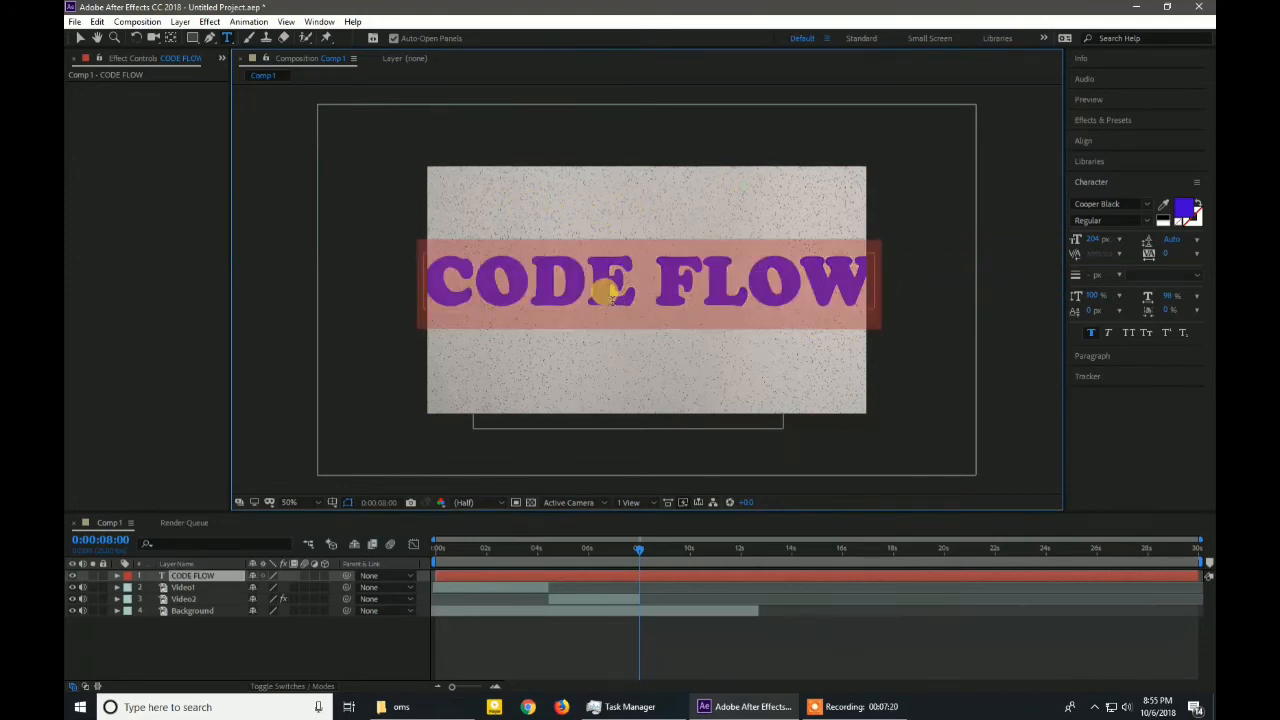
key("ctrl+shift+comma")
key("ctrl+shift+comma")
key("ctrl+shift+comma")
key("ctrl+shift+comma")
key("ctrl+shift+comma")
key("ctrl+shift+comma")
key("ctrl+shift+comma")
key("ctrl+shift+comma")
key("ctrl+shift+comma")
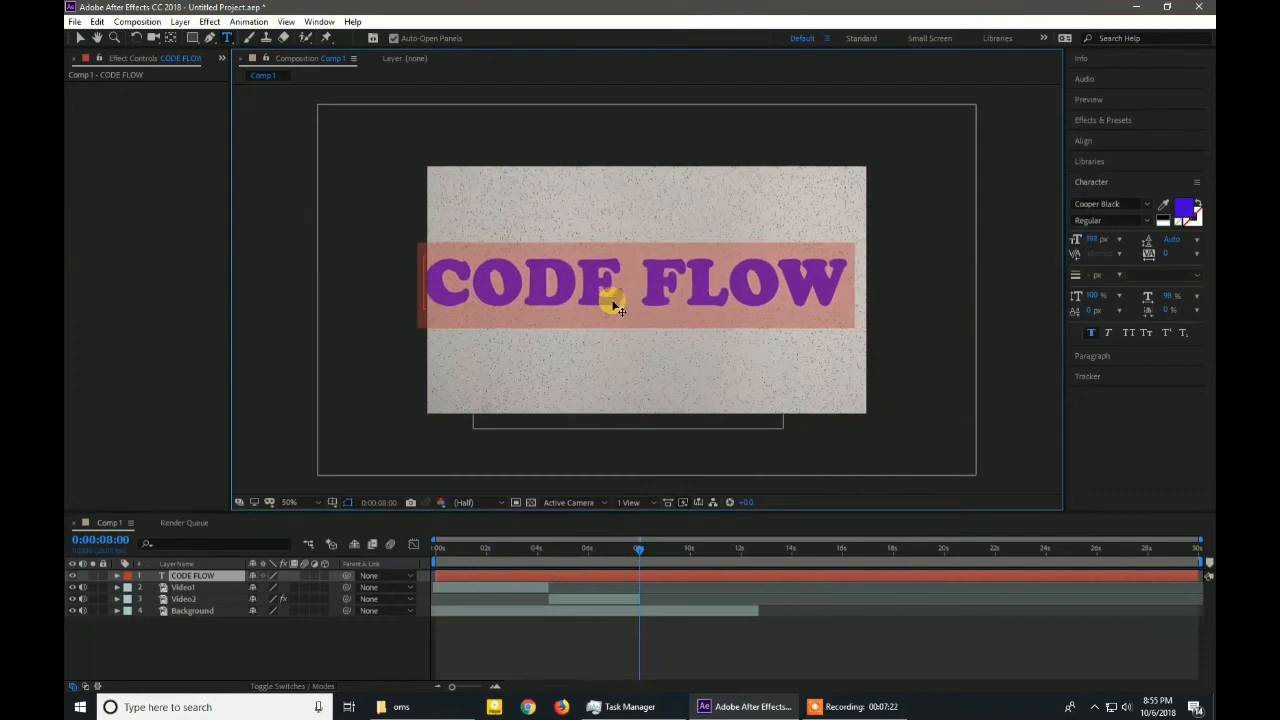
key("ctrl+shift+comma")
key("ctrl+shift+comma")
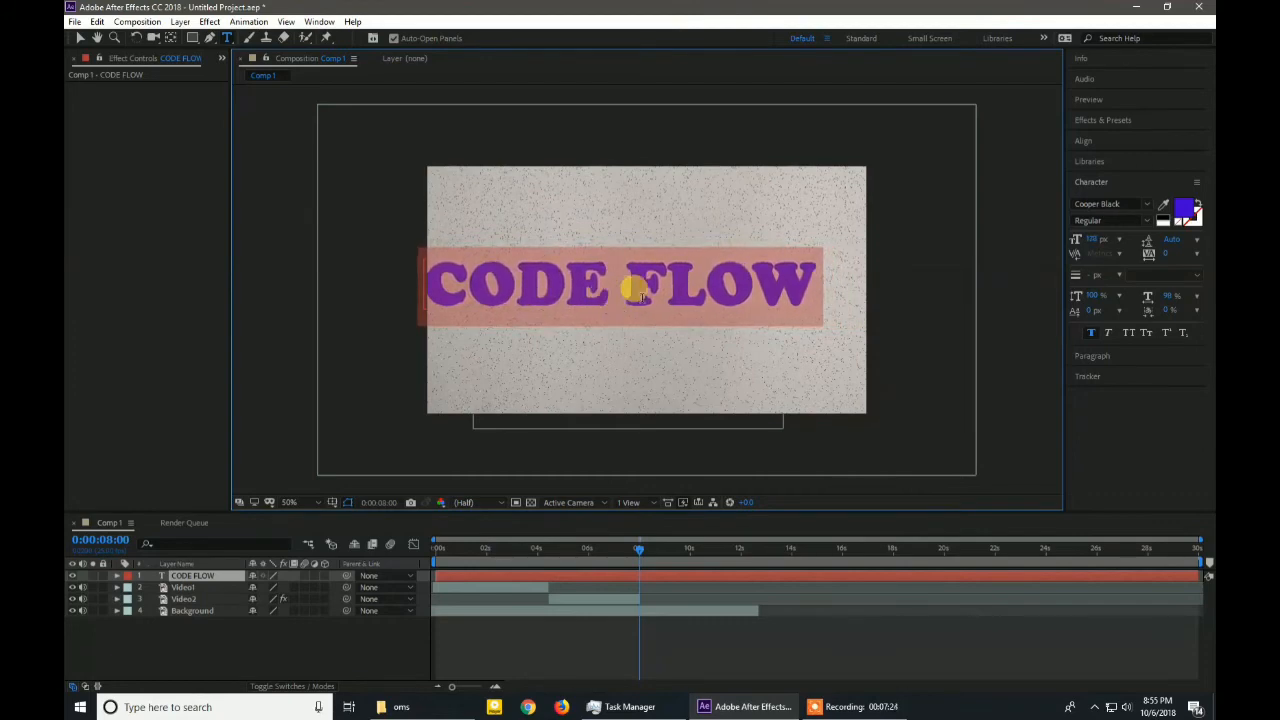
left_click_drag(639, 219, 663, 214)
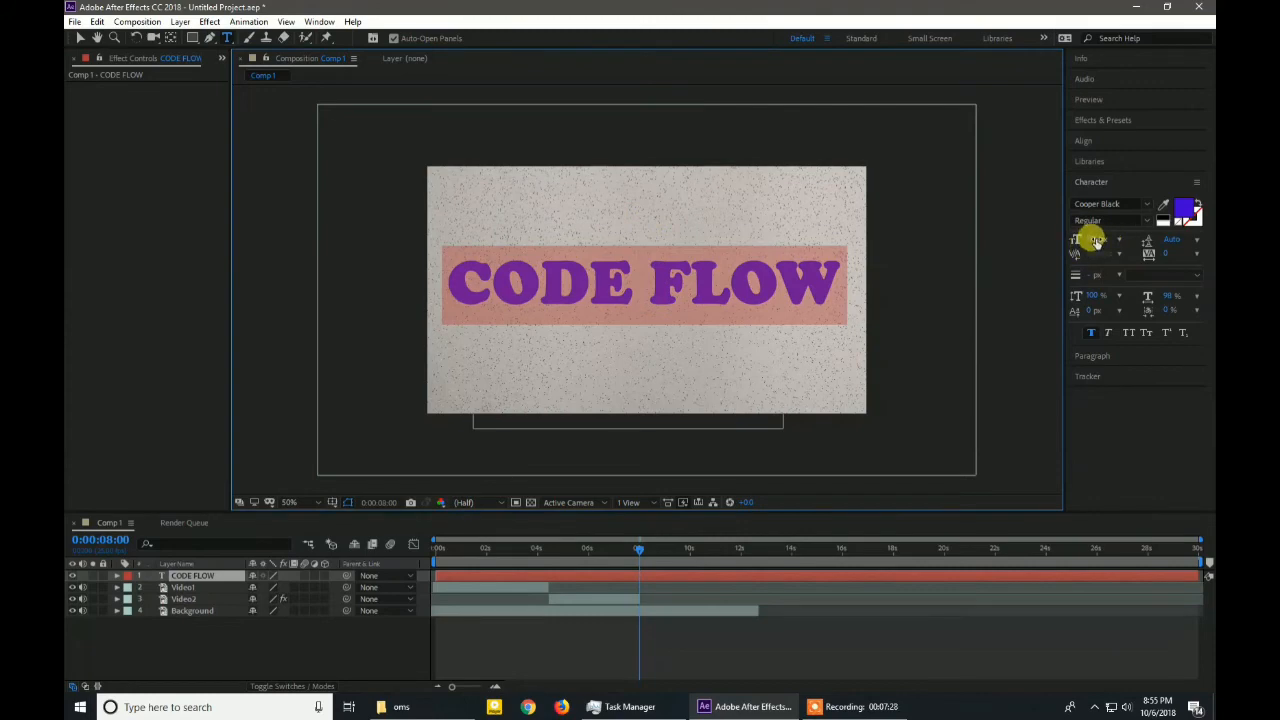
left_click_drag(1094, 240, 1086, 237)
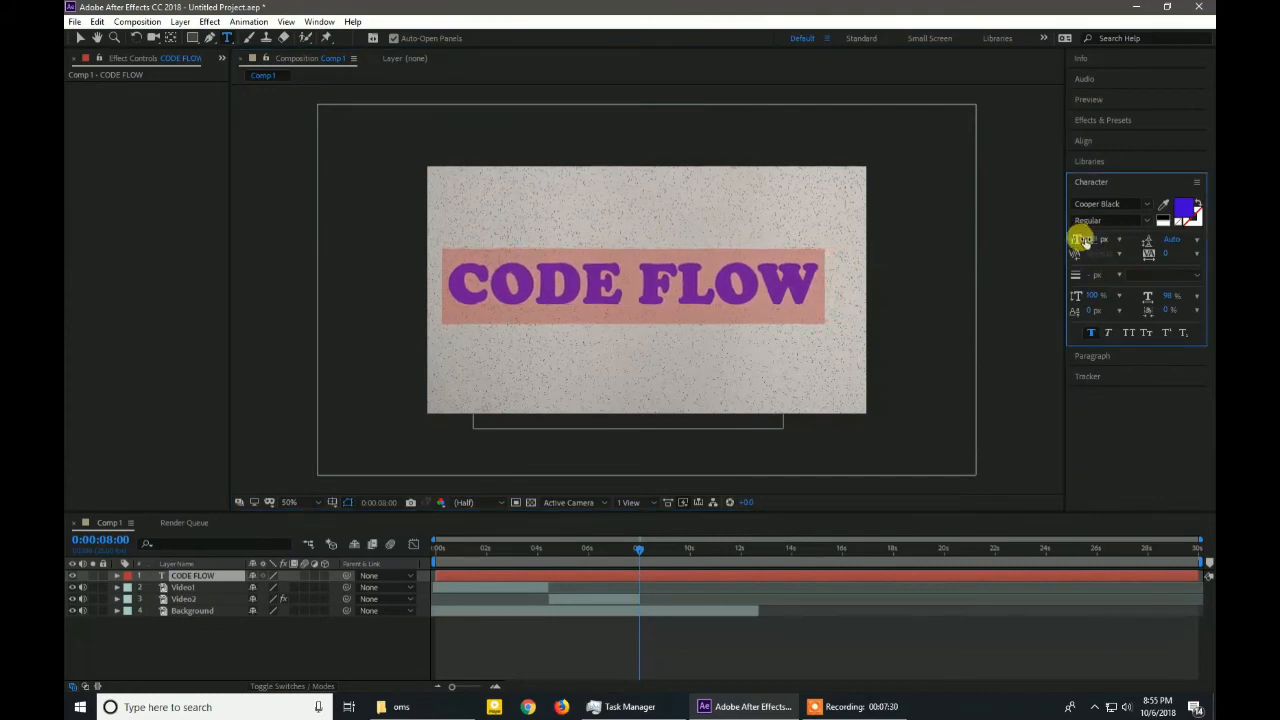
left_click(657, 202)
left_click_drag(657, 202, 659, 199)
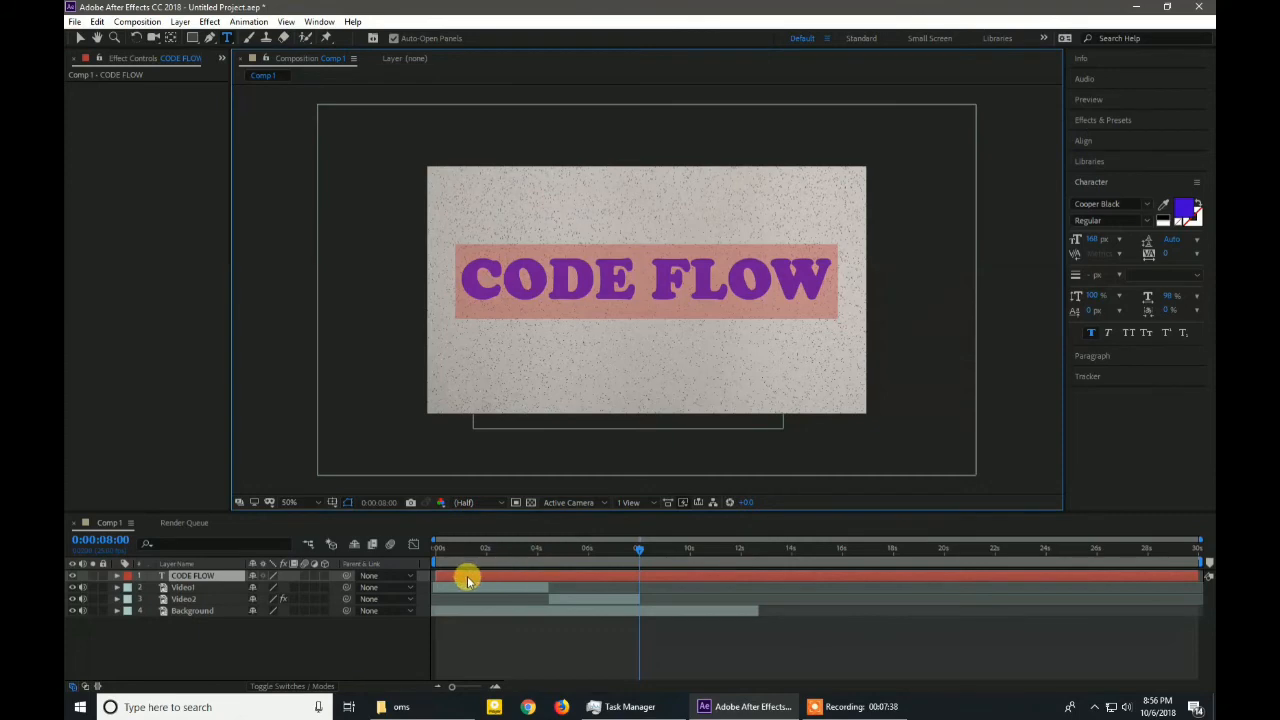
- Trim the CODE FLOW layer to start at 0:00:08:00 and end with the Background clip, and preview the result
left_click_drag(436, 575, 634, 614)
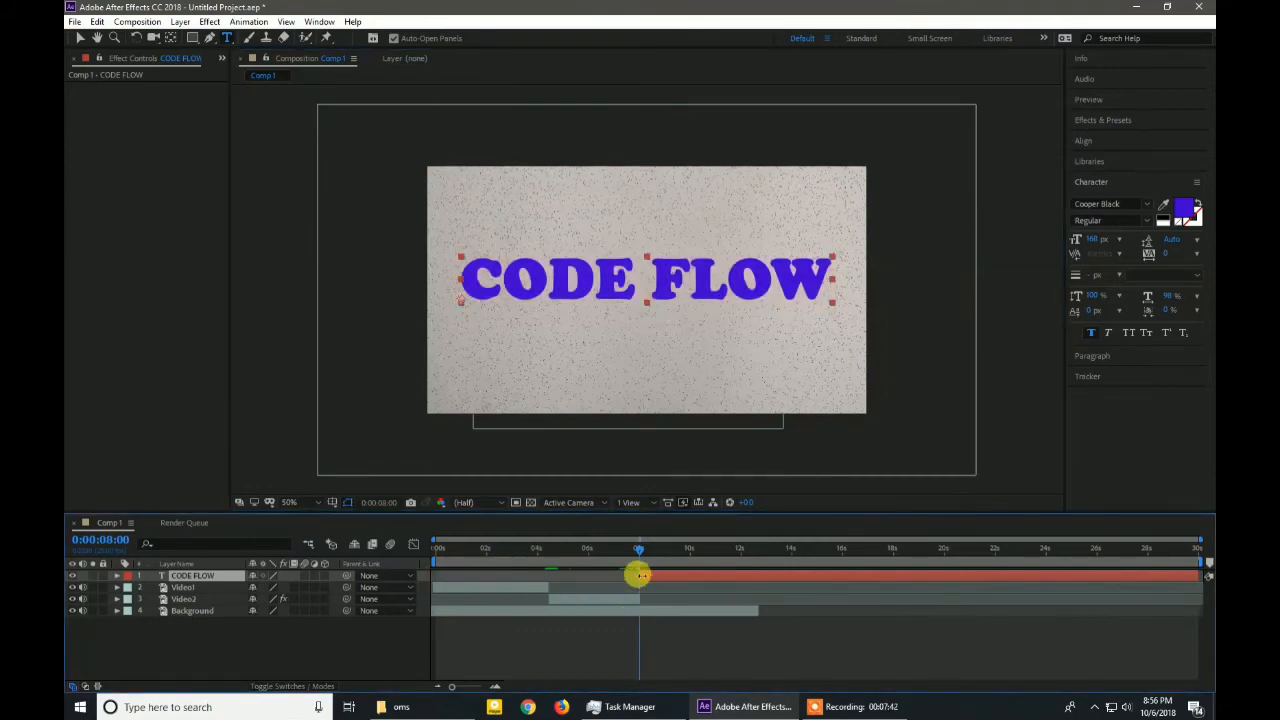
left_click_drag(1196, 573, 755, 621)
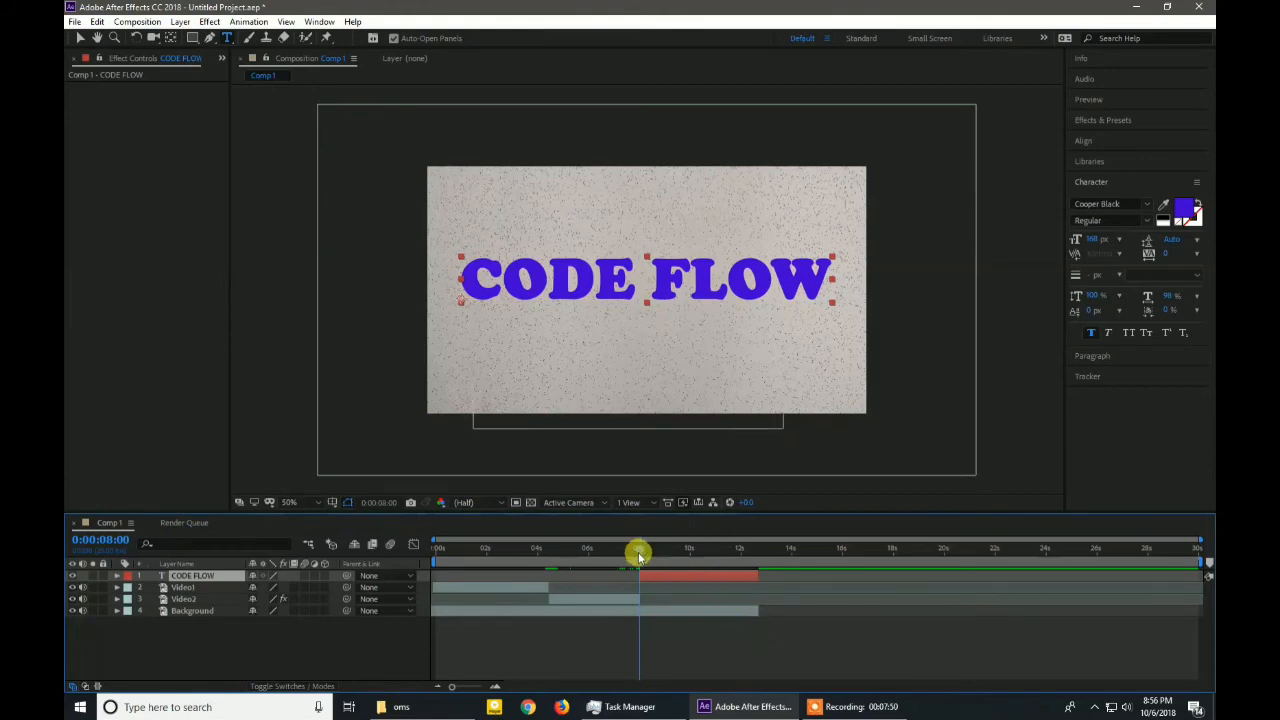
left_click_drag(640, 551, 638, 591)
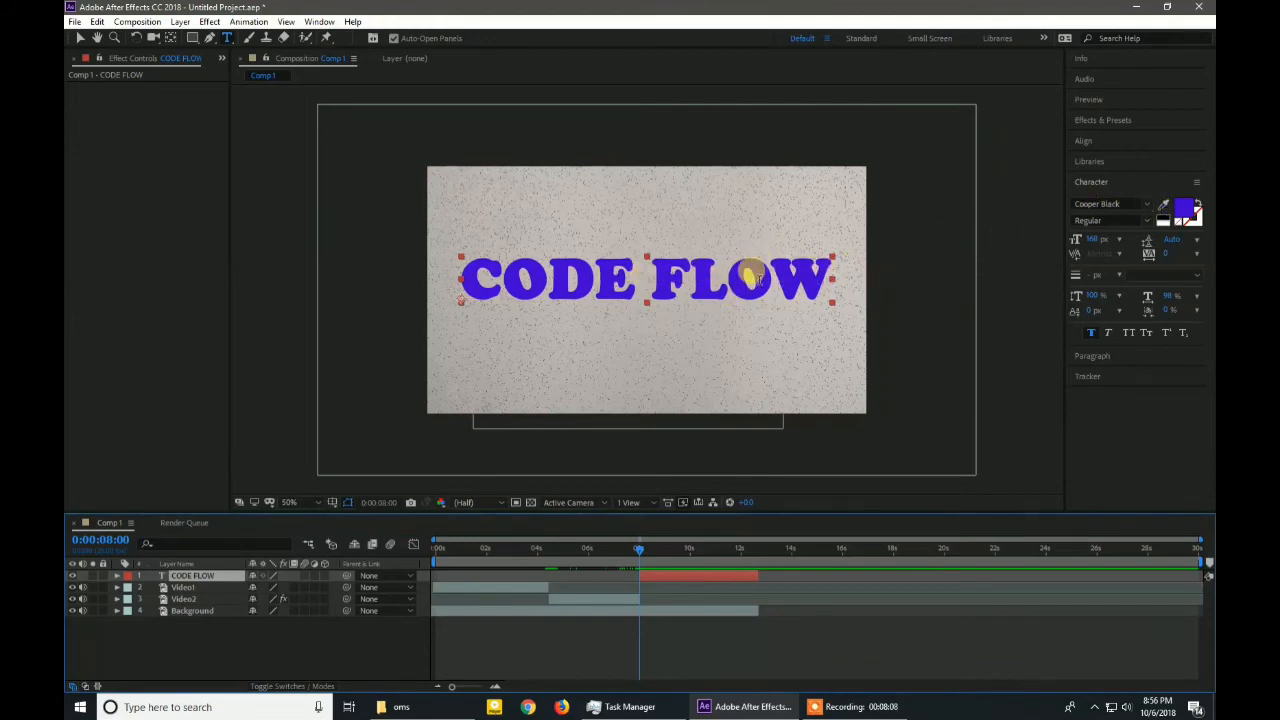
- Search the effects for "cc ba" and apply CC Ball Action to the CODE FLOW text layer
left_click(1106, 131)
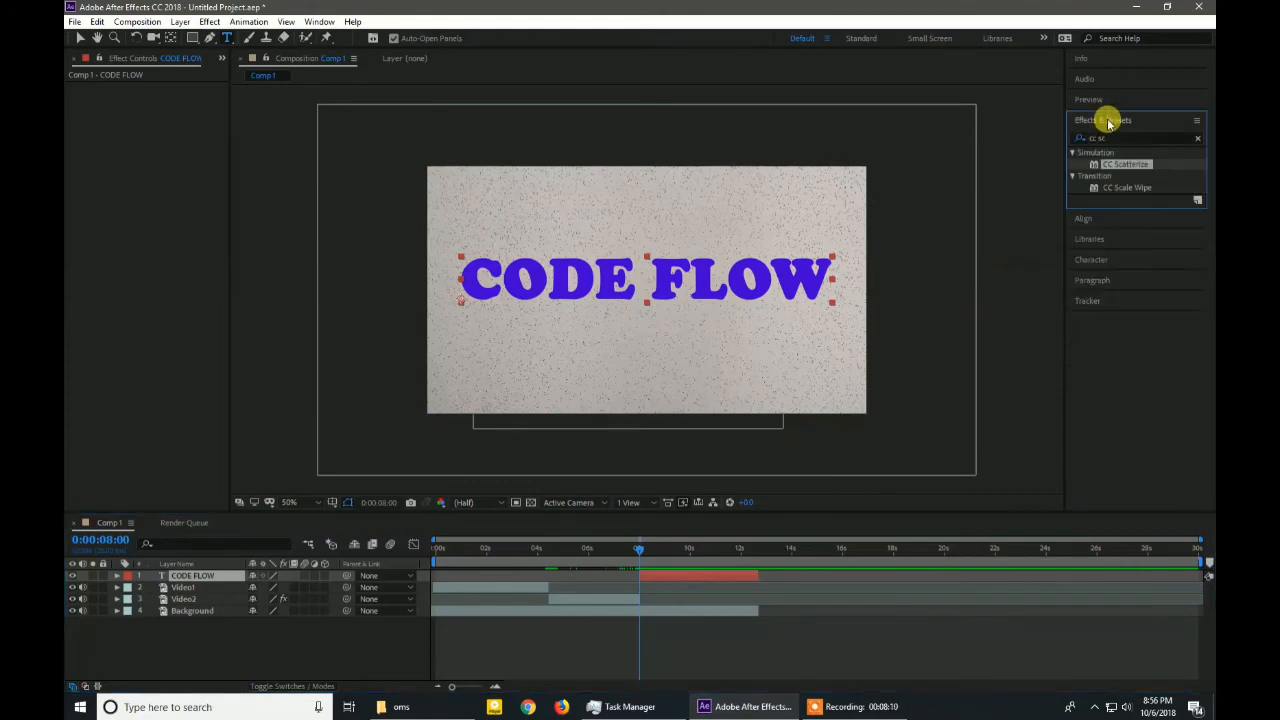
left_click(1092, 137)
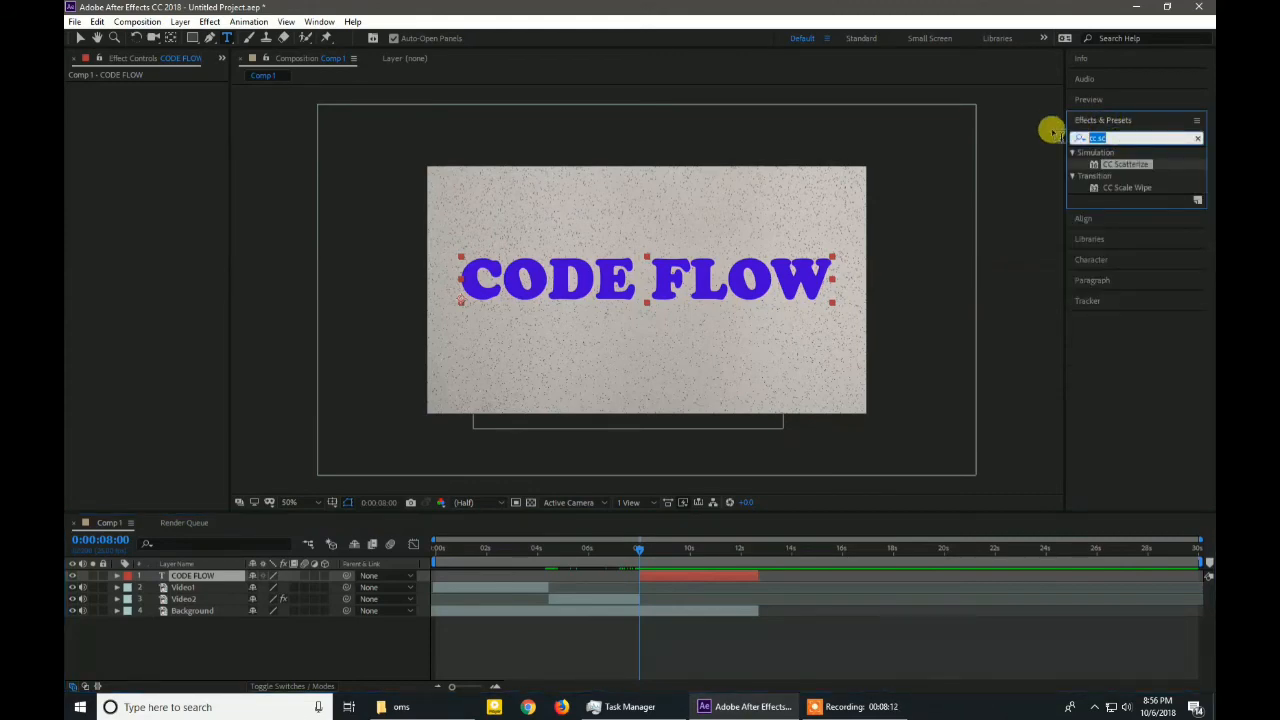
type("cc ba")
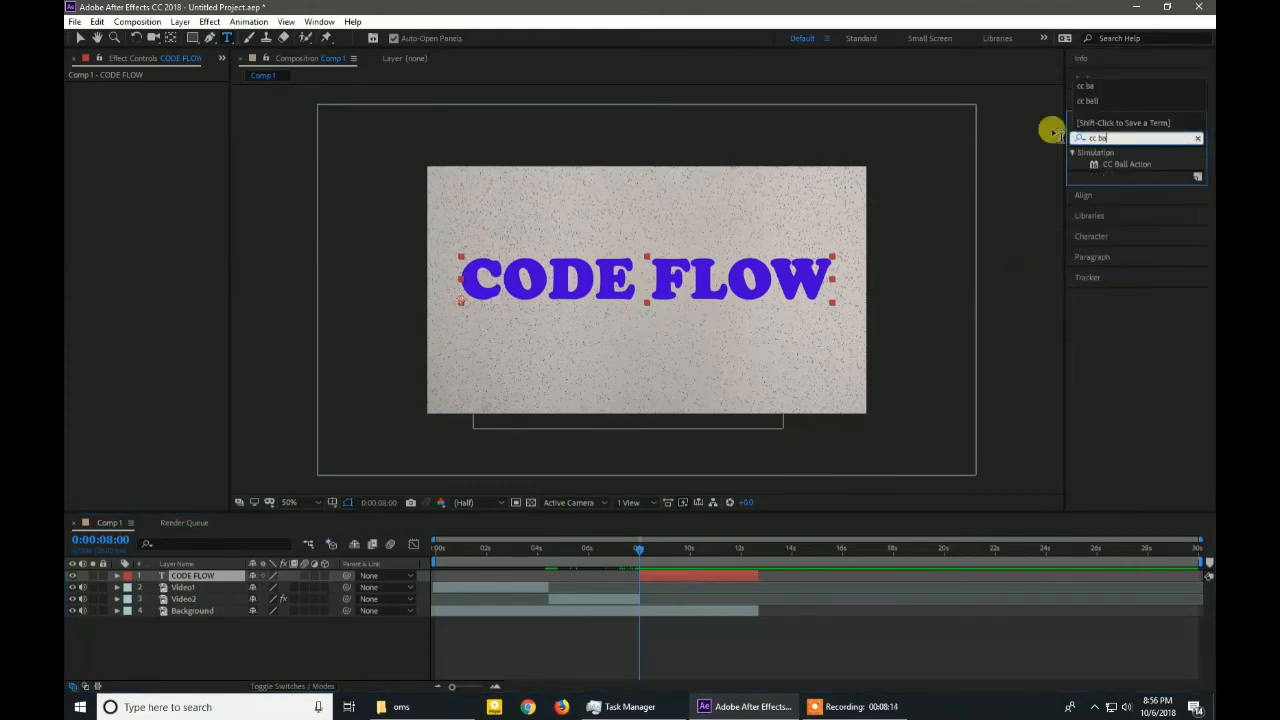
left_click(1133, 166)
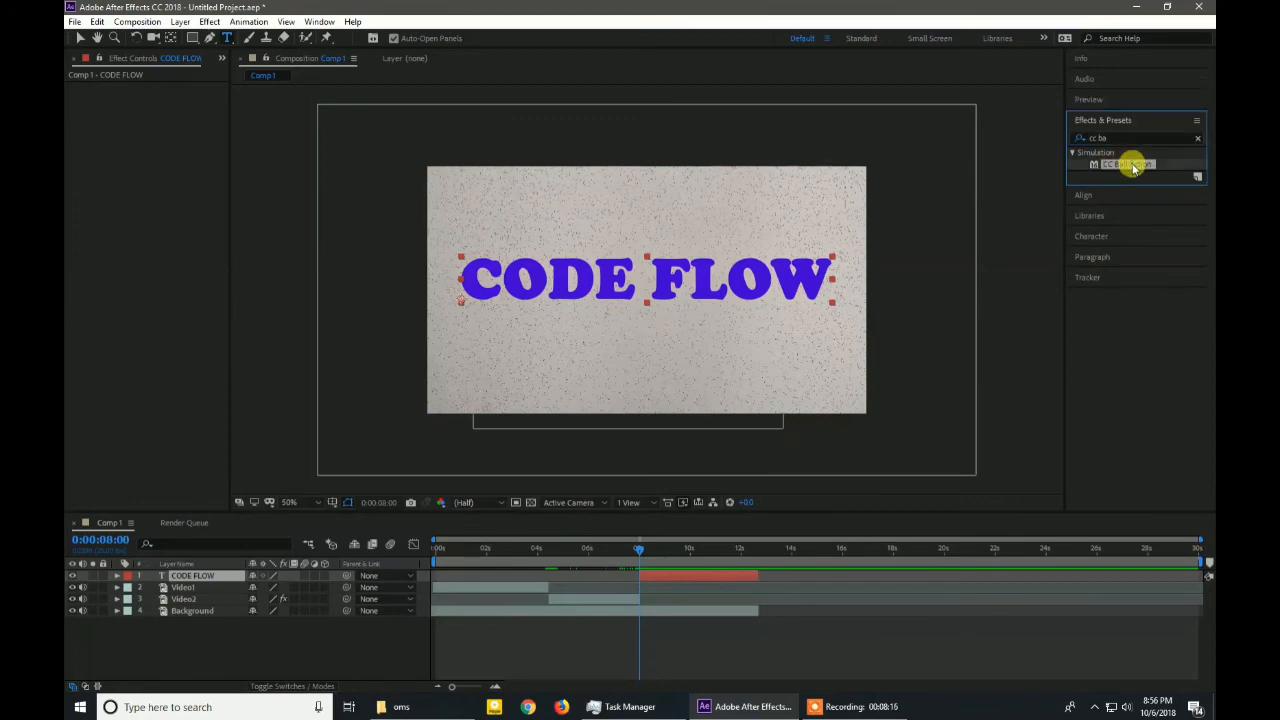
left_click_drag(1128, 170, 762, 272)
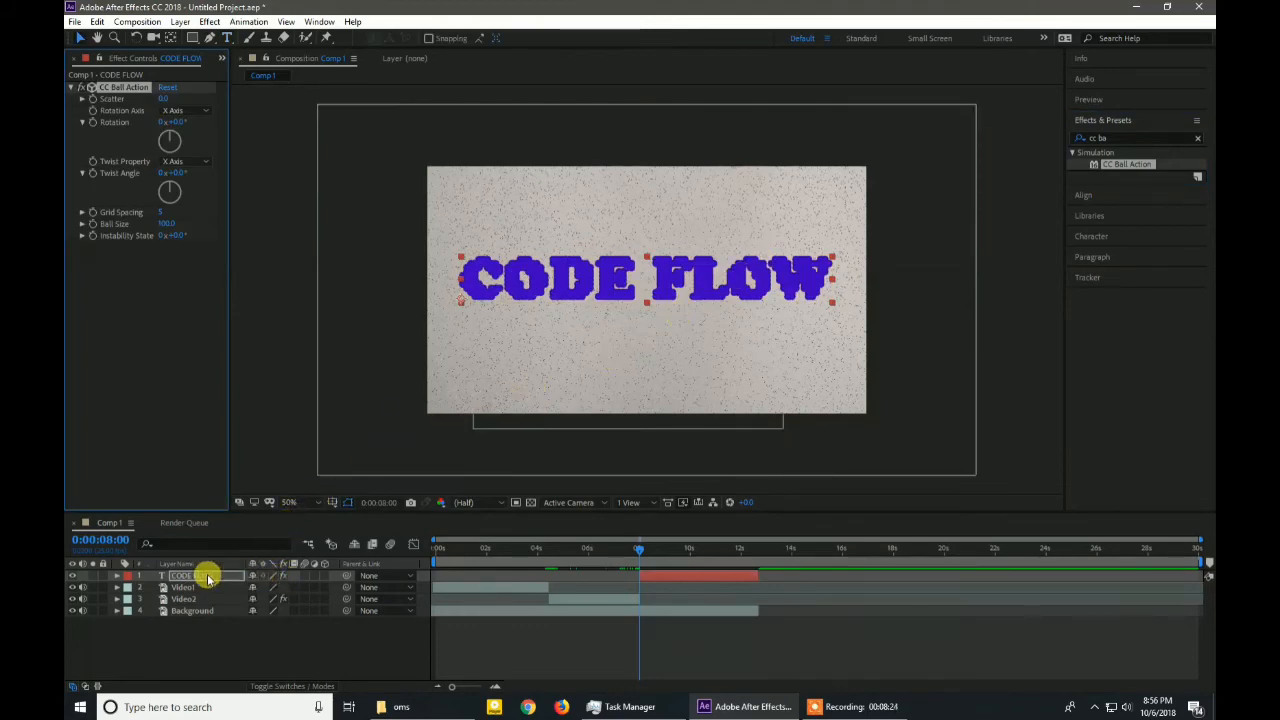
- Set the CC Ball Action Scatter of the CODE FLOW layer to 1000 and keyframe it at 0:00:08:00
left_click(117, 577)
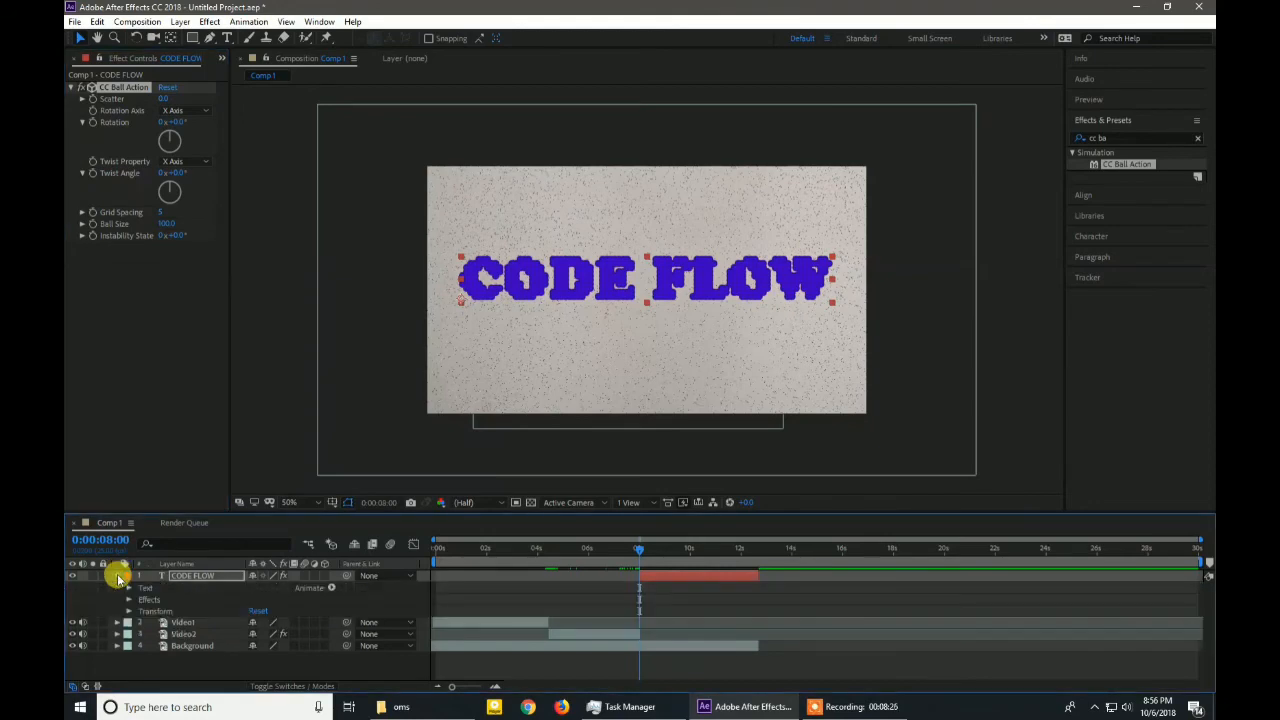
left_click(128, 600)
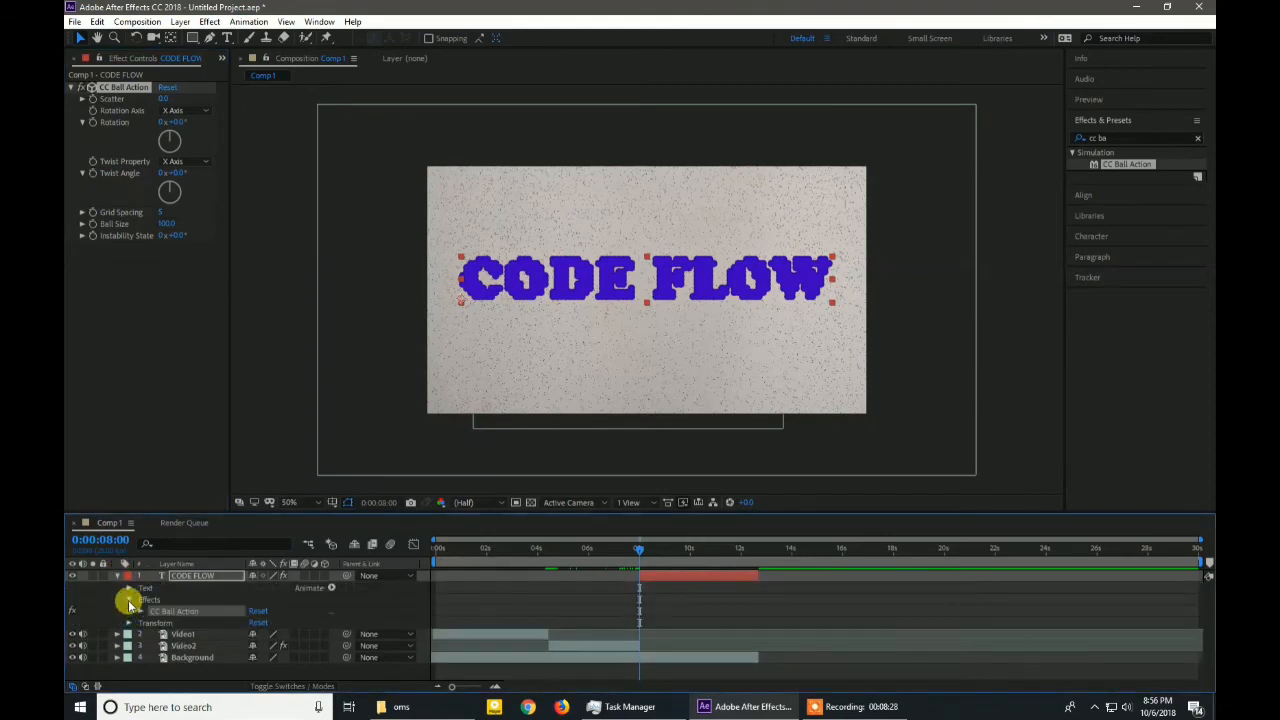
left_click(141, 611)
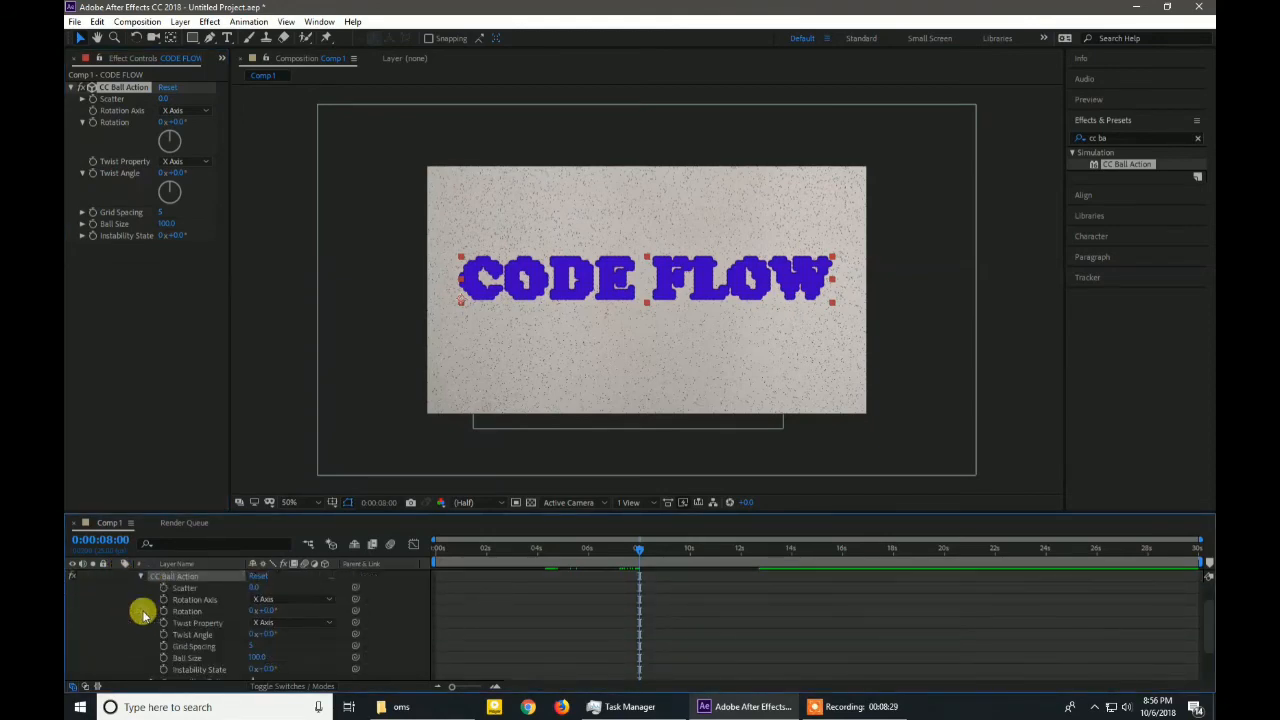
left_click(197, 588)
left_click(253, 590)
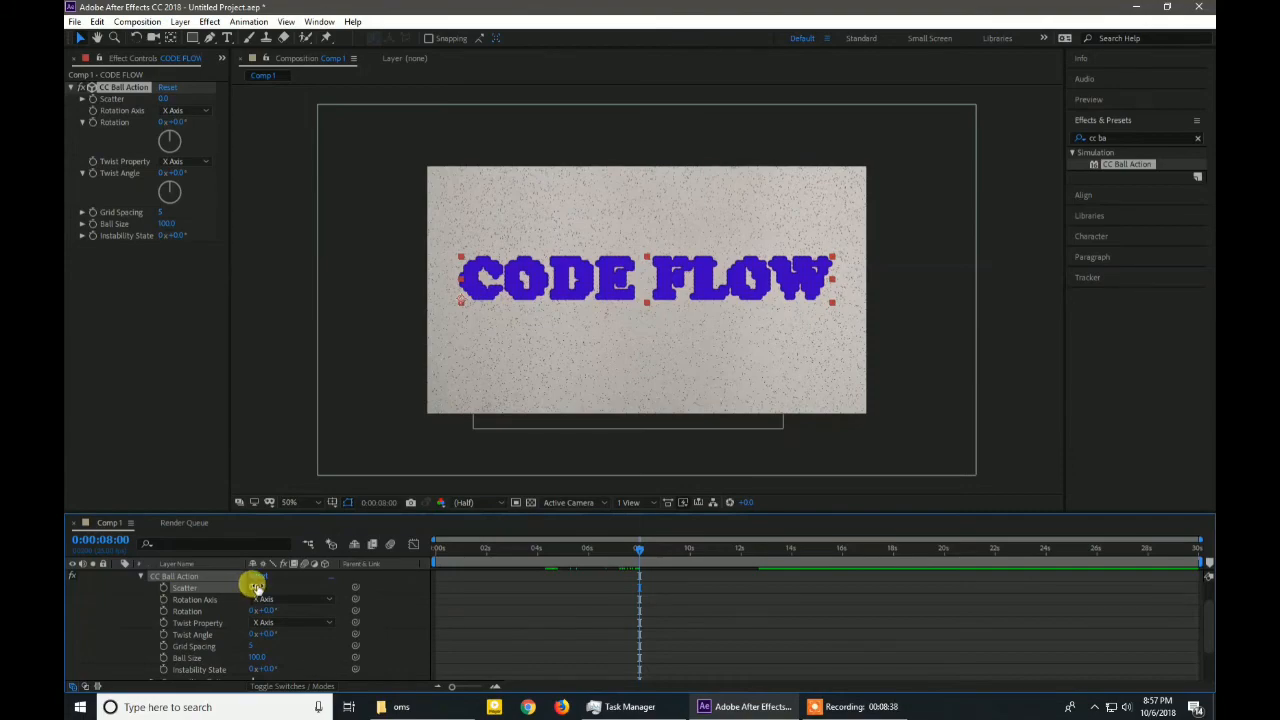
left_click_drag(258, 584, 501, 627)
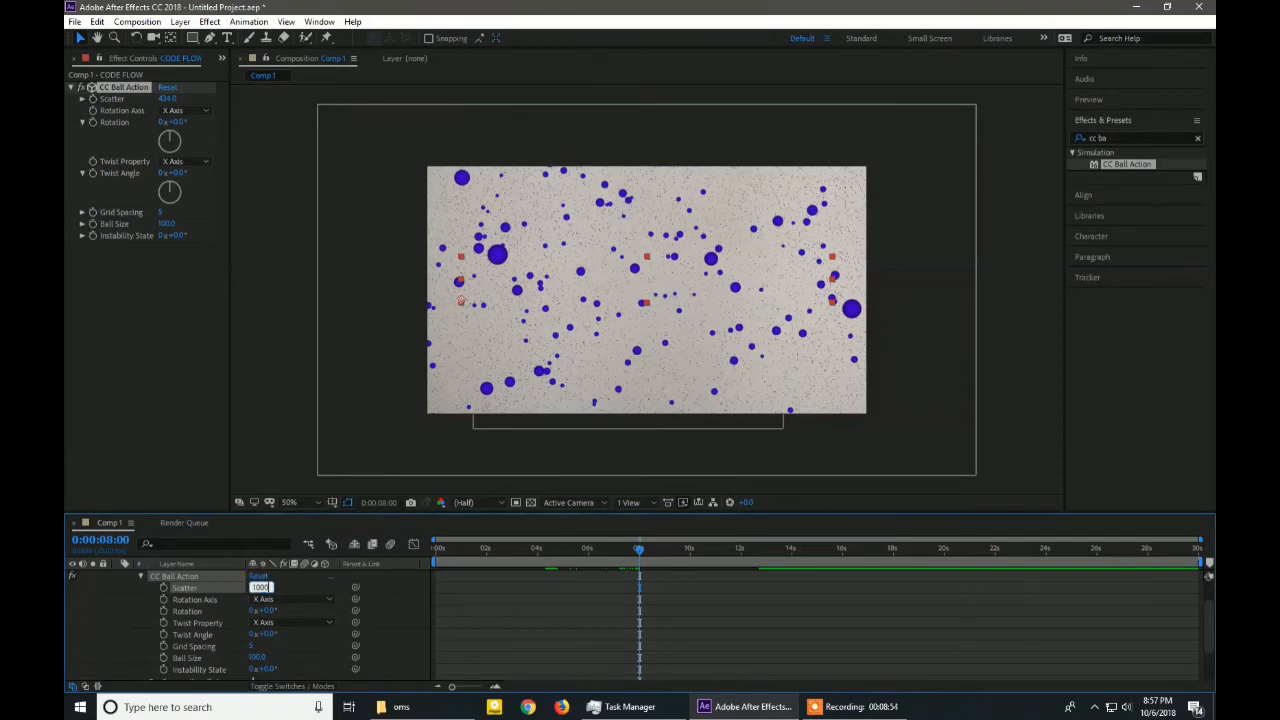
left_click(164, 589)
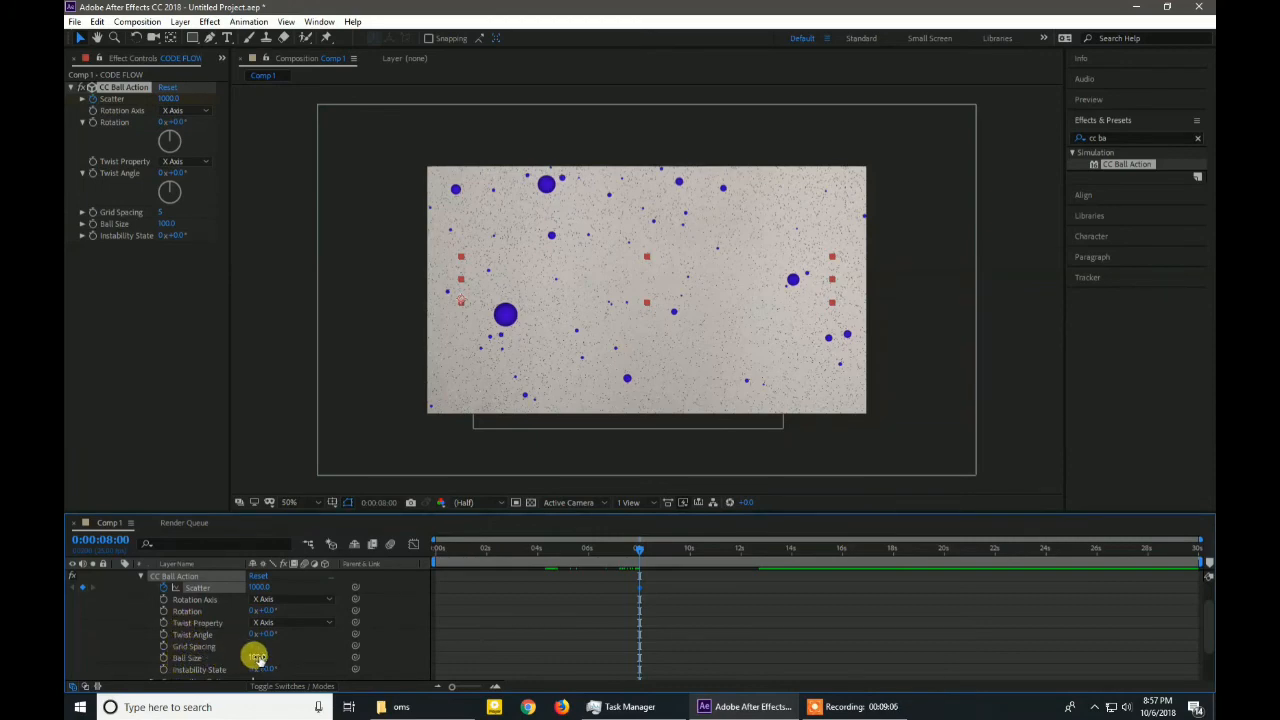
- Set the CC Ball Action Grid Spacing to 2 and keyframe Ball Size at 0 at 0:00:08:00
left_click(257, 651)
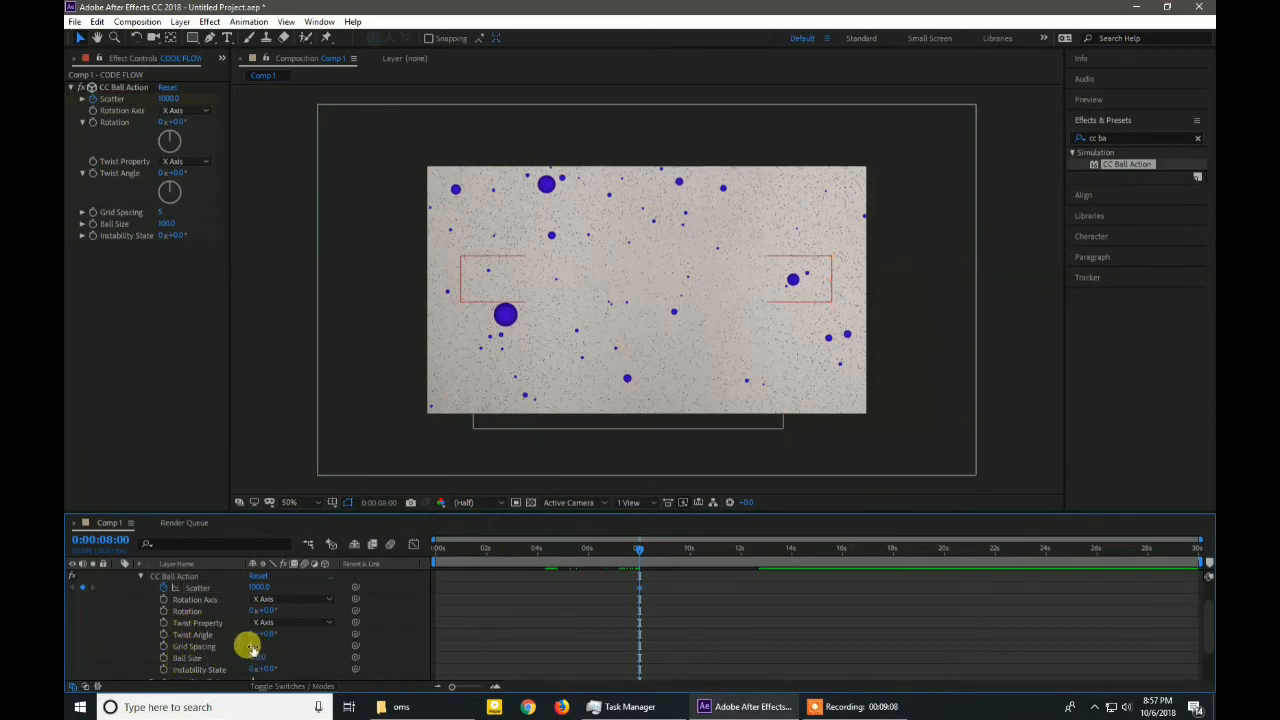
left_click(255, 647)
type("2")
left_click(273, 651)
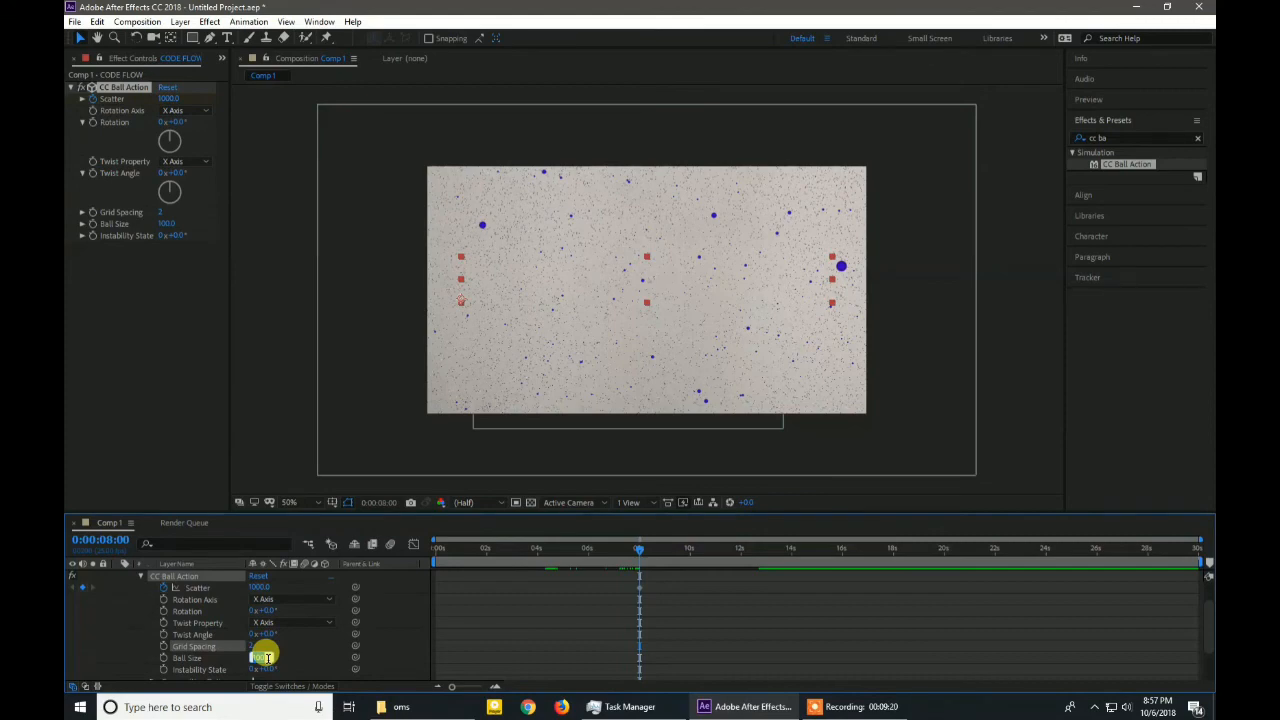
type("0")
key("Return")
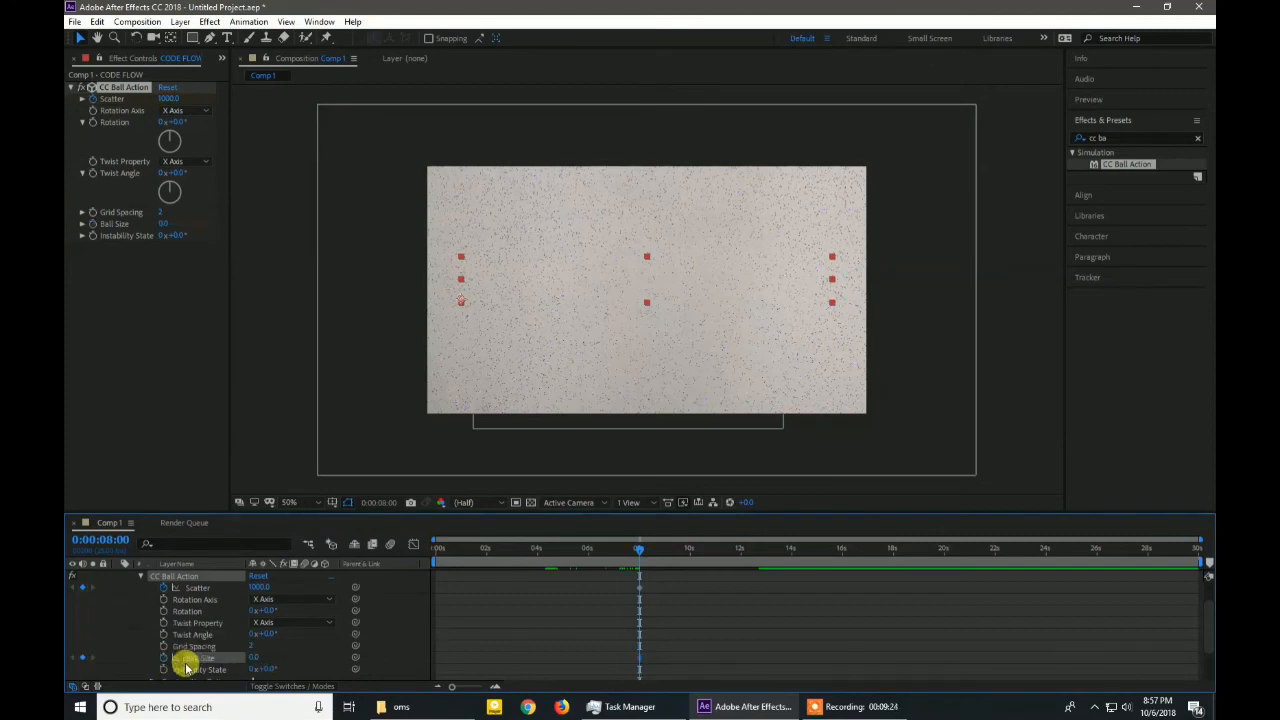
- Add a Scatter keyframe of 0 at 0:00:12:17, the last frame of the CODE FLOW layer
scroll(623, 594, "up", 2)
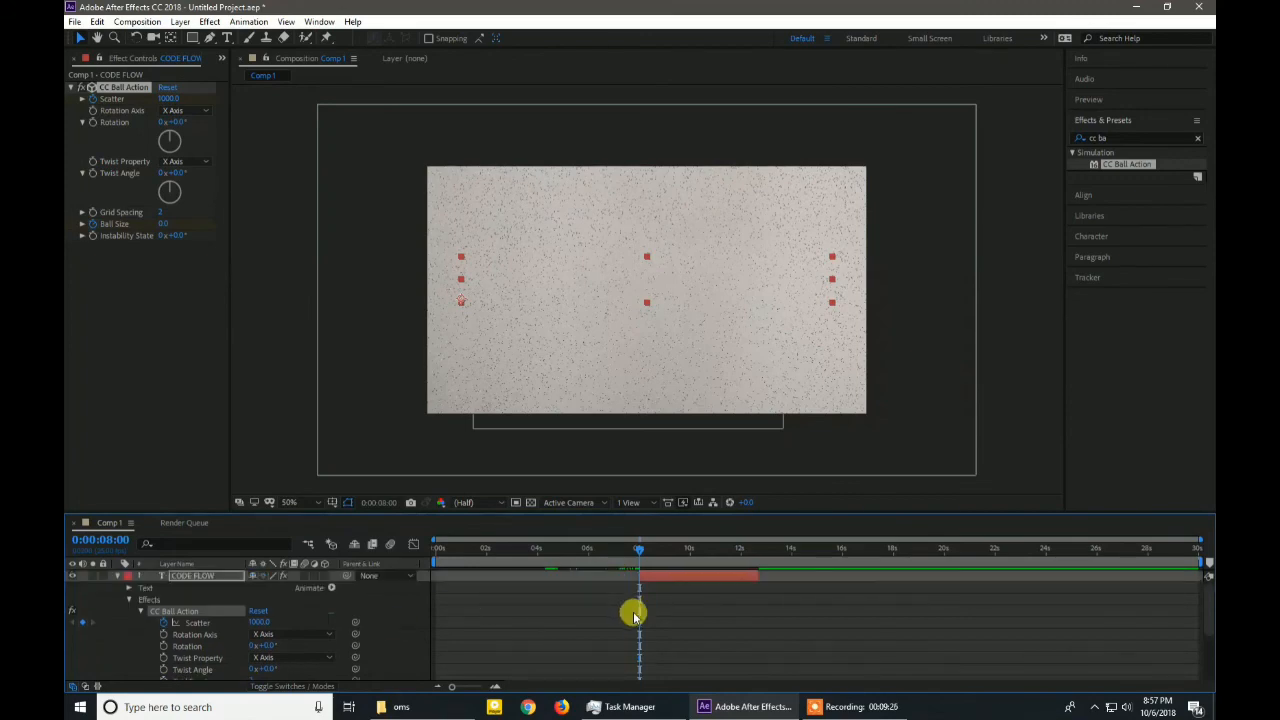
left_click_drag(641, 553, 760, 580)
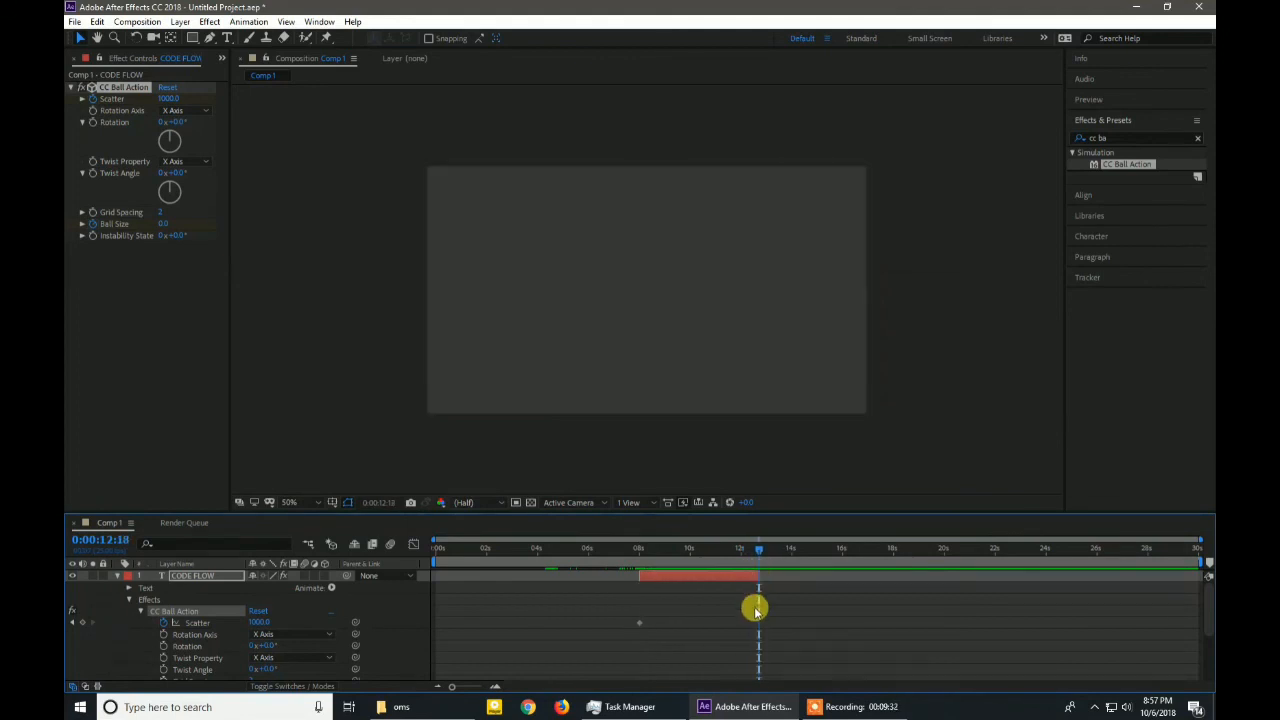
left_click(759, 553)
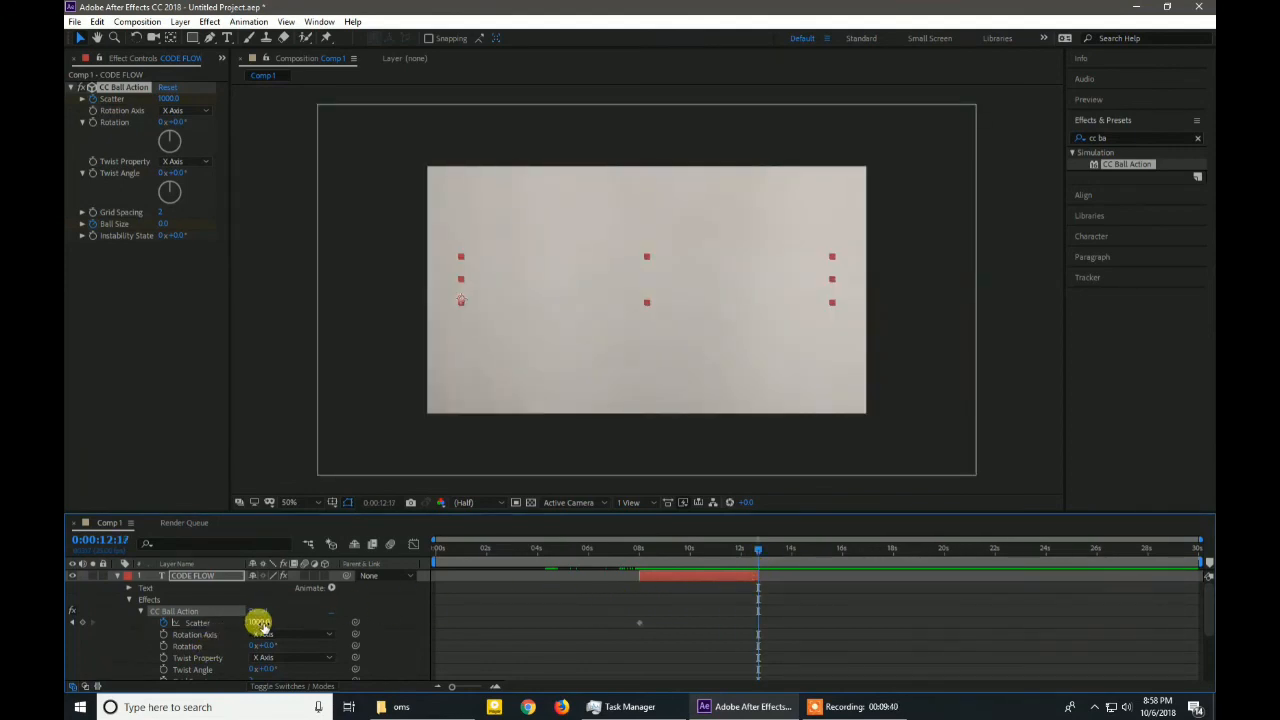
left_click_drag(259, 622, 255, 623)
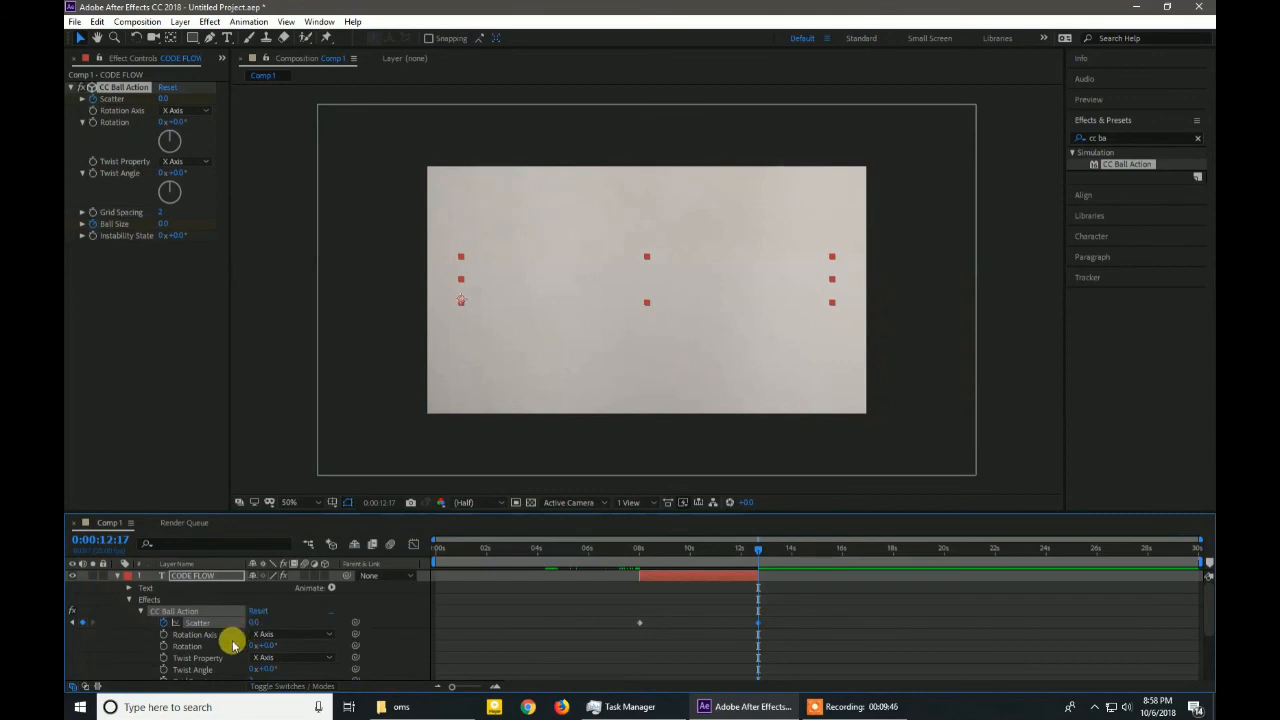
- Add a Ball Size keyframe of 65 at 0:00:12:17 on the CODE FLOW layer
scroll(220, 664, "down", 1)
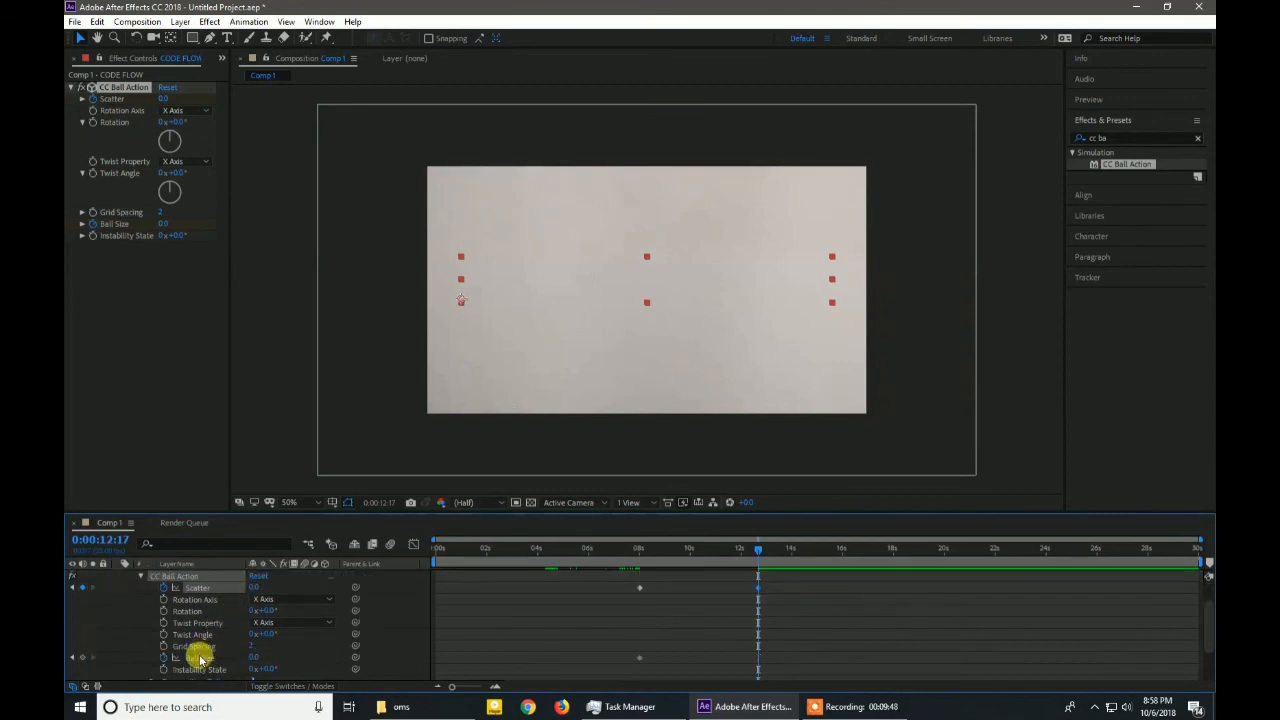
left_click(255, 657)
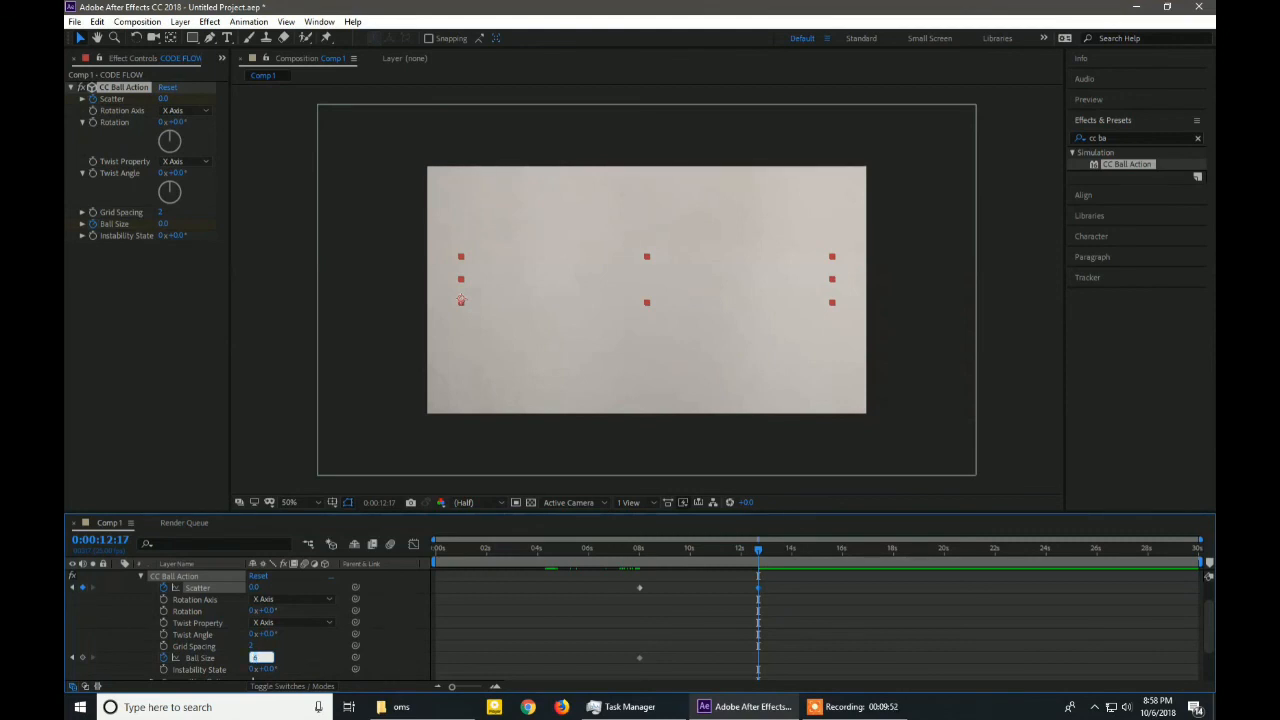
type("65")
left_click(313, 660)
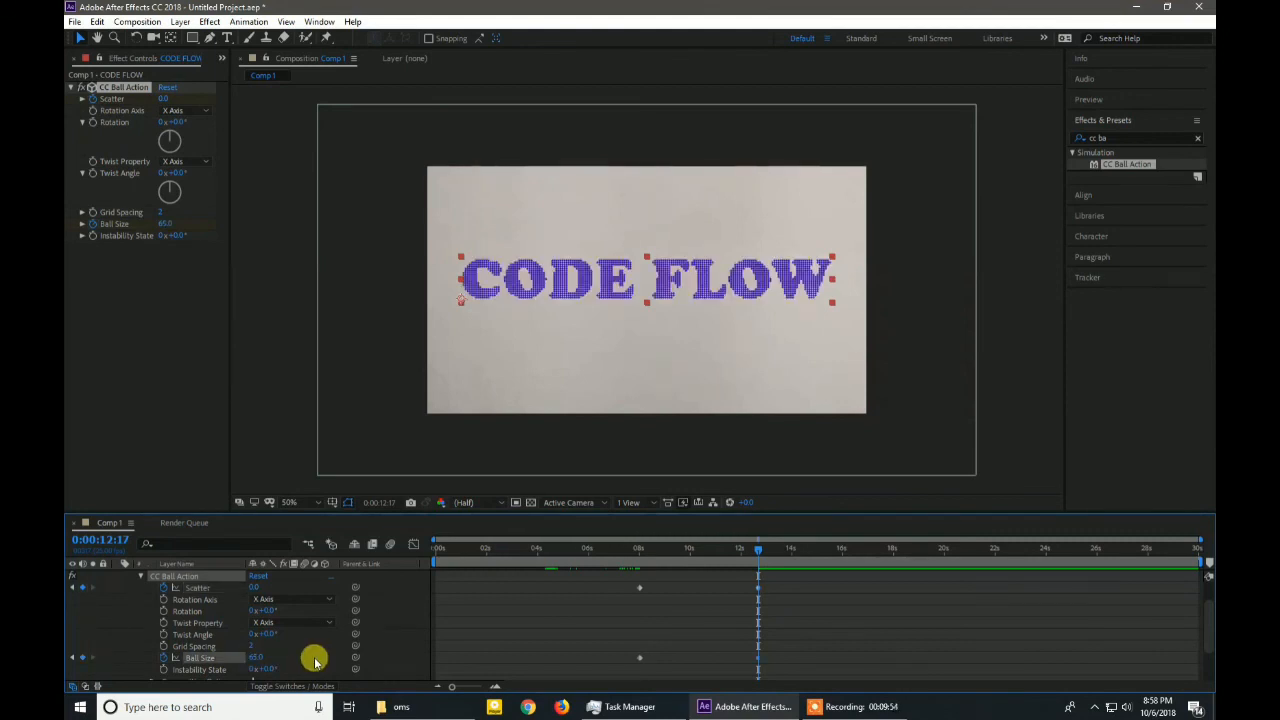
- Return to the start of the composition at 0:00:00:00 and preview the whole animation
scroll(742, 608, "up", 1)
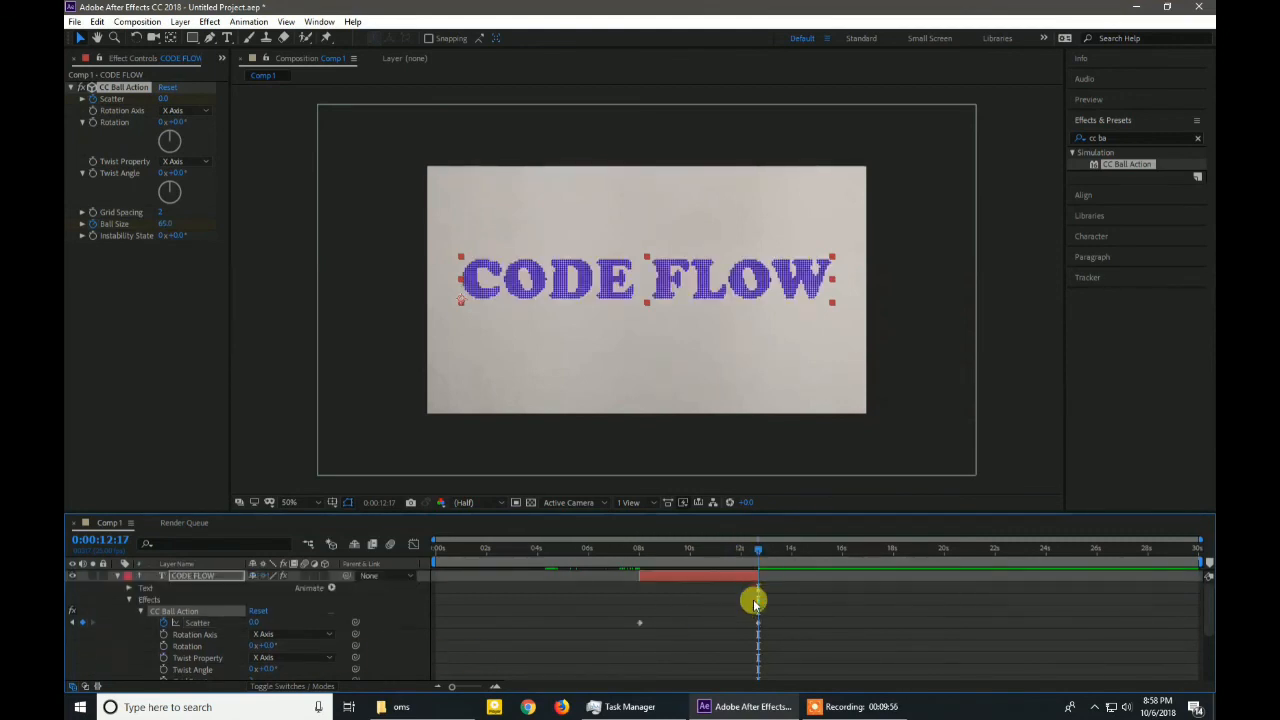
left_click_drag(757, 549, 760, 597)
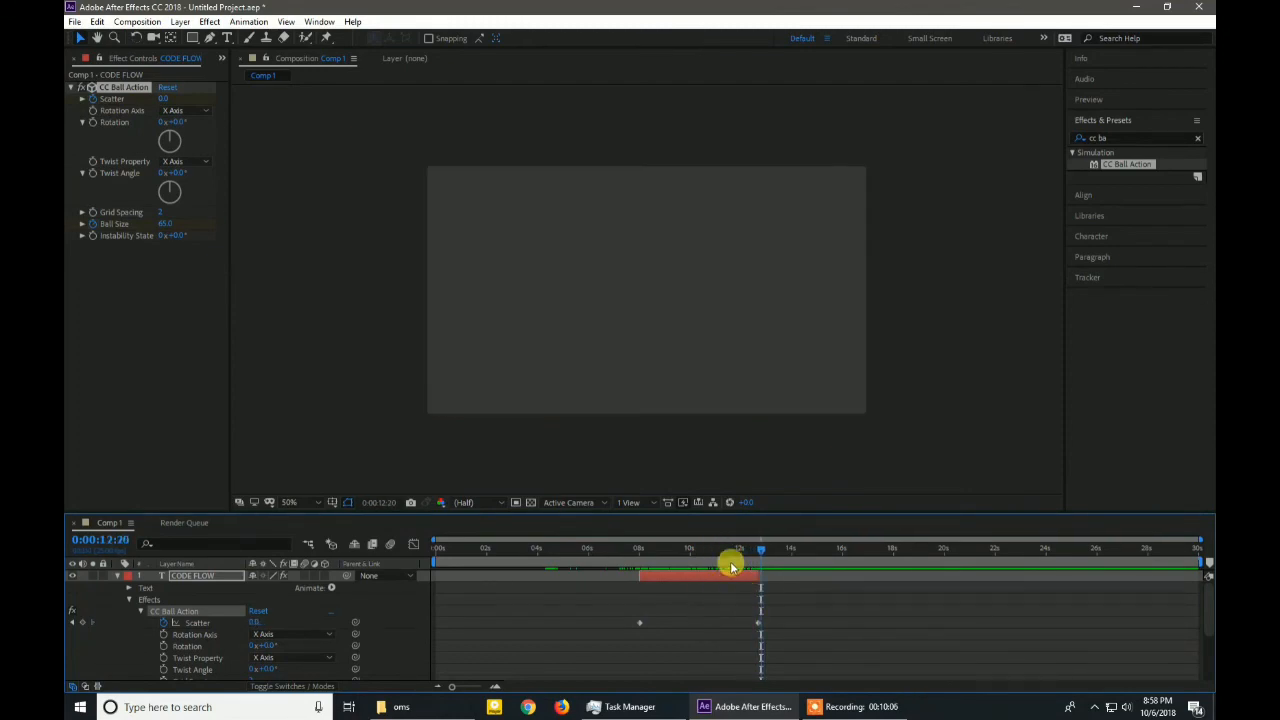
left_click_drag(758, 551, 329, 563)
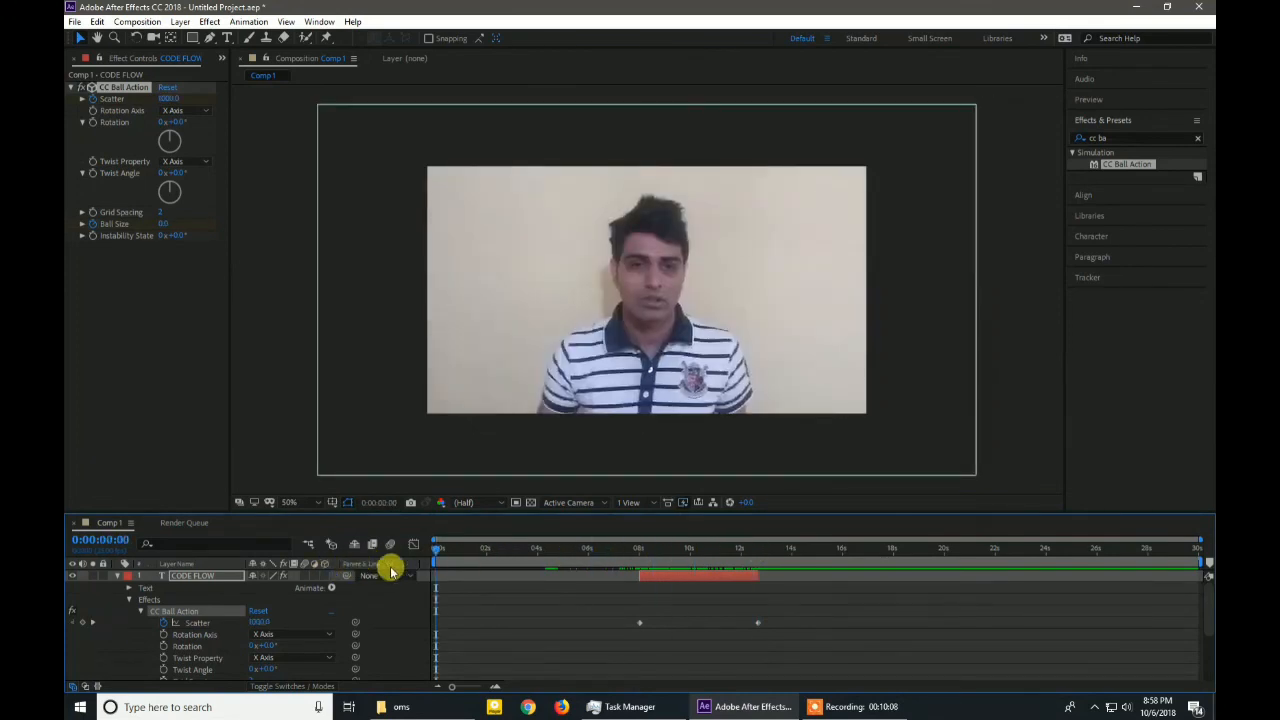
key("space")
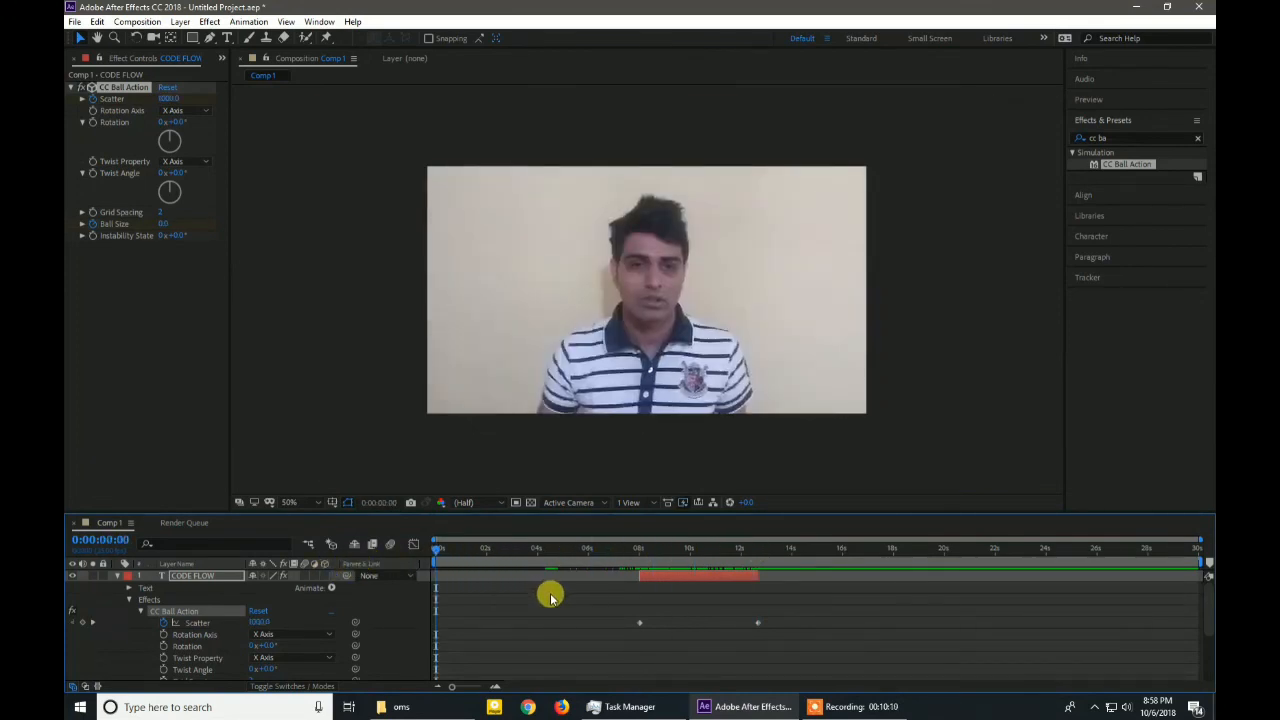